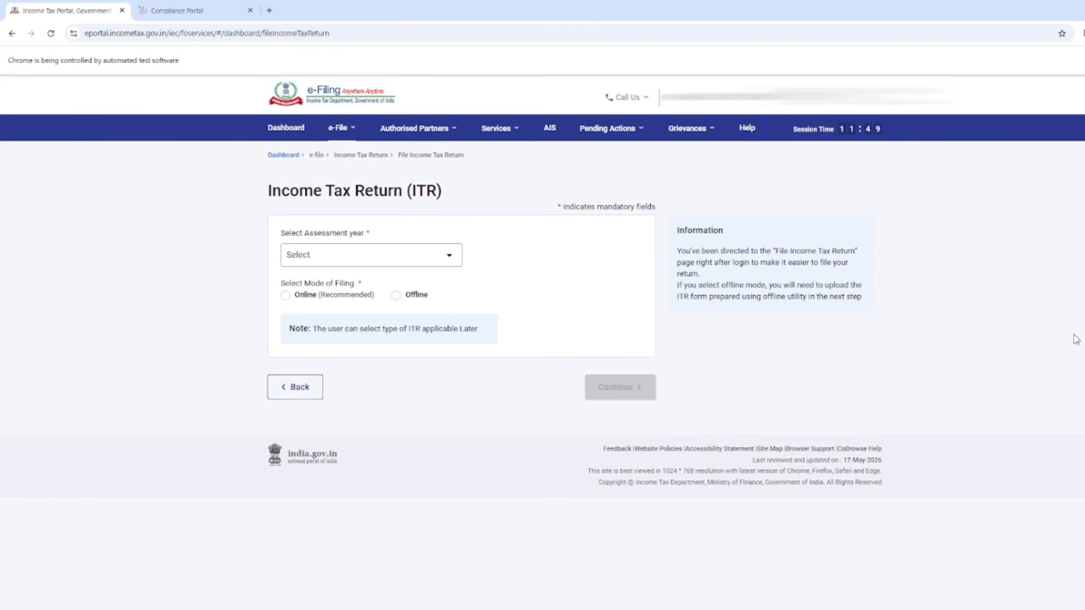
Open the Form 26AS annual tax statement page on TRACES, agreeing to the usage and acceptance of Form 16/16A.
{"action": "mouse_move", "coordinate": [339, 129]}
{"action": "mouse_move", "coordinate": [461, 163]}
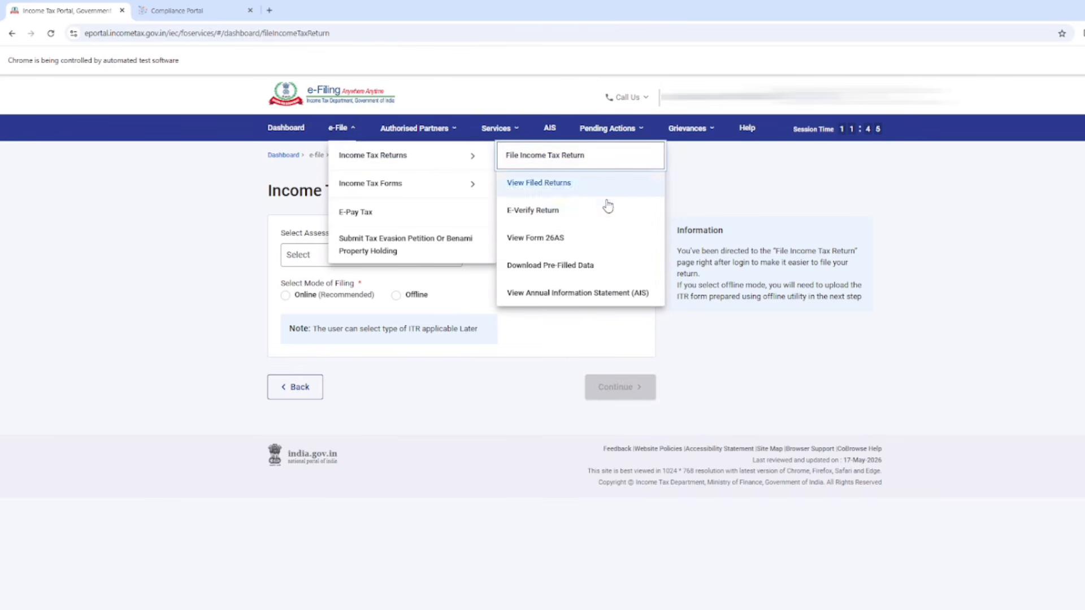
{"action": "left_click", "coordinate": [608, 251]}
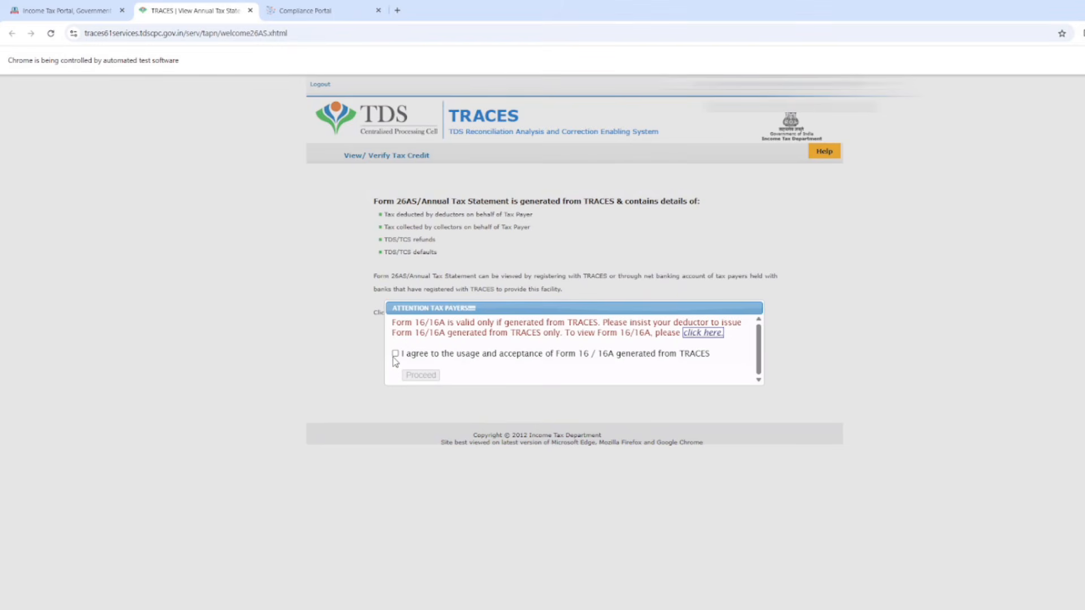
{"action": "left_click", "coordinate": [395, 353]}
{"action": "left_click", "coordinate": [420, 375]}
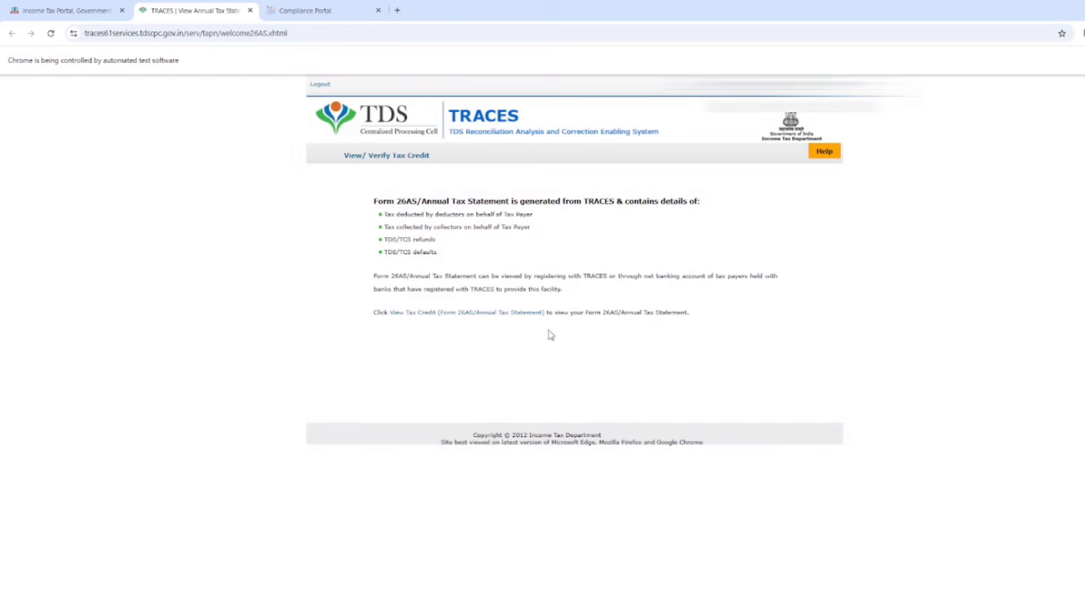
{"action": "left_click", "coordinate": [477, 315]}
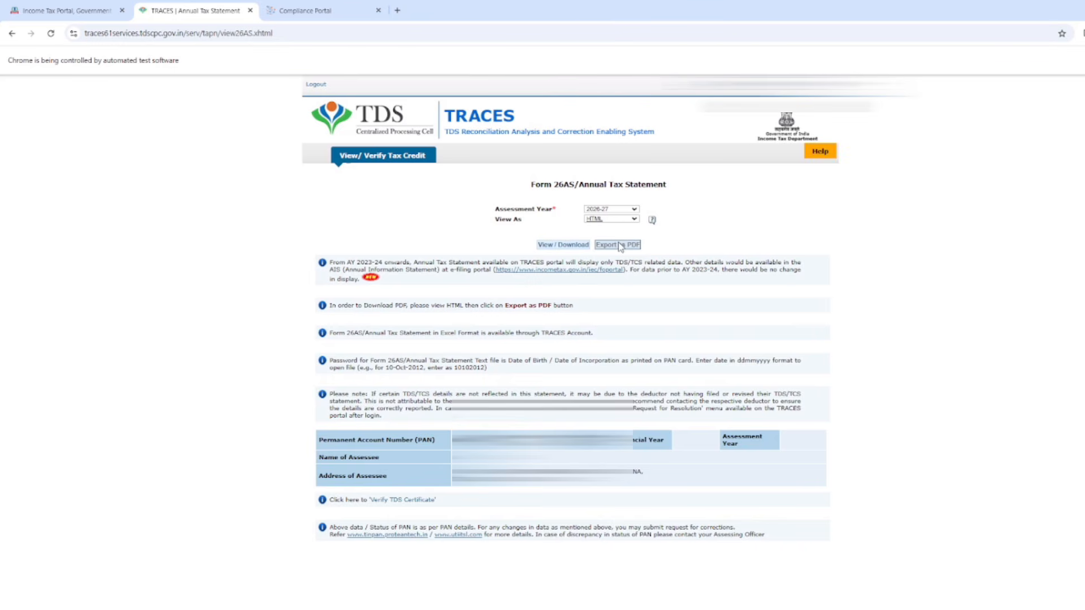
Display the Form 26AS statement for assessment year 2026-27 as HTML and review its TDS and TCS sections.
{"action": "left_click", "coordinate": [581, 248]}
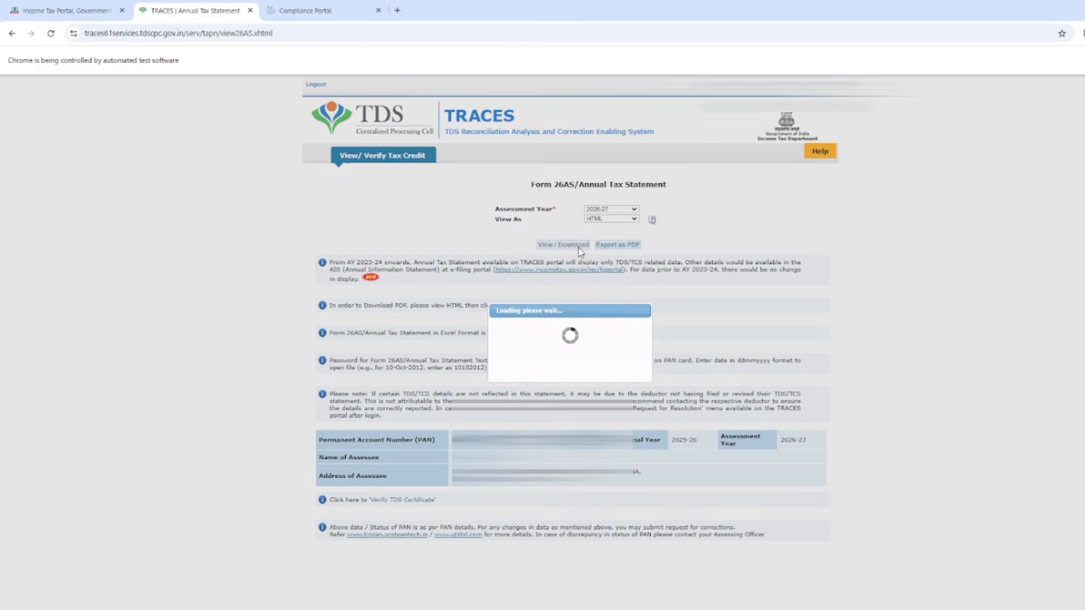
{"action": "scroll", "coordinate": [751, 320], "scroll_direction": "down", "scroll_amount": 8}
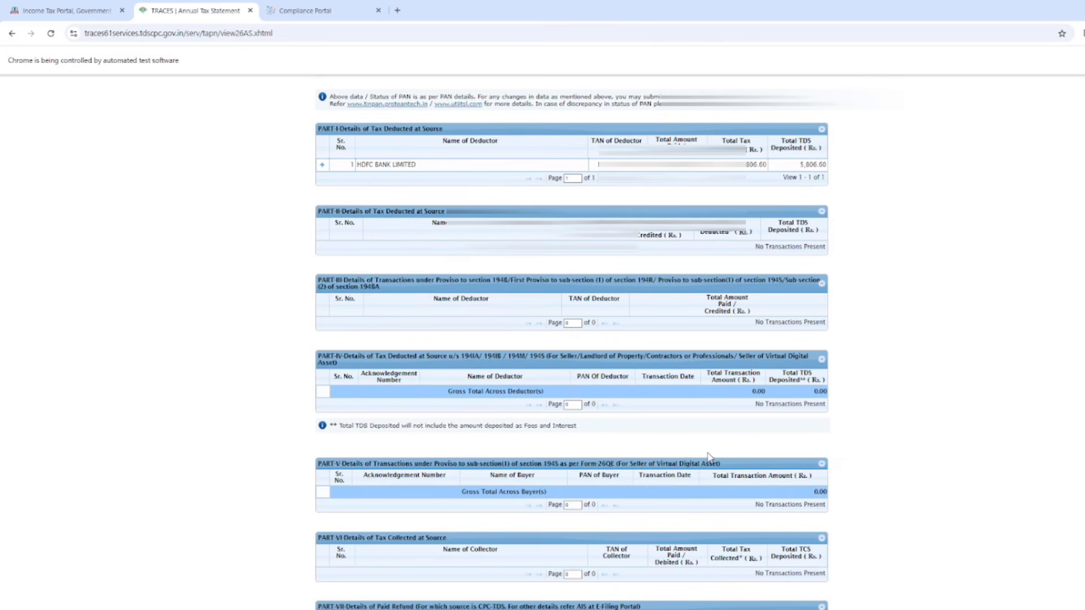
{"action": "scroll", "coordinate": [710, 457], "scroll_direction": "down", "scroll_amount": 1}
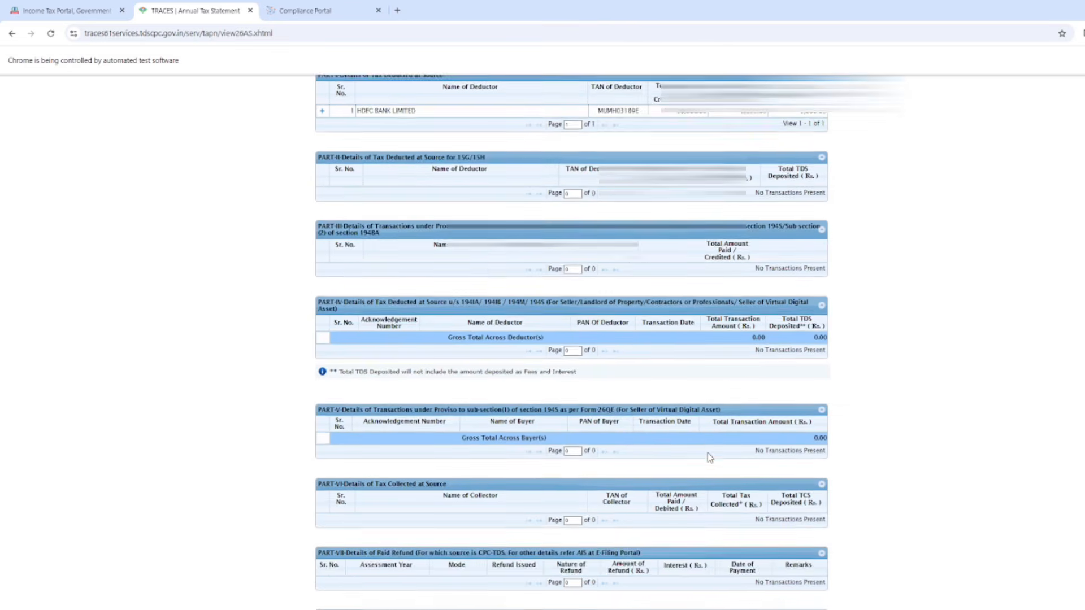
{"action": "scroll", "coordinate": [709, 458], "scroll_direction": "up", "scroll_amount": 1}
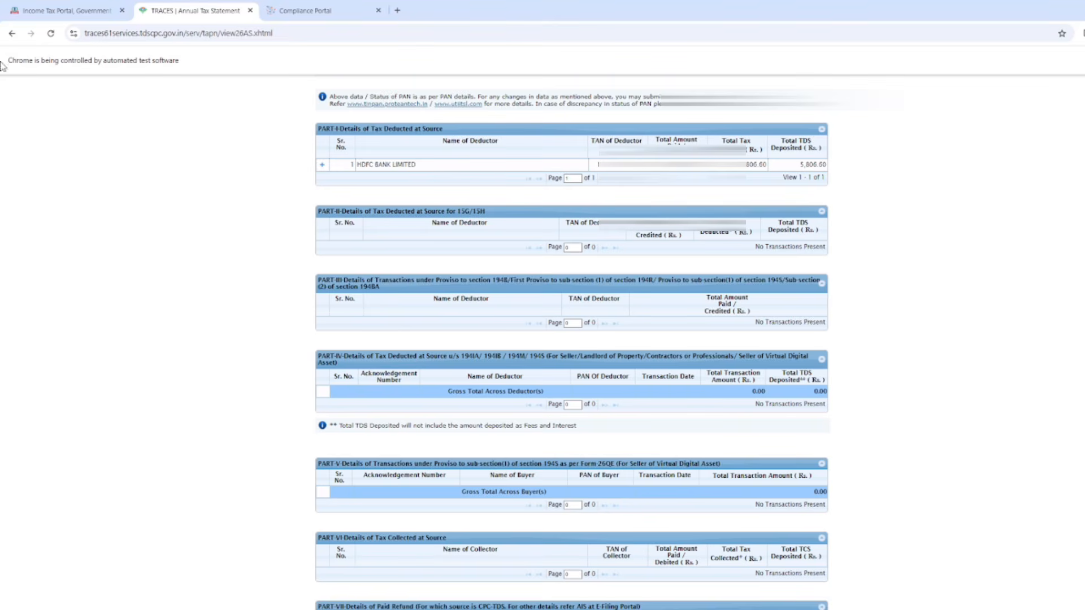
Return to the e-filing portal and open the Annual Information Statement for F.Y. 2025-26 in the Compliance Portal.
{"action": "left_click", "coordinate": [85, 10]}
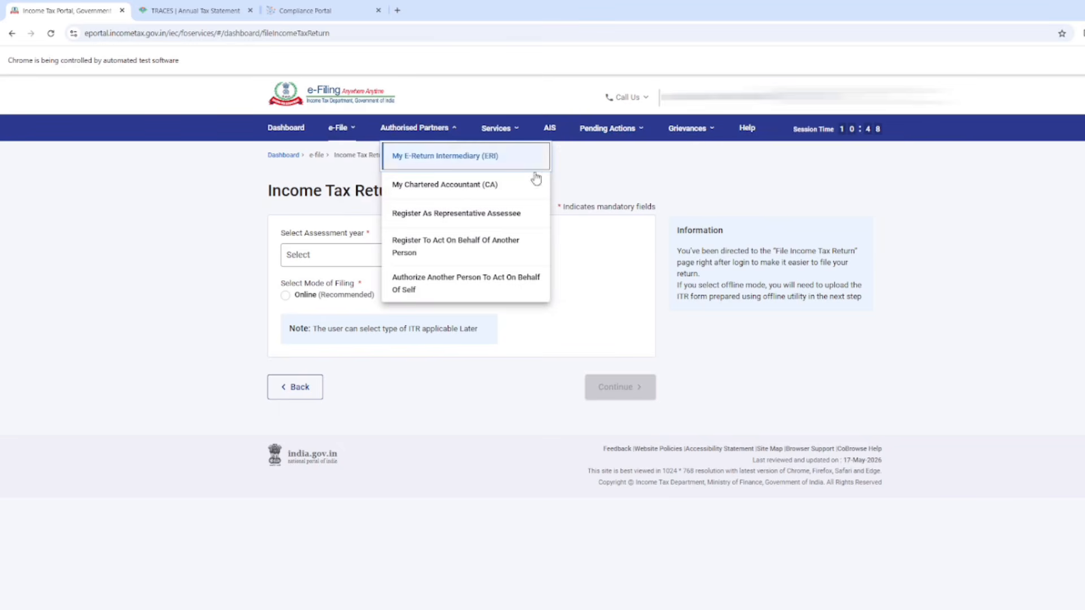
{"action": "left_click", "coordinate": [550, 130]}
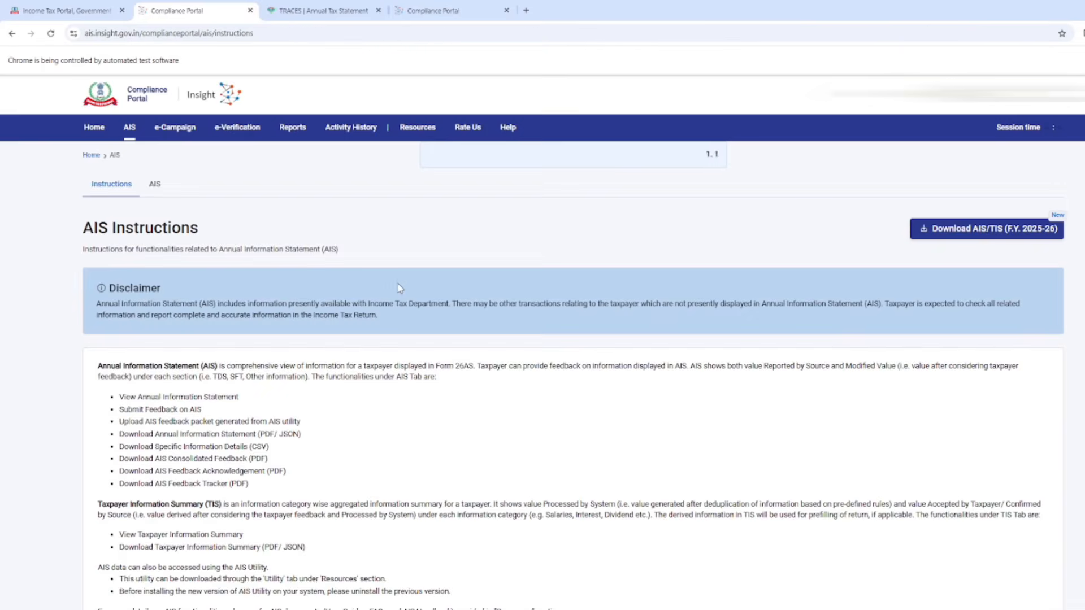
{"action": "left_click", "coordinate": [156, 185]}
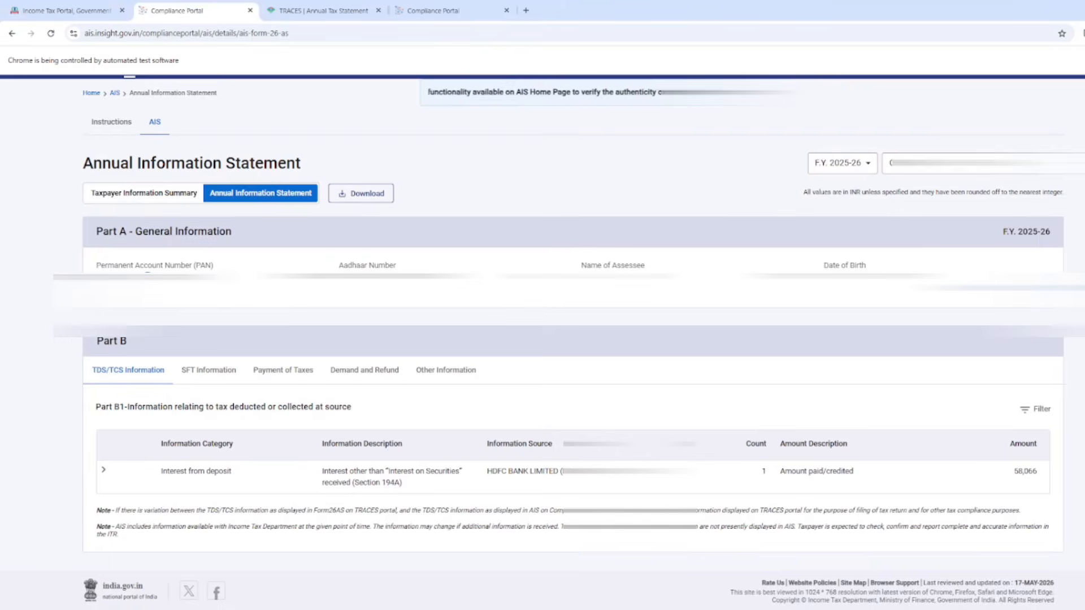
Review the SFT, tax payment, demand and refund, and other information sections in Part B of the AIS.
{"action": "left_click", "coordinate": [219, 378]}
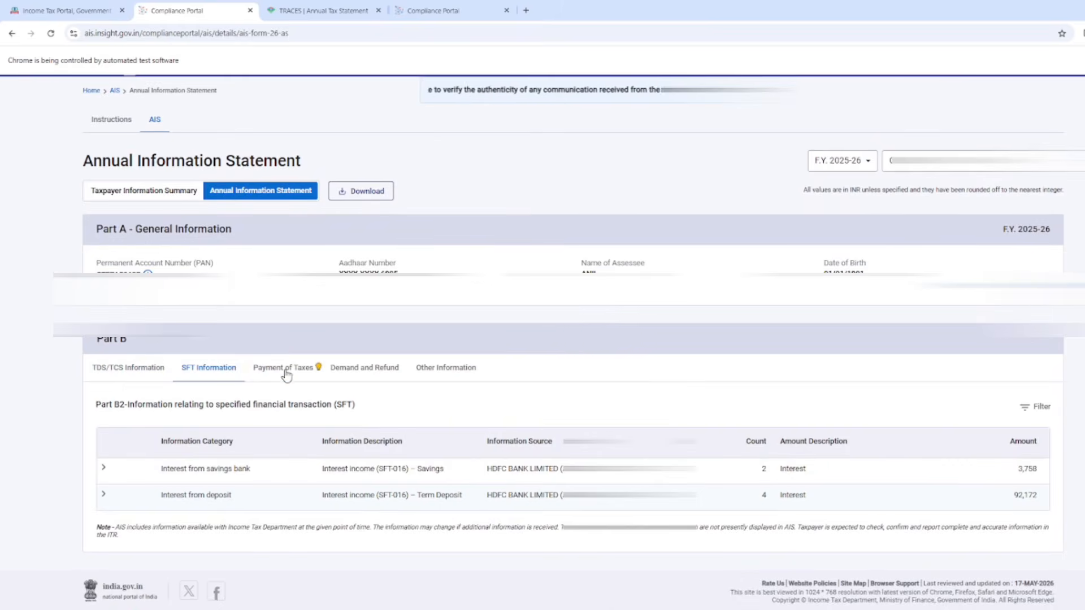
{"action": "left_click", "coordinate": [285, 371]}
{"action": "left_click", "coordinate": [366, 373]}
{"action": "left_click", "coordinate": [458, 393]}
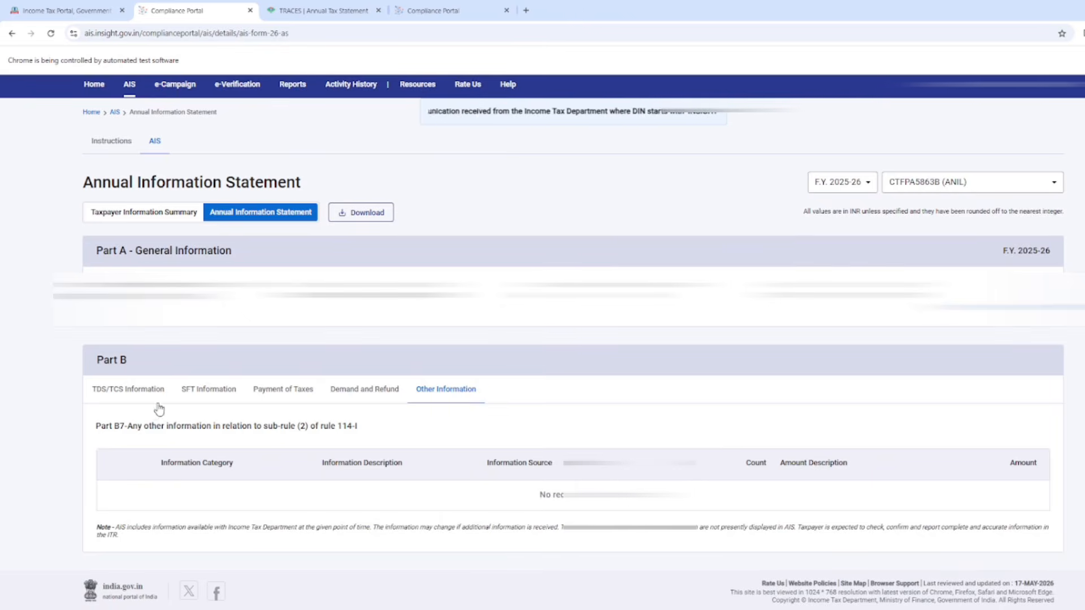
Examine the account-wise details of the term deposit interest entry in the AIS's SFT information.
{"action": "left_click", "coordinate": [208, 389]}
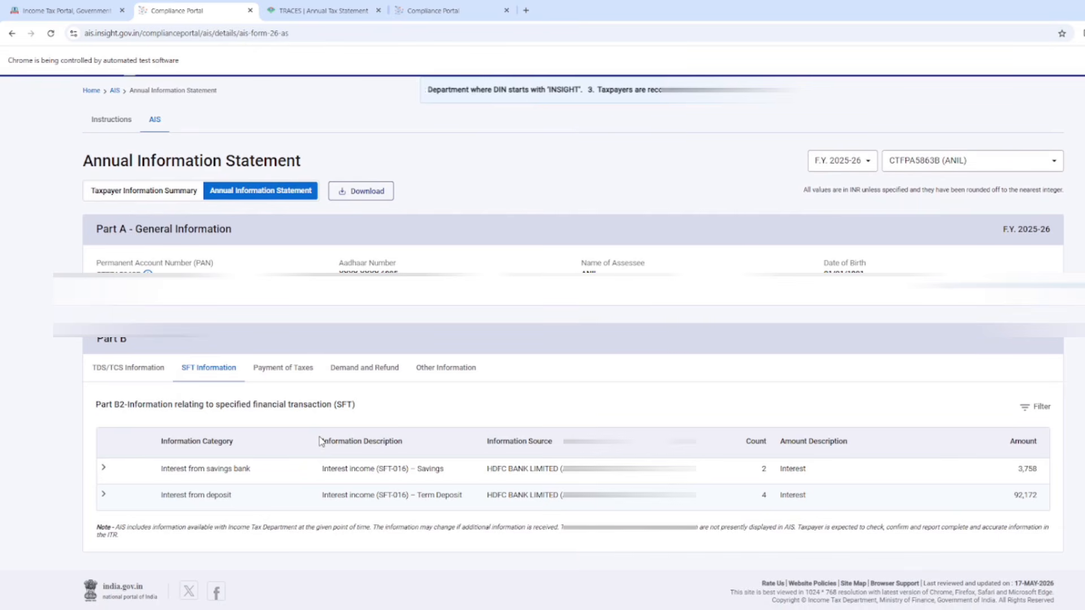
{"action": "left_click", "coordinate": [514, 500]}
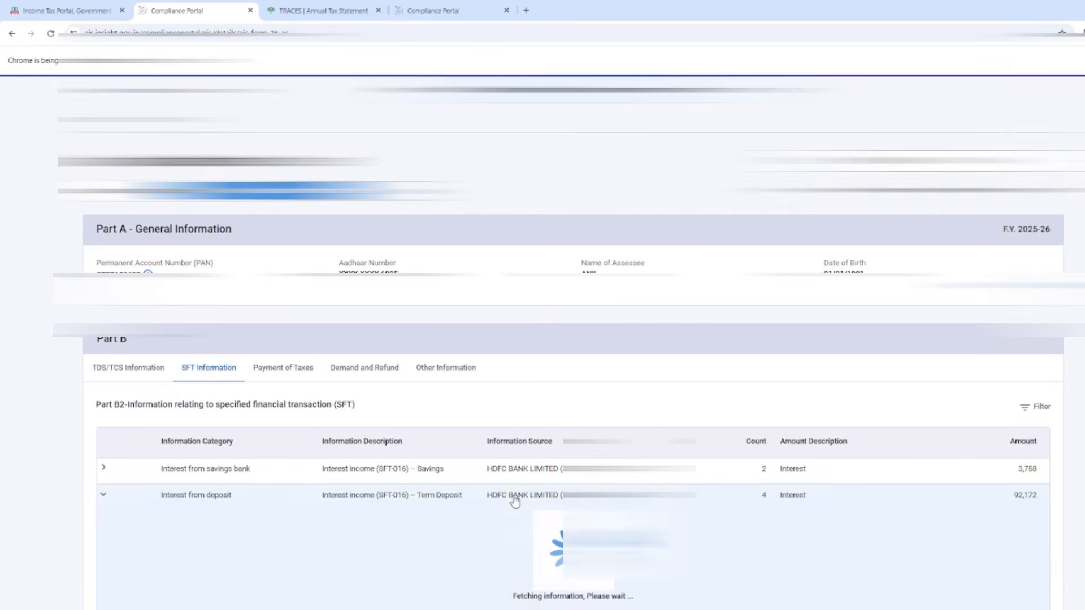
{"action": "scroll", "coordinate": [515, 502], "scroll_direction": "down", "scroll_amount": 3}
{"action": "scroll", "coordinate": [516, 500], "scroll_direction": "down", "scroll_amount": 2}
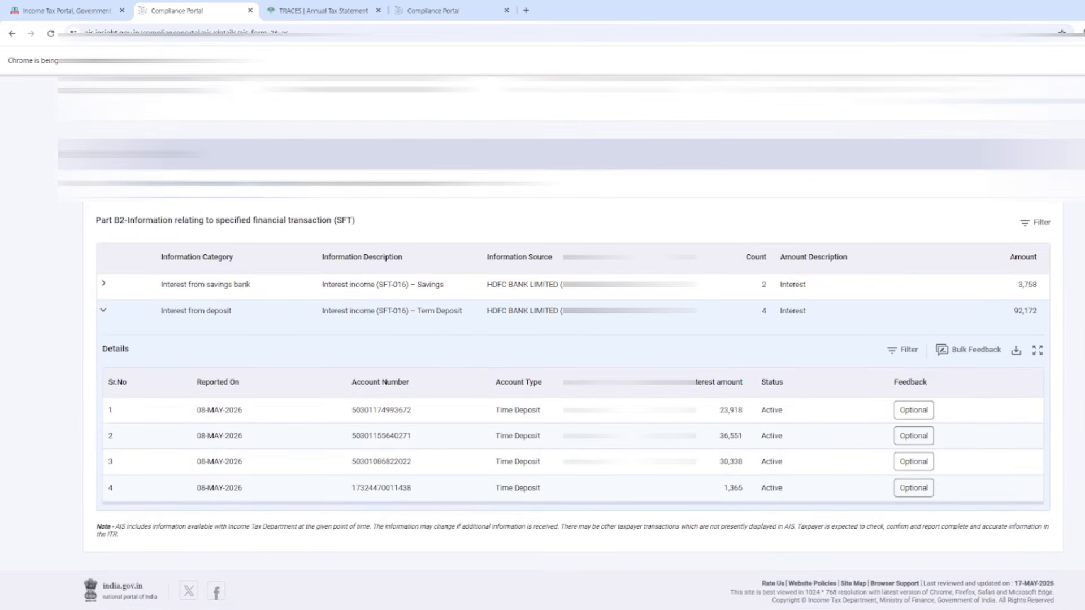
{"action": "scroll", "coordinate": [678, 500], "scroll_direction": "up", "scroll_amount": 2}
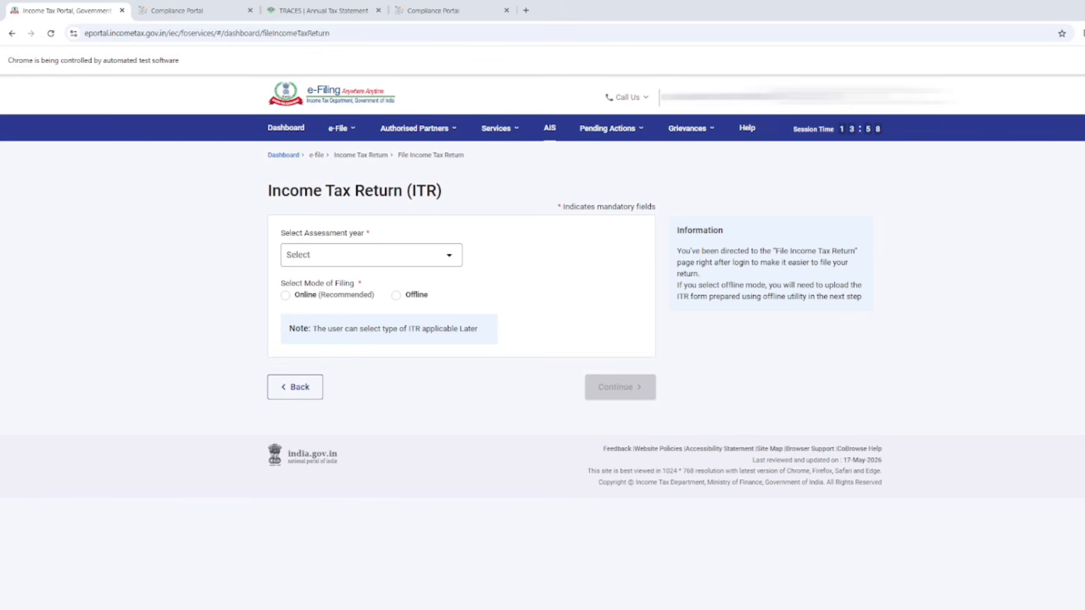
On the e-filing portal's income tax return page, set assessment year 2026-27 and Online filing mode, and continue.
{"action": "mouse_move", "coordinate": [350, 132]}
{"action": "mouse_move", "coordinate": [347, 153]}
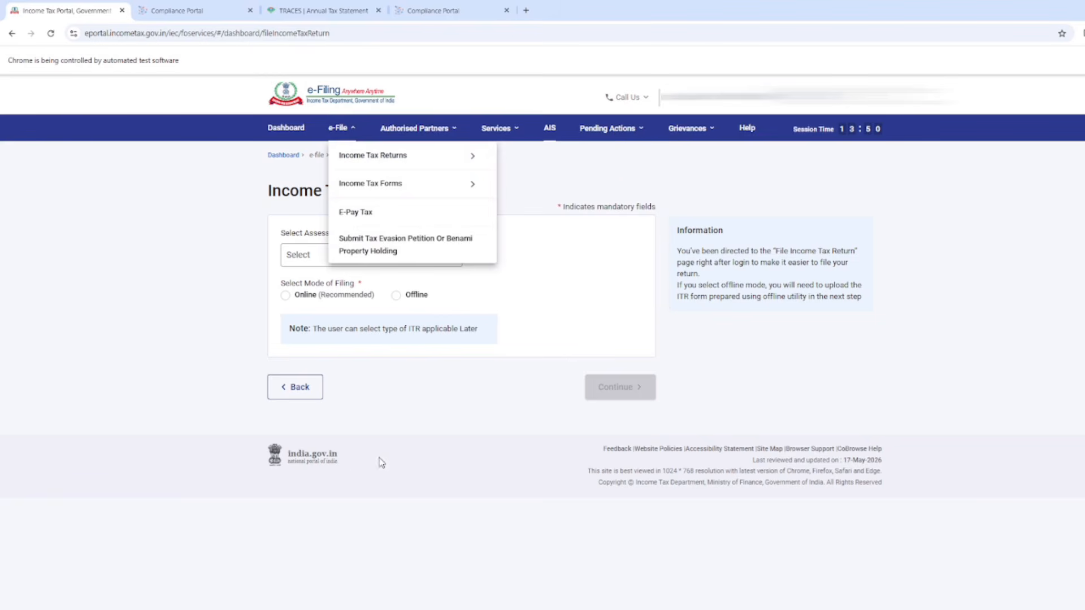
{"action": "left_click", "coordinate": [400, 261]}
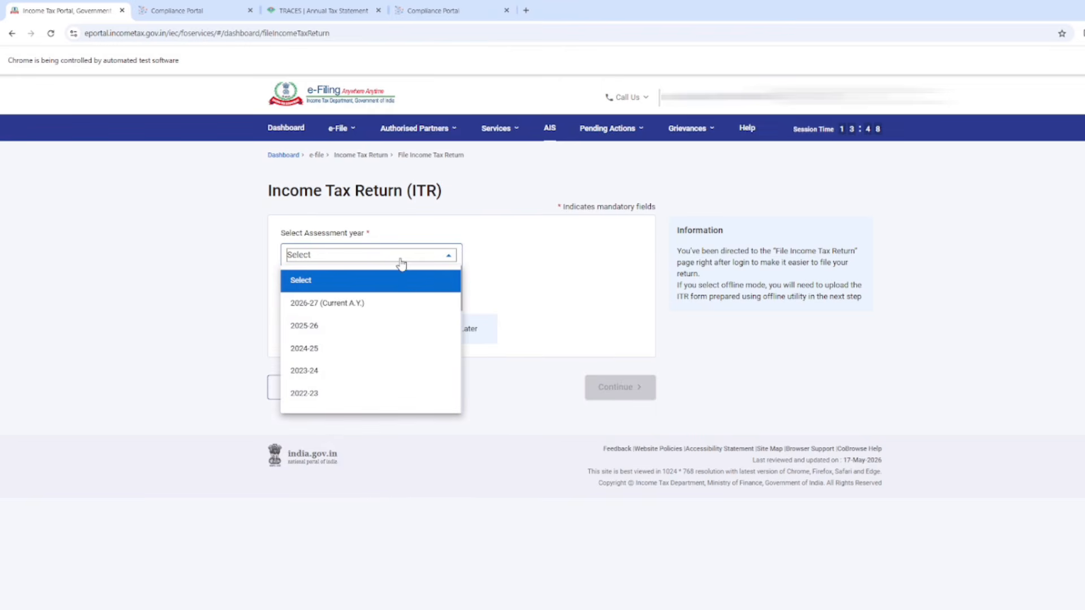
{"action": "left_click", "coordinate": [410, 306]}
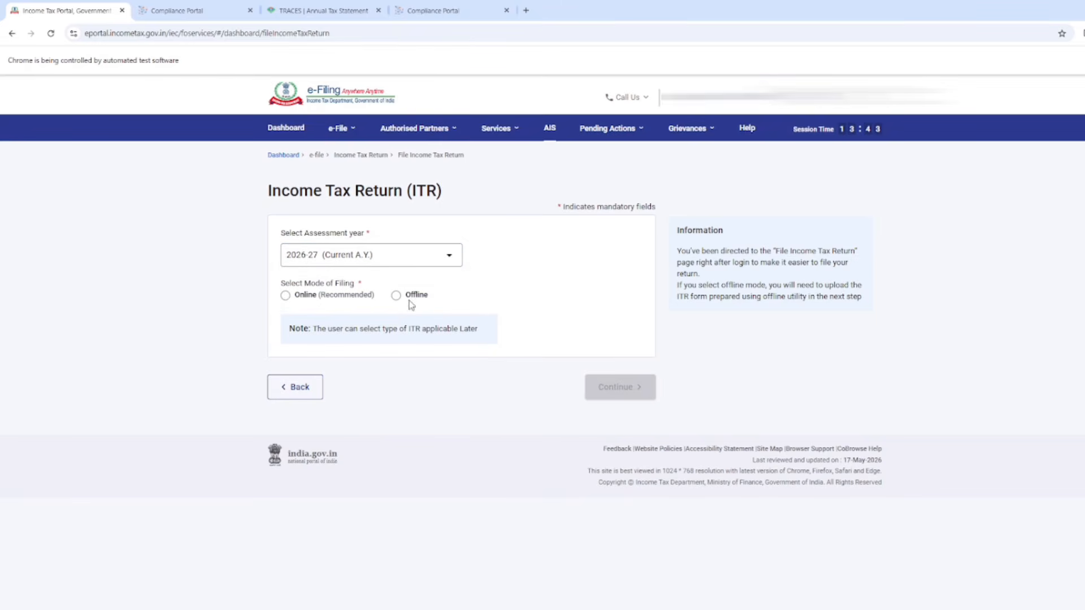
{"action": "left_click", "coordinate": [285, 296]}
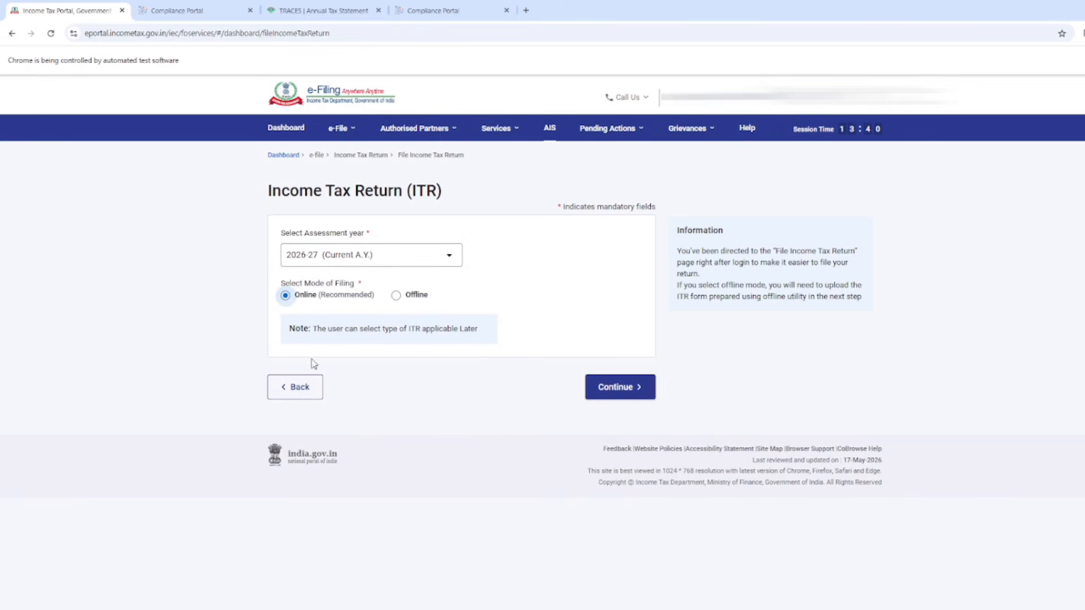
{"action": "left_click", "coordinate": [600, 396]}
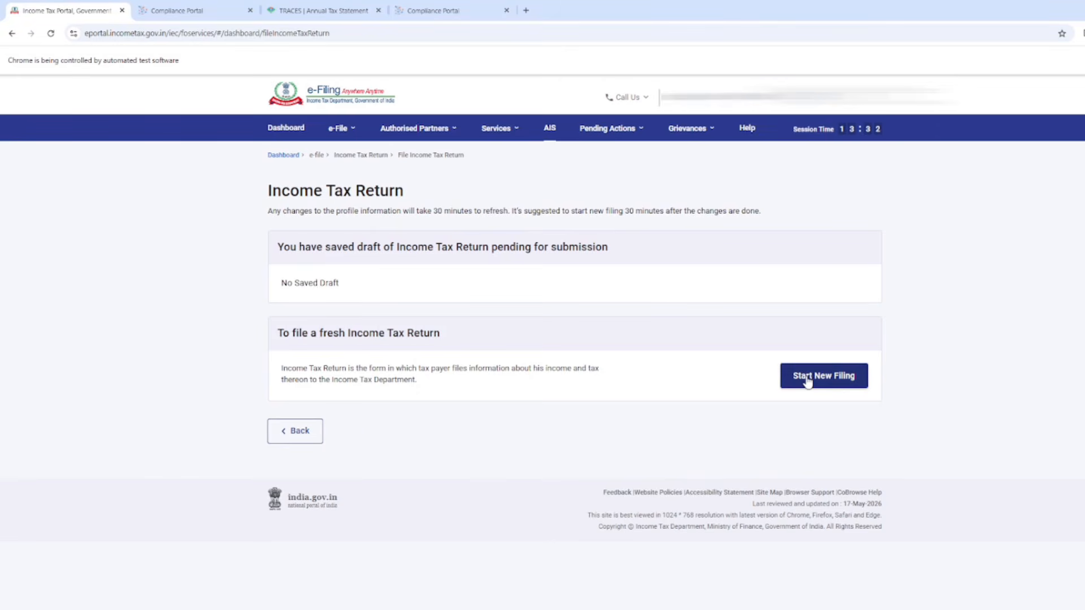
Start a new return filing and choose ITR - 4 as the form to file.
{"action": "left_click", "coordinate": [807, 382]}
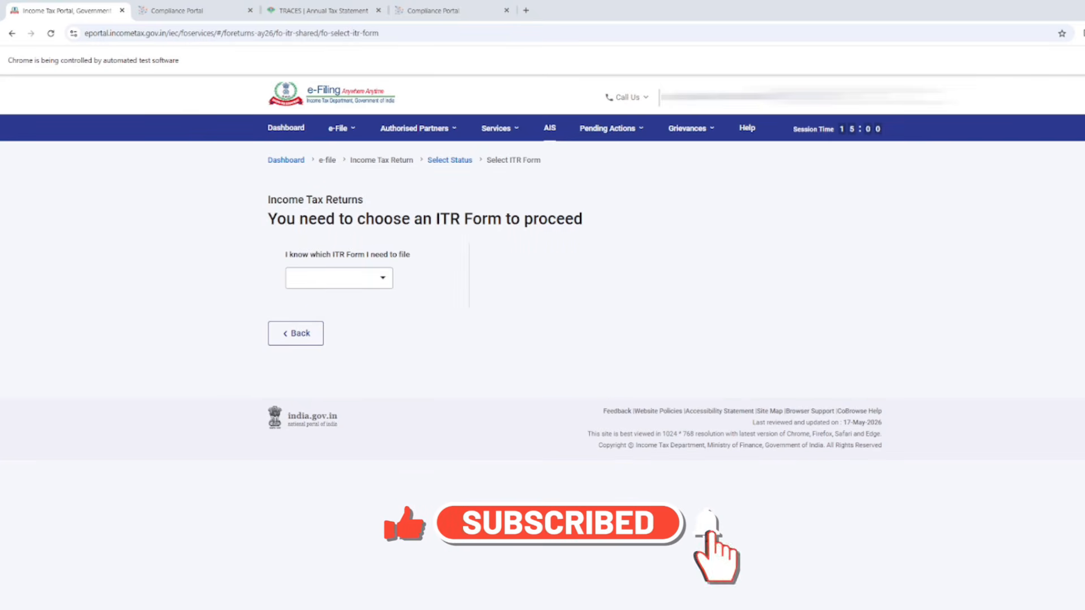
{"action": "left_click", "coordinate": [375, 280]}
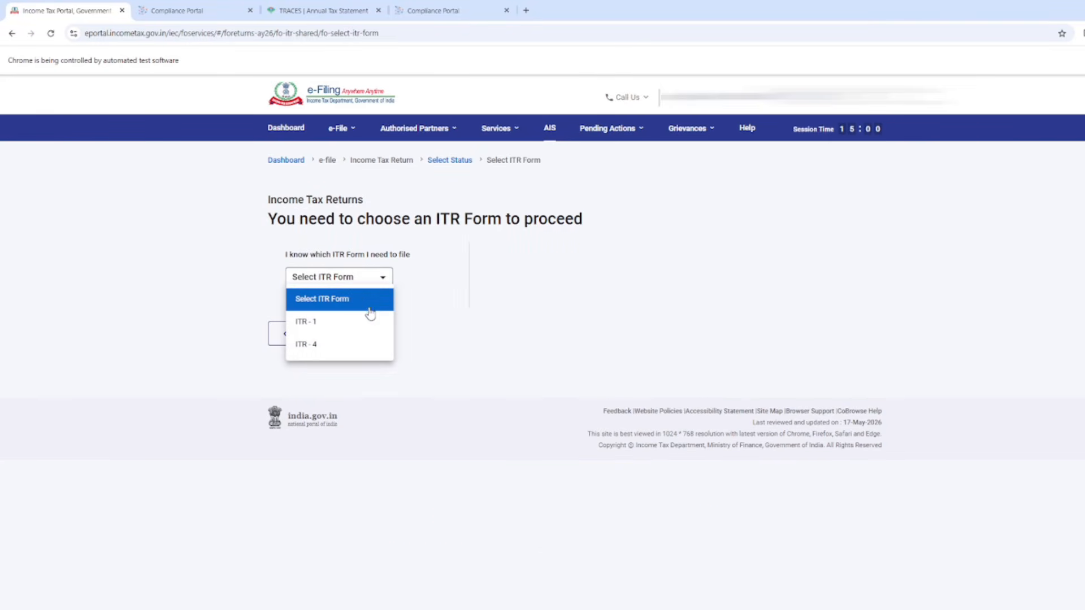
{"action": "left_click", "coordinate": [359, 350]}
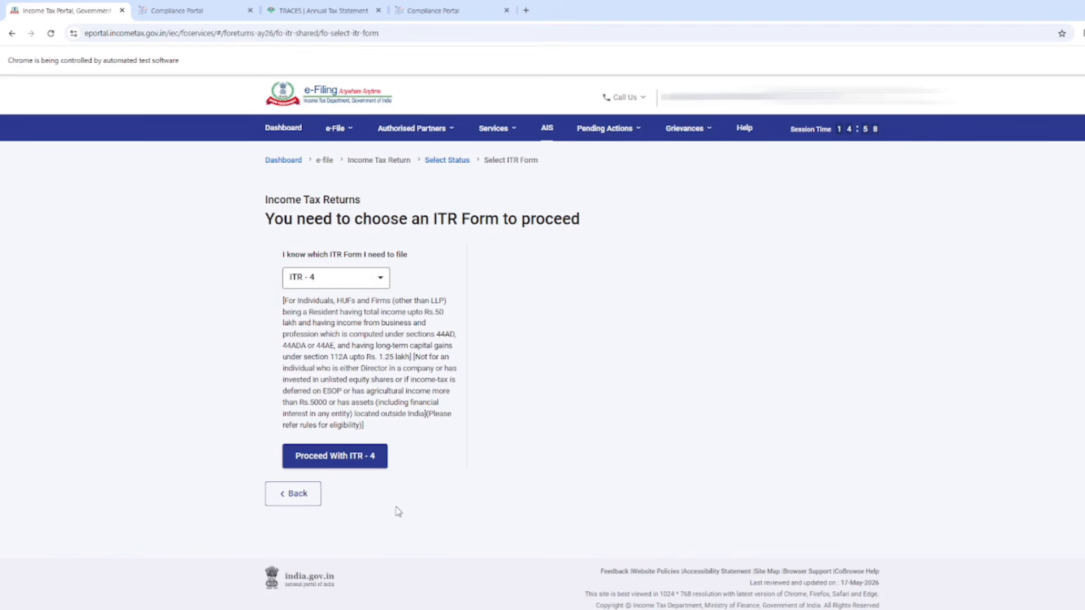
Read through the ITR-4 eligibility conditions covering taxpayer type, income limit, presumptive sections, capital gains and exclusions.
{"action": "left_click_drag", "start_coordinate": [286, 302], "coordinate": [392, 306]}
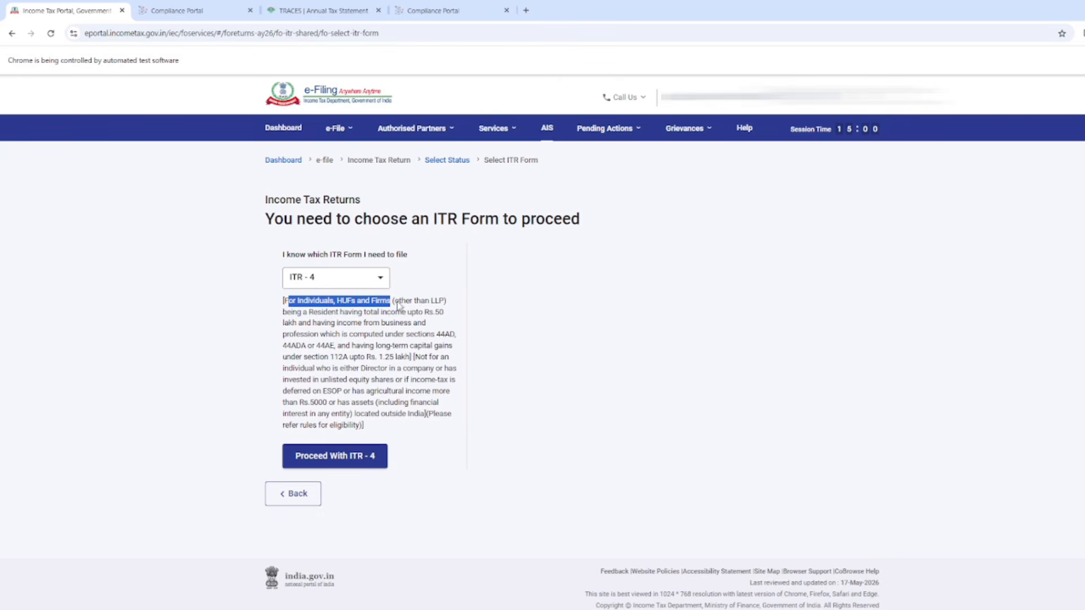
{"action": "left_click_drag", "start_coordinate": [393, 304], "coordinate": [451, 303]}
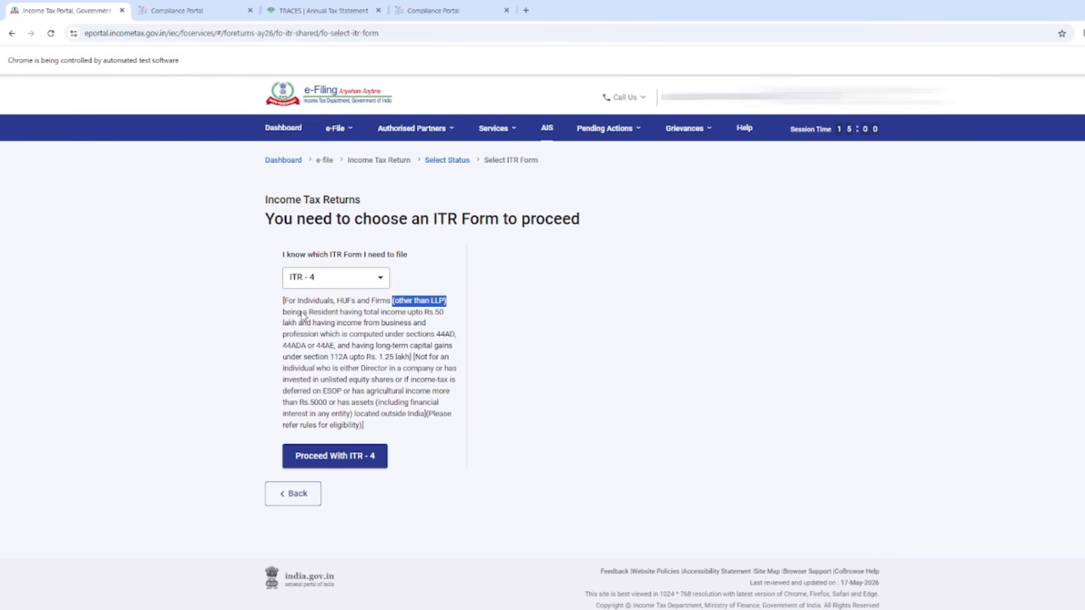
{"action": "left_click_drag", "start_coordinate": [284, 301], "coordinate": [393, 305]}
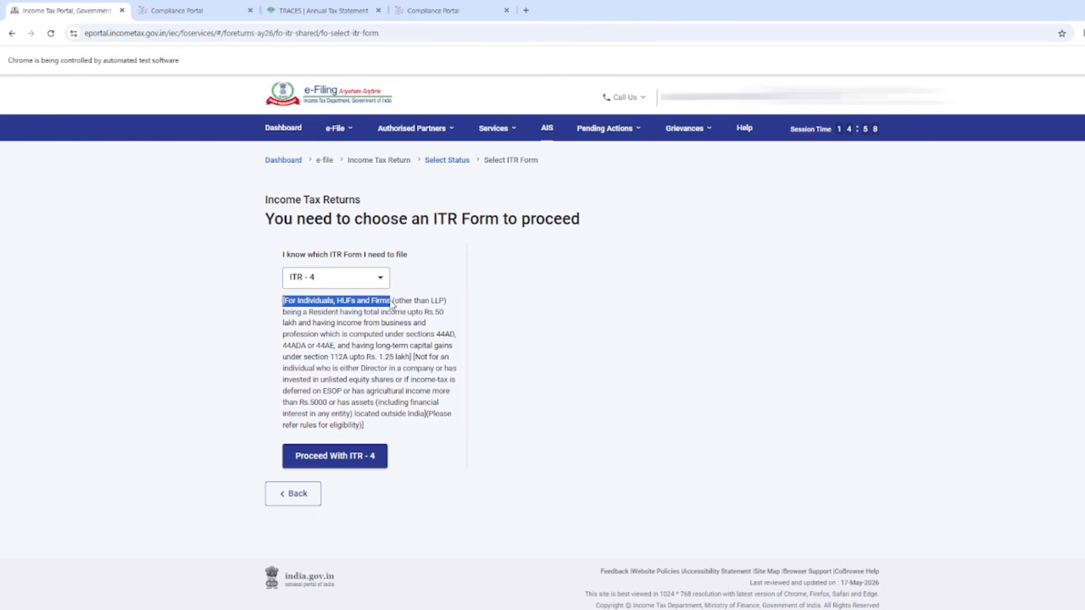
{"action": "left_click_drag", "start_coordinate": [313, 314], "coordinate": [447, 316]}
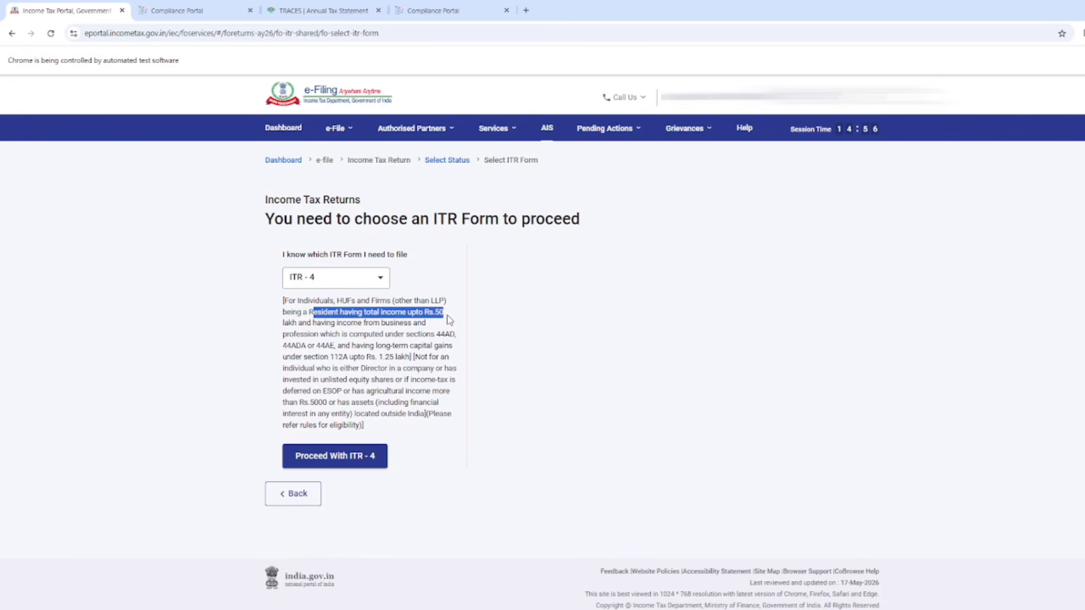
{"action": "left_click_drag", "start_coordinate": [447, 314], "coordinate": [313, 326]}
{"action": "left_click_drag", "start_coordinate": [320, 327], "coordinate": [353, 348]}
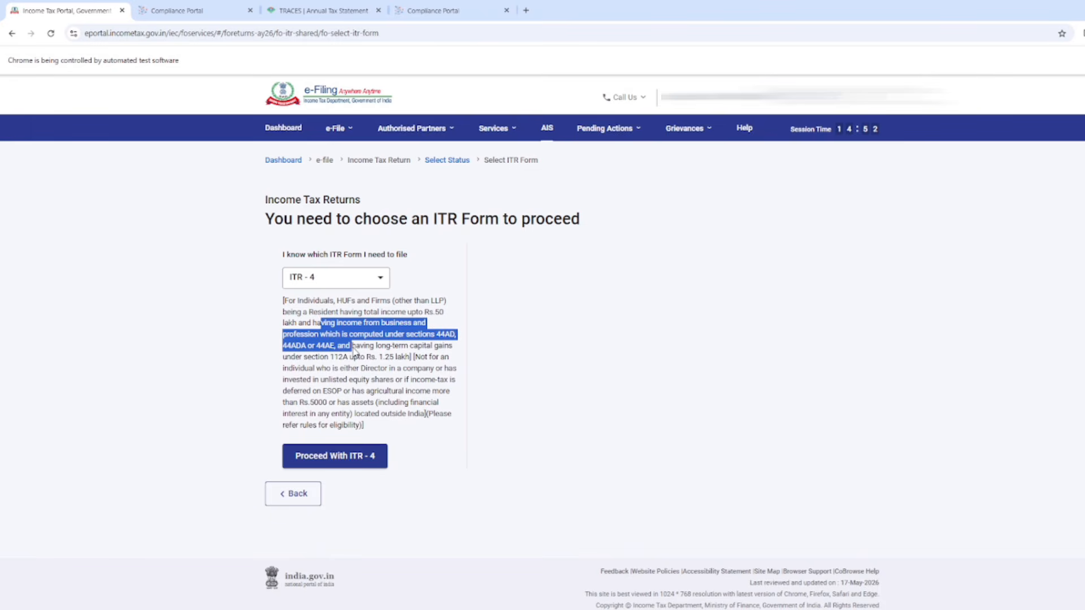
{"action": "left_click", "coordinate": [451, 338]}
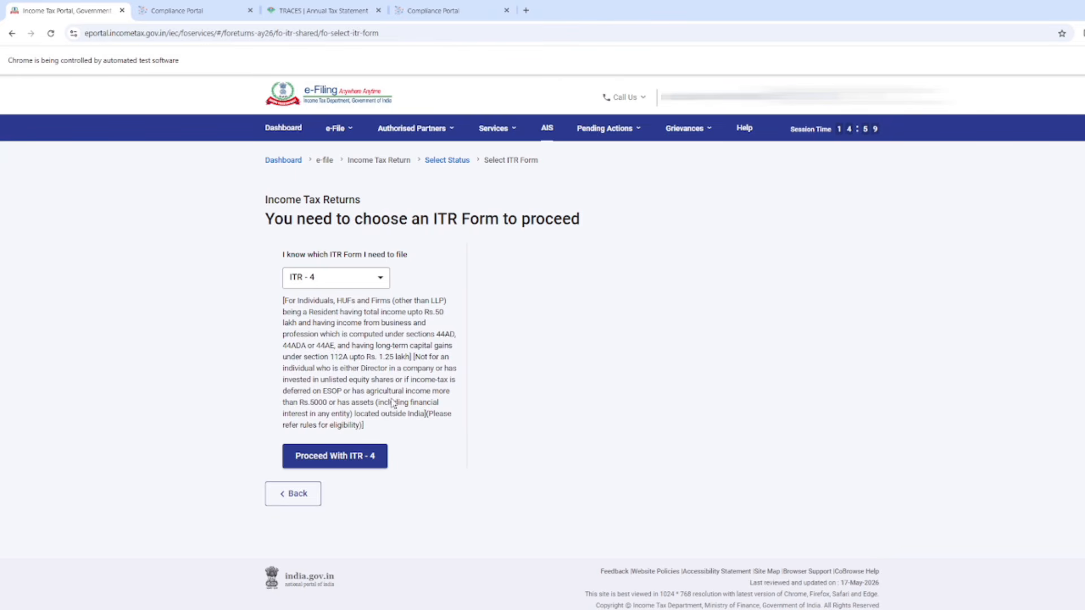
{"action": "left_click_drag", "start_coordinate": [379, 347], "coordinate": [412, 365]}
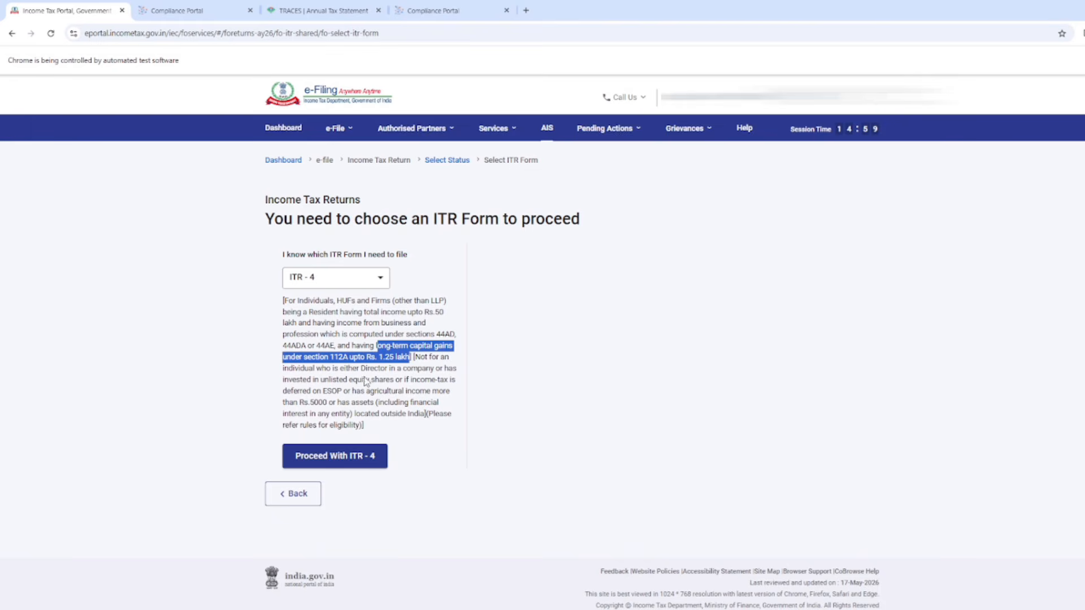
{"action": "left_click_drag", "start_coordinate": [314, 368], "coordinate": [396, 369]}
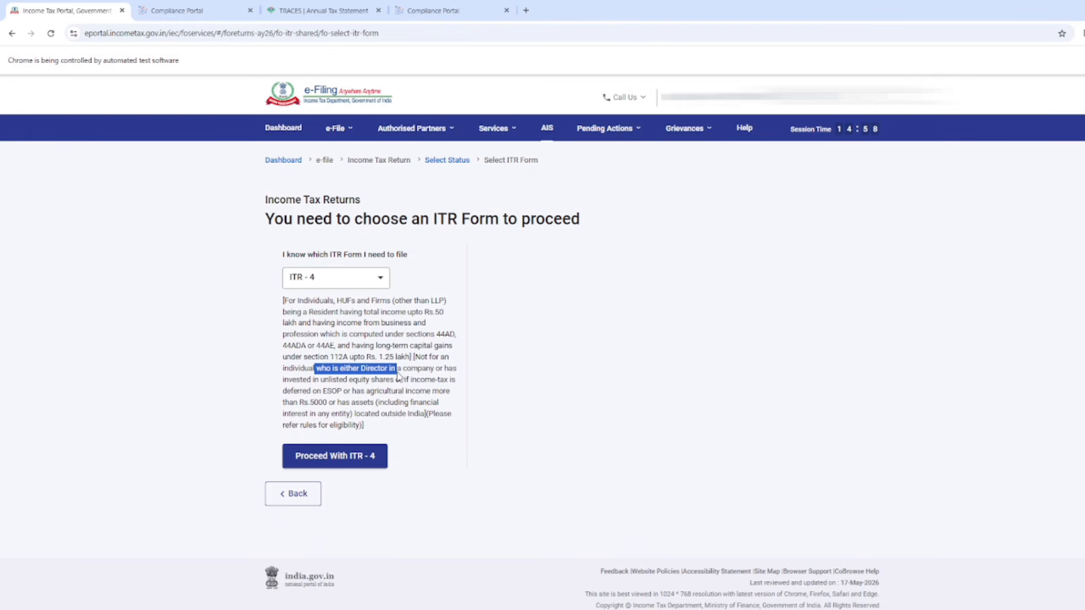
{"action": "left_click_drag", "start_coordinate": [281, 386], "coordinate": [413, 385]}
{"action": "left_click", "coordinate": [359, 383]}
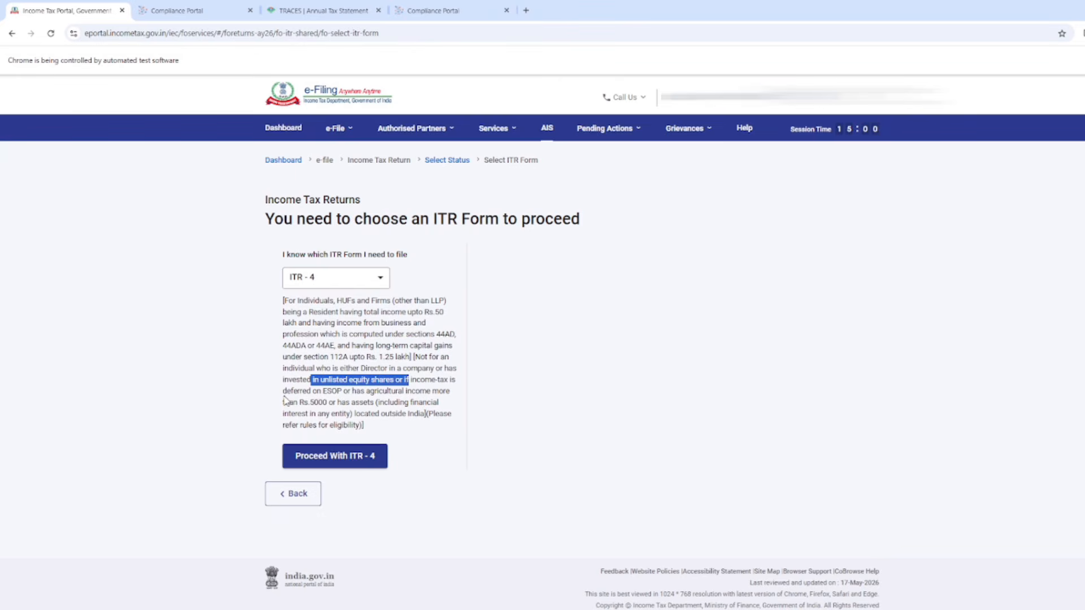
{"action": "left_click_drag", "start_coordinate": [283, 392], "coordinate": [345, 416]}
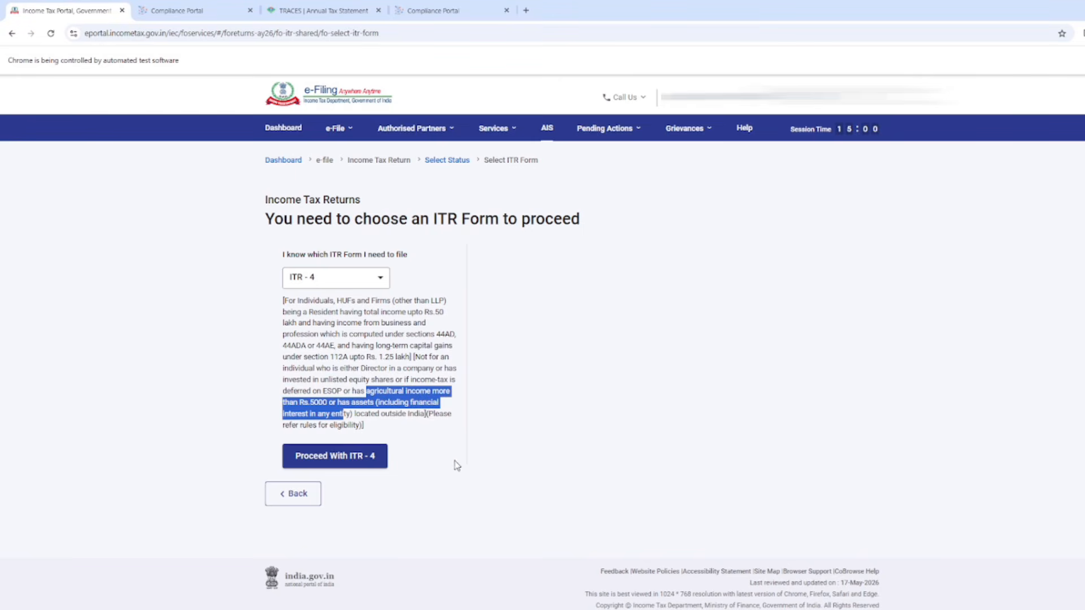
Finish reading the ITR-4 eligibility conditions, proceed with ITR-4, acknowledge the tax regime notice and get the return started.
{"action": "left_click_drag", "start_coordinate": [355, 415], "coordinate": [419, 418]}
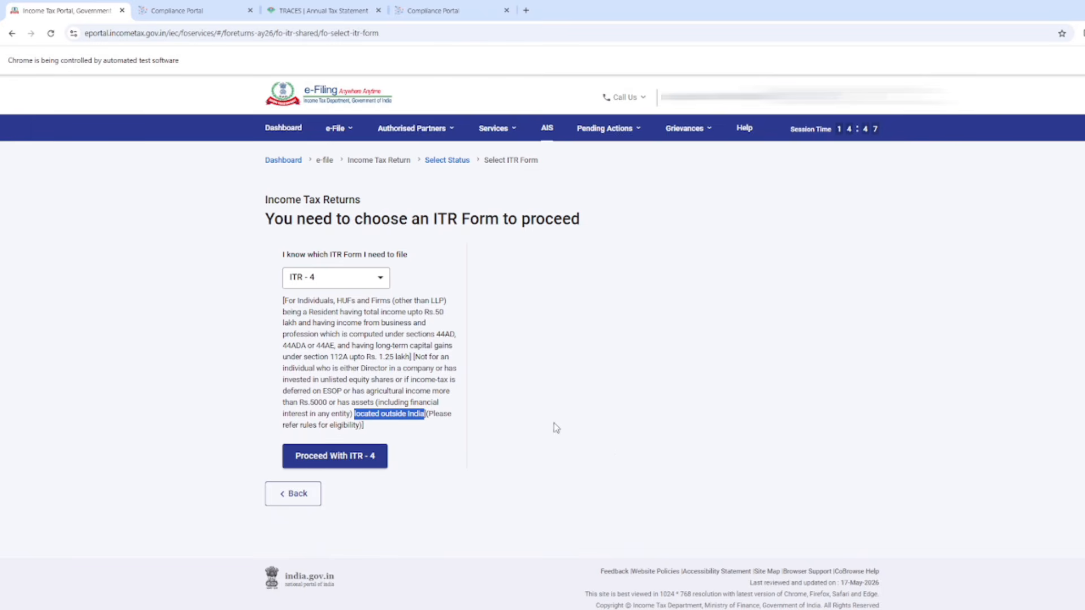
{"action": "left_click_drag", "start_coordinate": [329, 357], "coordinate": [412, 358]}
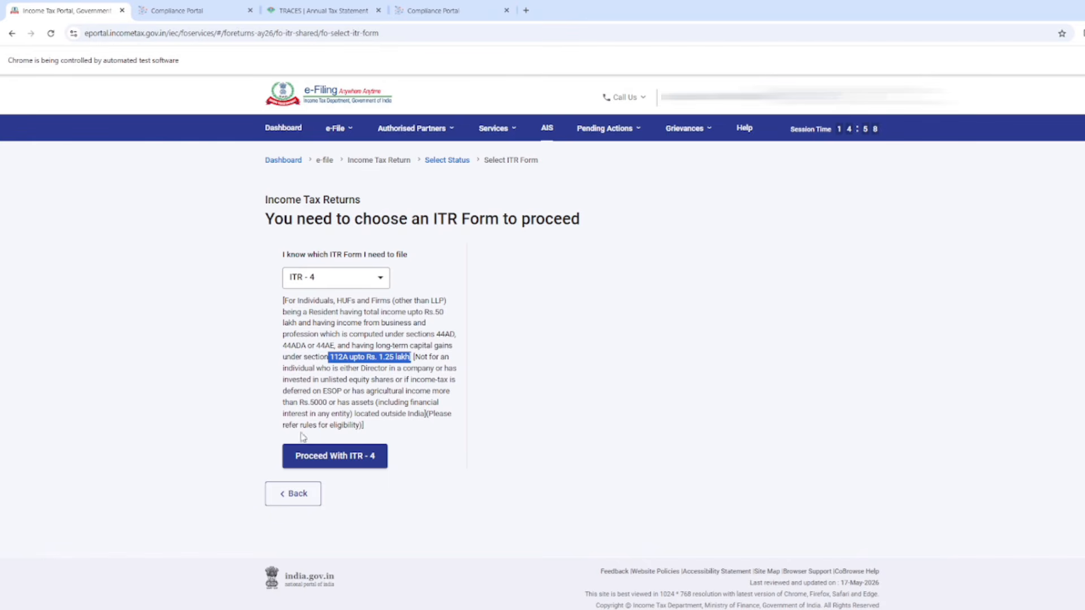
{"action": "left_click", "coordinate": [361, 459]}
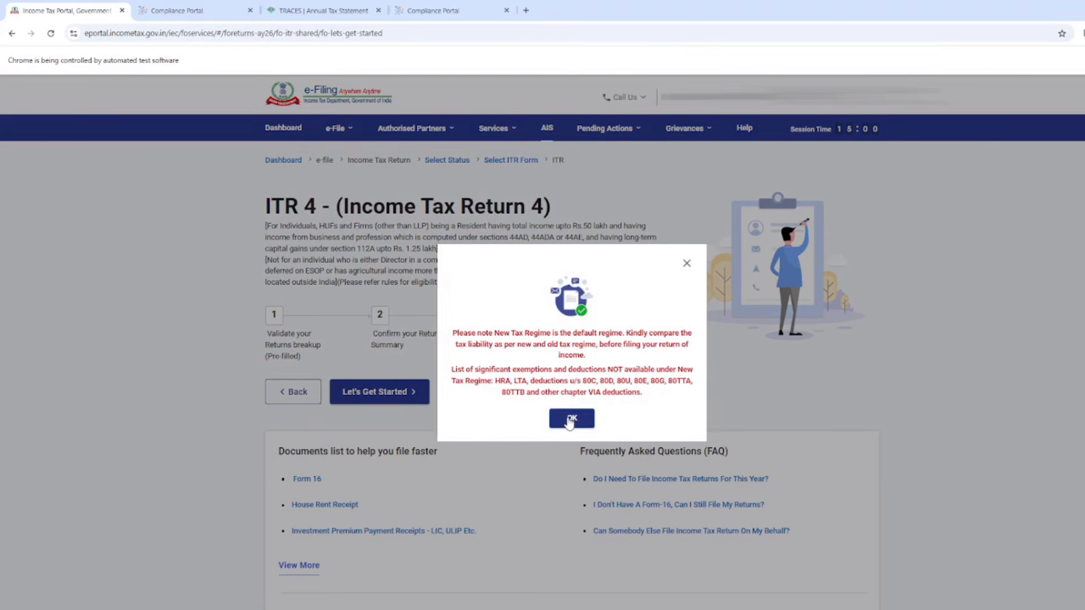
{"action": "left_click", "coordinate": [571, 419]}
{"action": "left_click", "coordinate": [368, 401]}
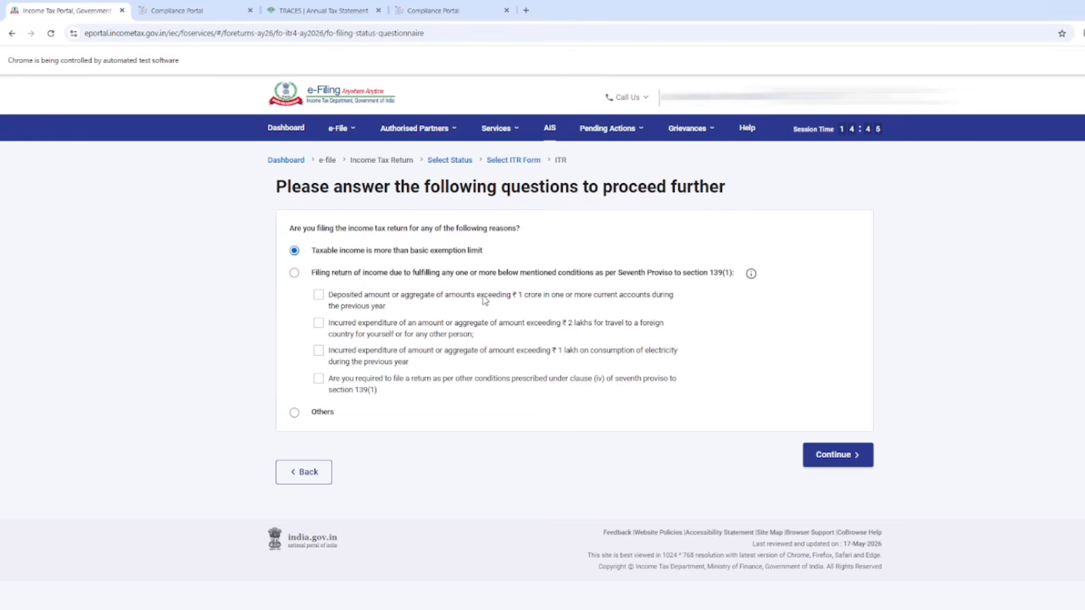
Review the Seventh Proviso conditions, select taxable income above the basic exemption limit as the filing reason, and continue into the return.
{"action": "left_click_drag", "start_coordinate": [449, 295], "coordinate": [466, 317]}
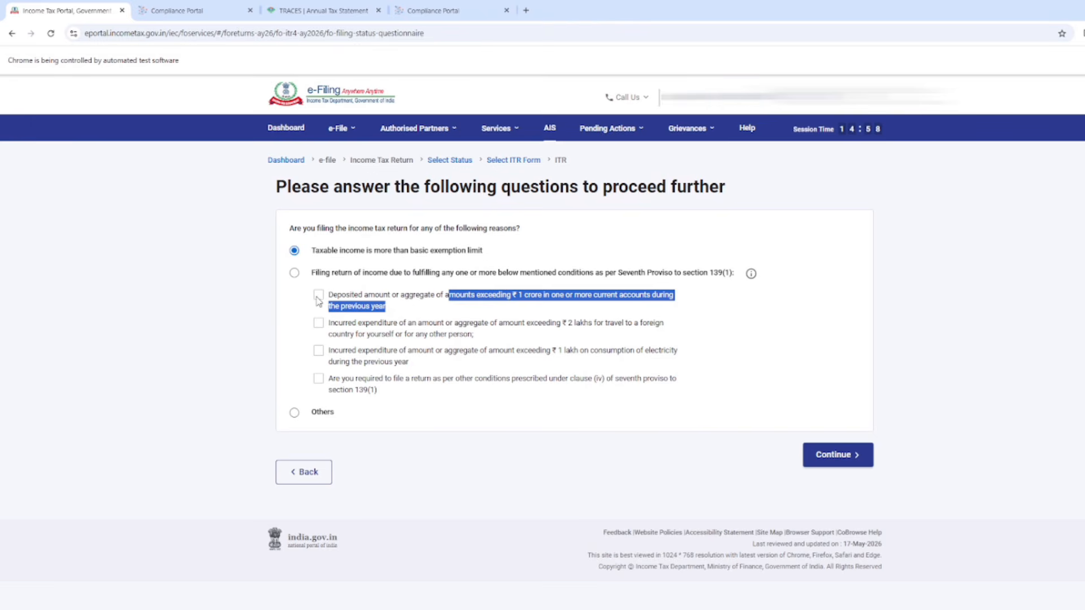
{"action": "triple_click", "coordinate": [544, 323]}
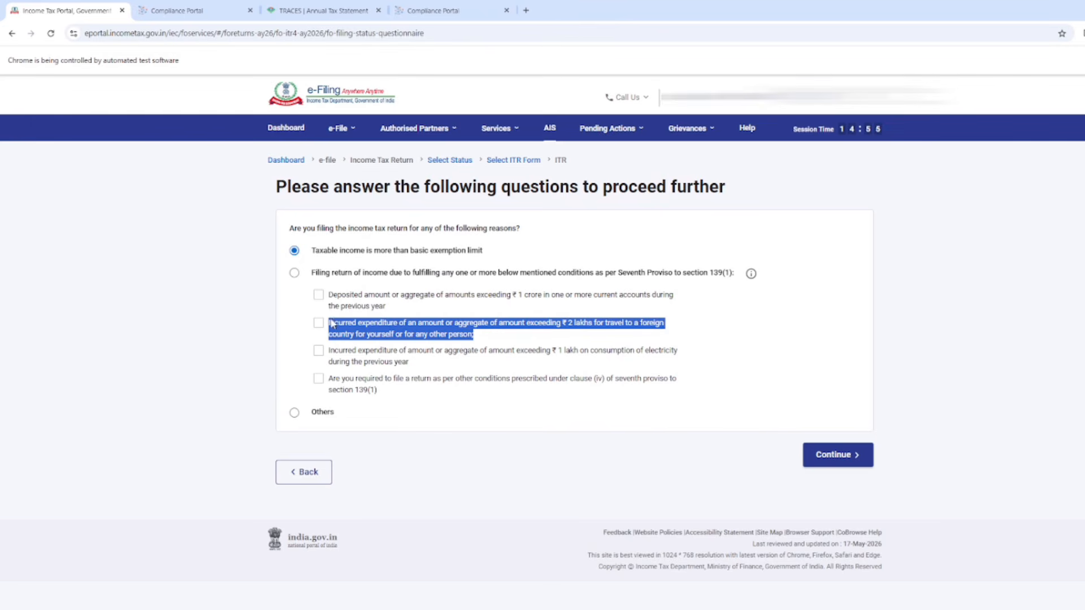
{"action": "left_click_drag", "start_coordinate": [492, 351], "coordinate": [497, 367]}
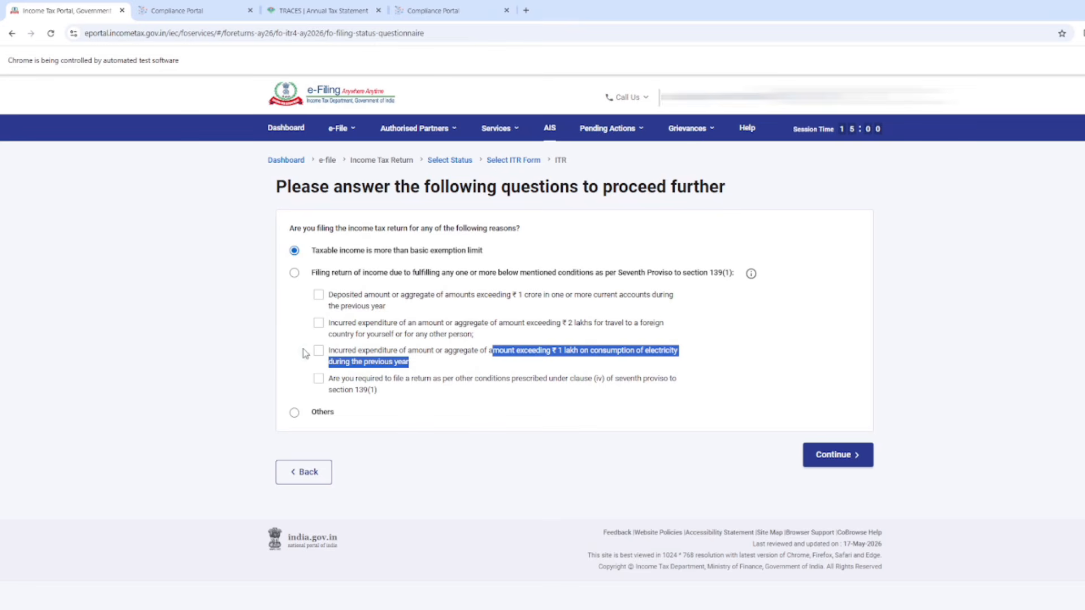
{"action": "left_click_drag", "start_coordinate": [522, 378], "coordinate": [524, 391]}
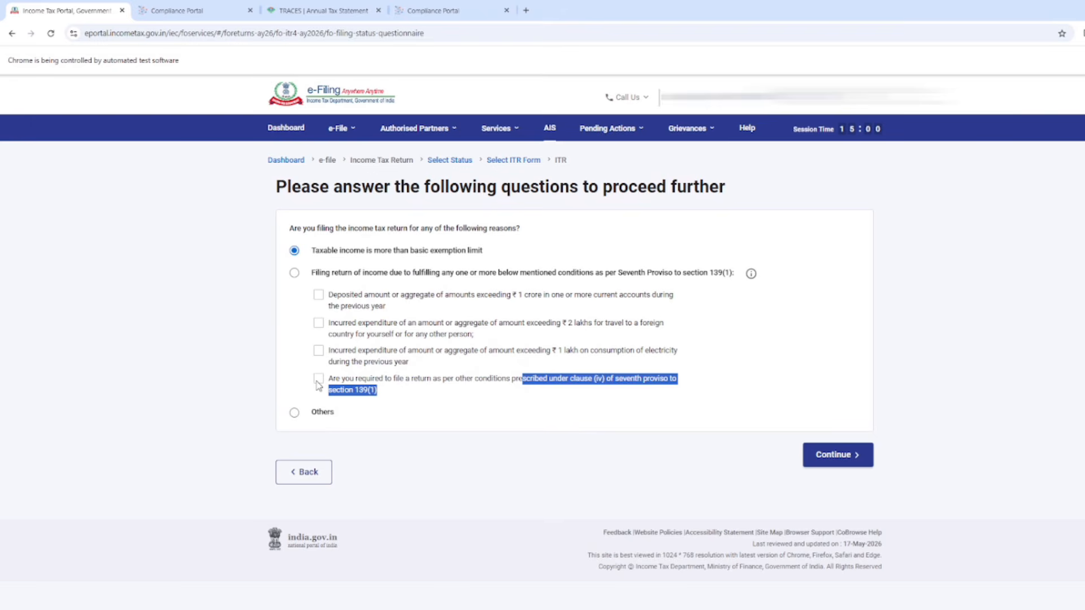
{"action": "left_click", "coordinate": [294, 413]}
{"action": "left_click", "coordinate": [294, 251]}
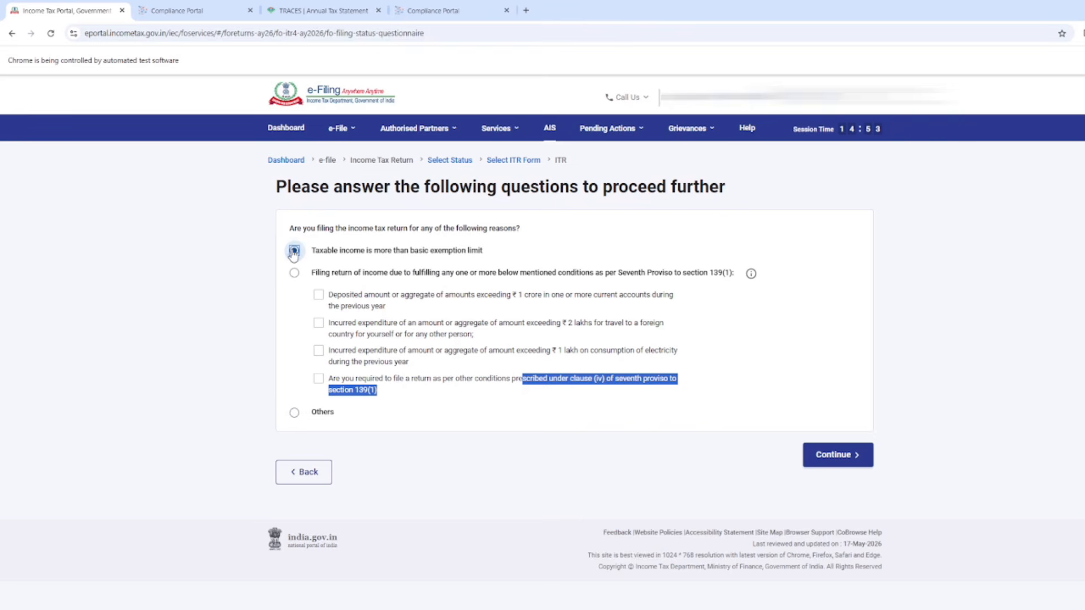
{"action": "left_click", "coordinate": [810, 380]}
{"action": "left_click", "coordinate": [848, 457]}
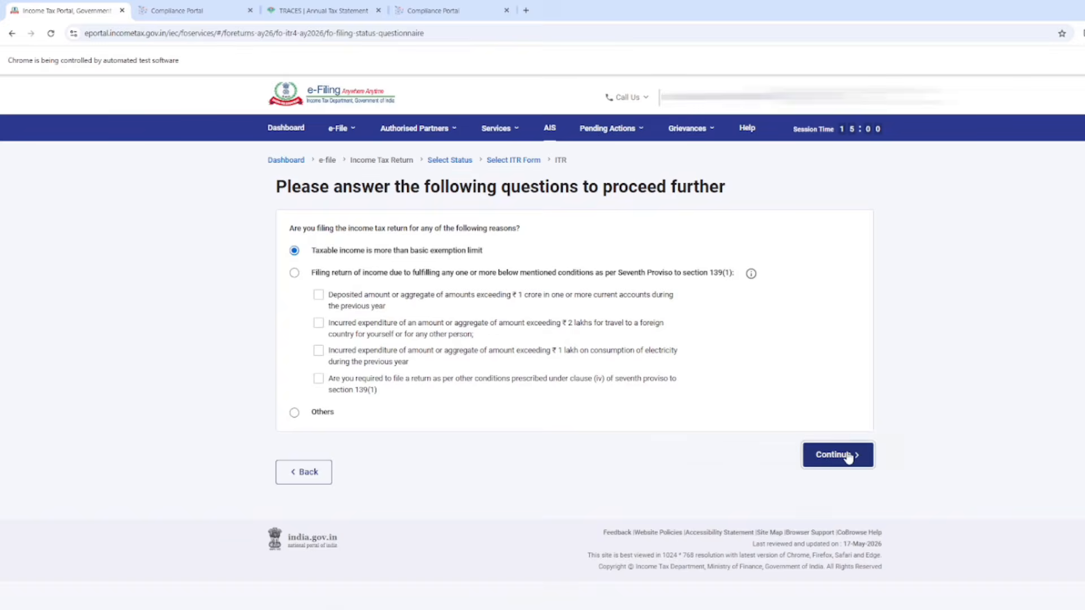
{"action": "left_click", "coordinate": [572, 423]}
In the Filing Section, answer No to having filed Form 10IEA for earlier and current assessment years, and confirm the personal information.
{"action": "scroll", "coordinate": [962, 429], "scroll_direction": "down", "scroll_amount": 4}
{"action": "scroll", "coordinate": [940, 412], "scroll_direction": "up", "scroll_amount": 1}
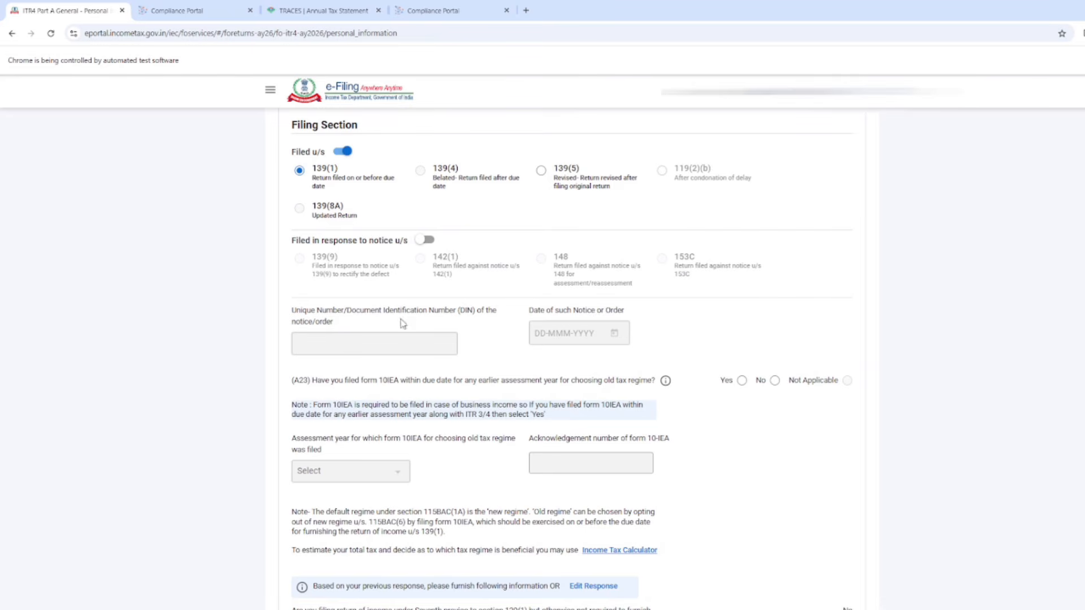
{"action": "left_click_drag", "start_coordinate": [344, 386], "coordinate": [651, 389]}
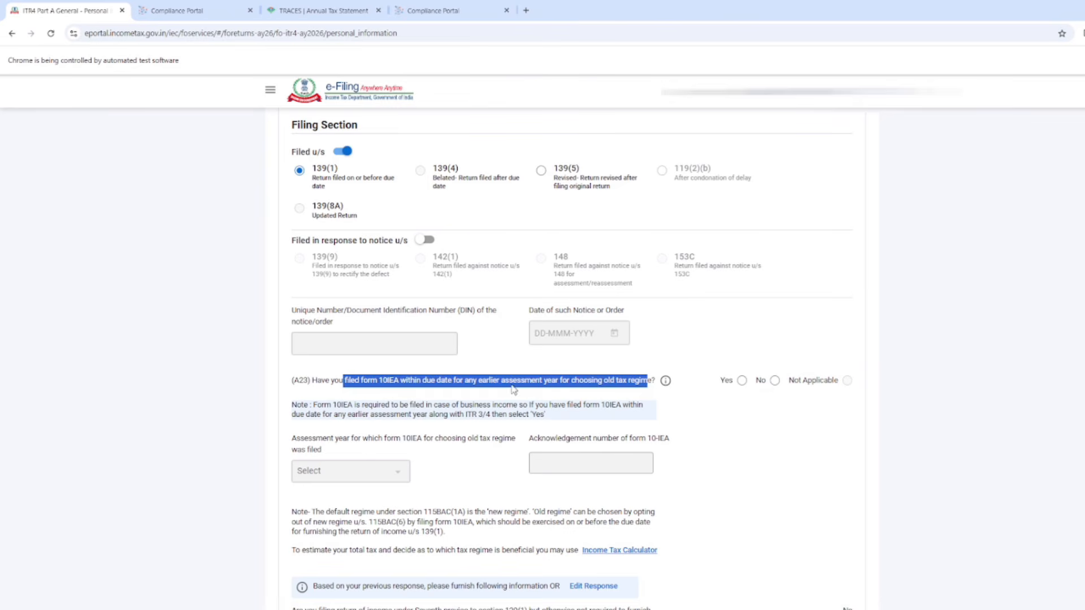
{"action": "left_click", "coordinate": [775, 381]}
{"action": "scroll", "coordinate": [713, 481], "scroll_direction": "down", "scroll_amount": 6}
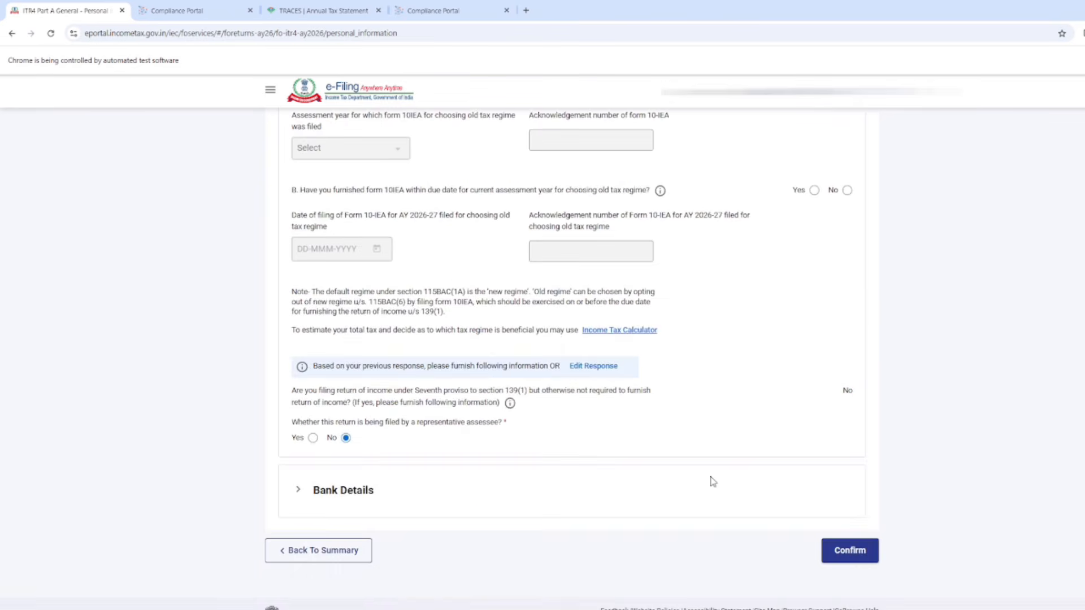
{"action": "scroll", "coordinate": [711, 480], "scroll_direction": "up", "scroll_amount": 1}
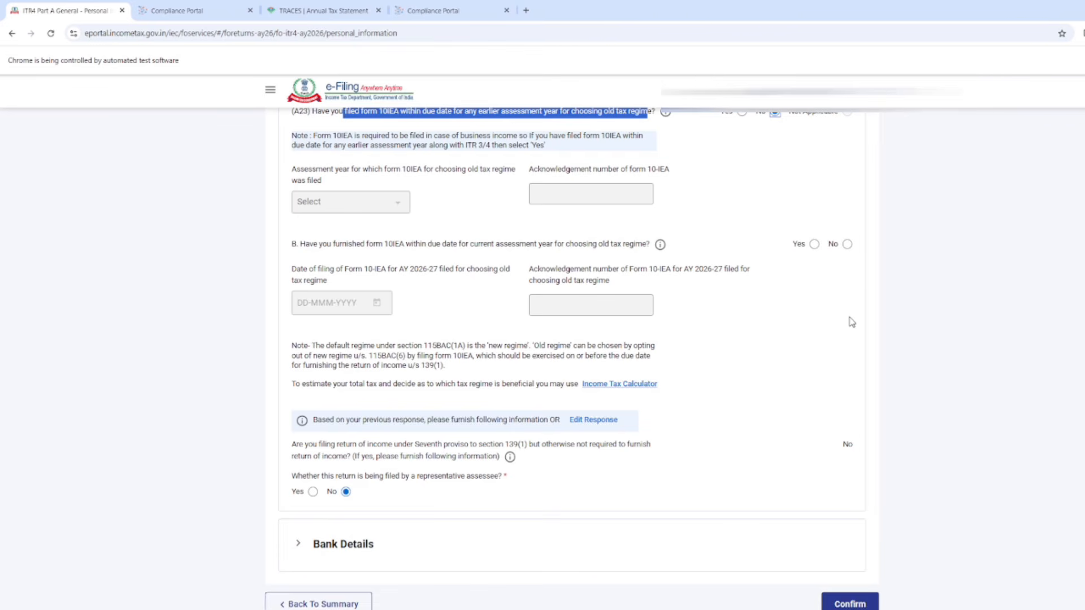
{"action": "left_click", "coordinate": [848, 244]}
{"action": "scroll", "coordinate": [387, 489], "scroll_direction": "down", "scroll_amount": 2}
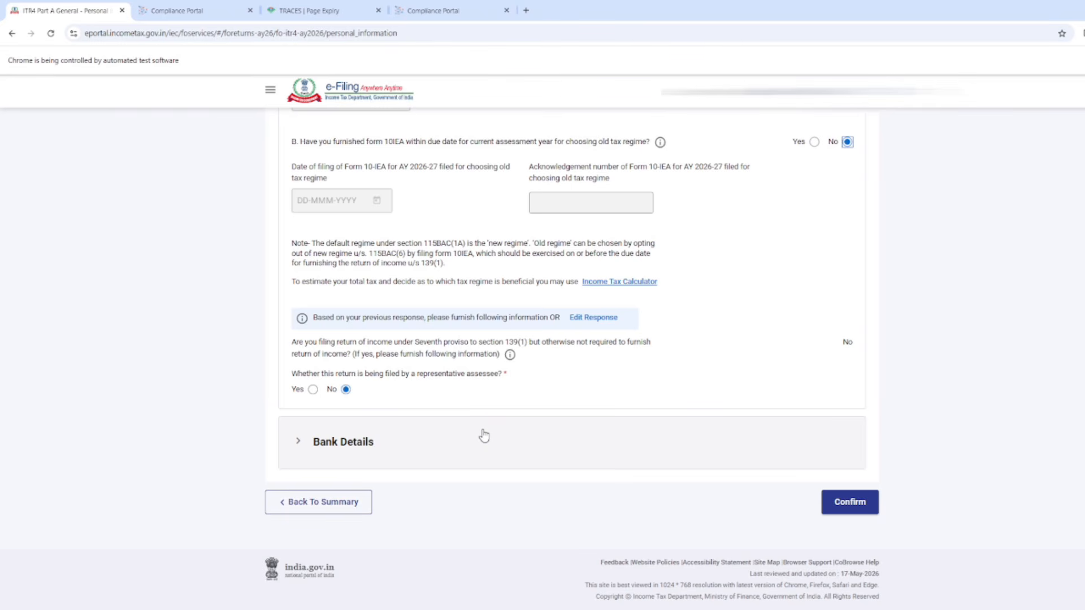
{"action": "key", "text": "alt+Tab"}
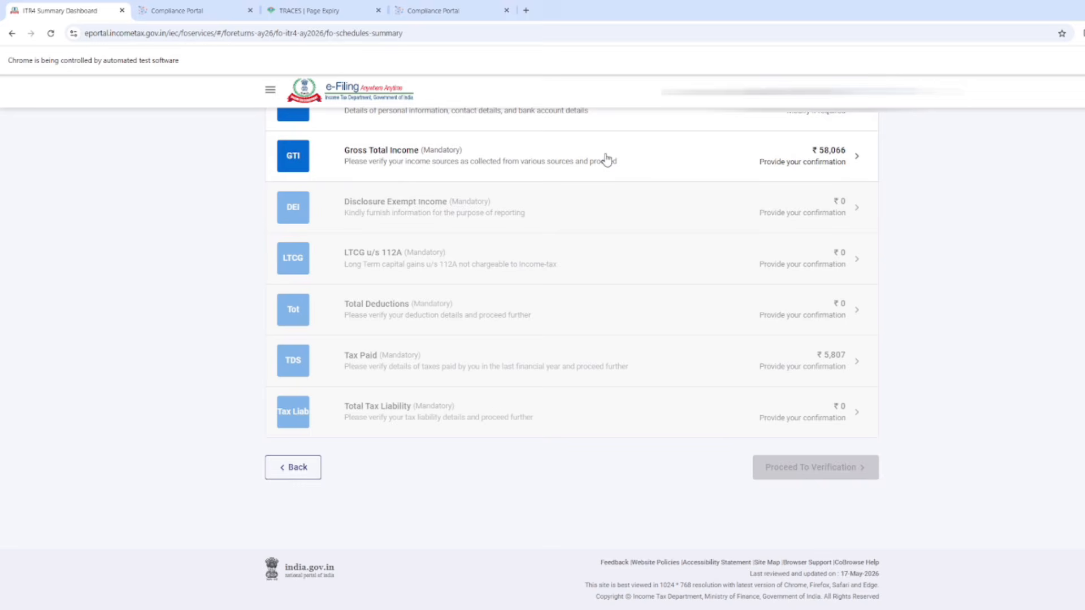
Open the Gross Total Income schedule and start editing B1. Income from Business & Profession.
{"action": "left_click", "coordinate": [572, 156]}
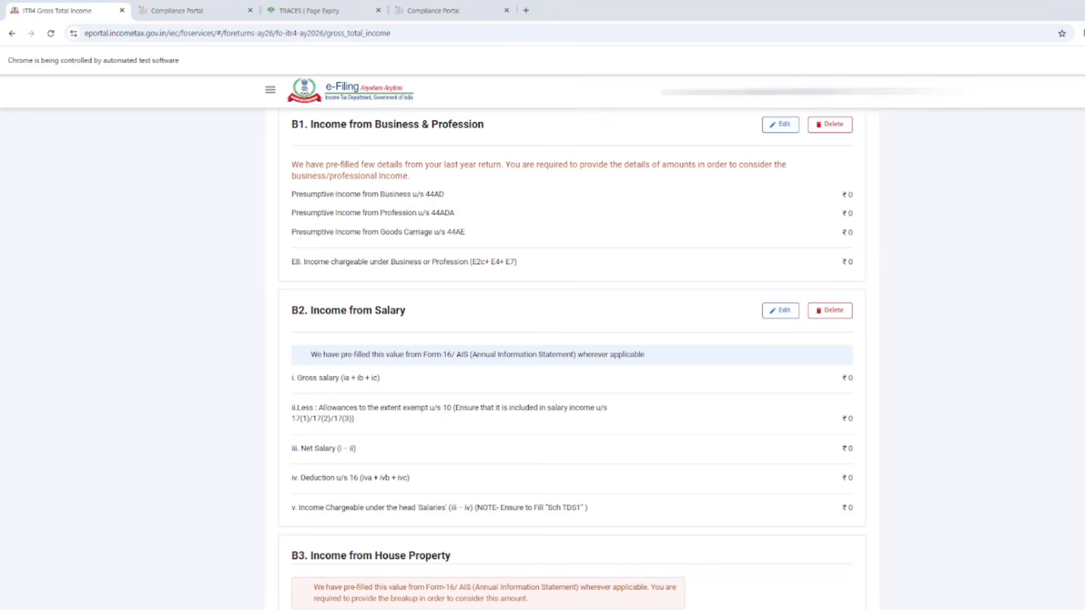
{"action": "left_click", "coordinate": [781, 124]}
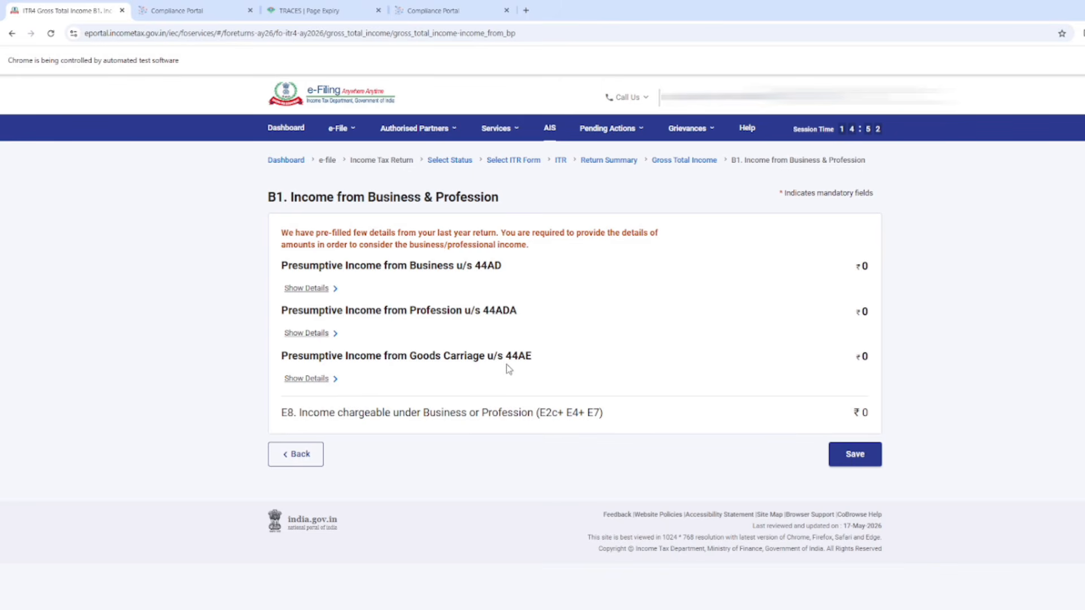
Compare the presumptive income heads for business u/s 44AD and profession u/s 44ADA to see which one applies.
{"action": "left_click_drag", "start_coordinate": [282, 266], "coordinate": [507, 274]}
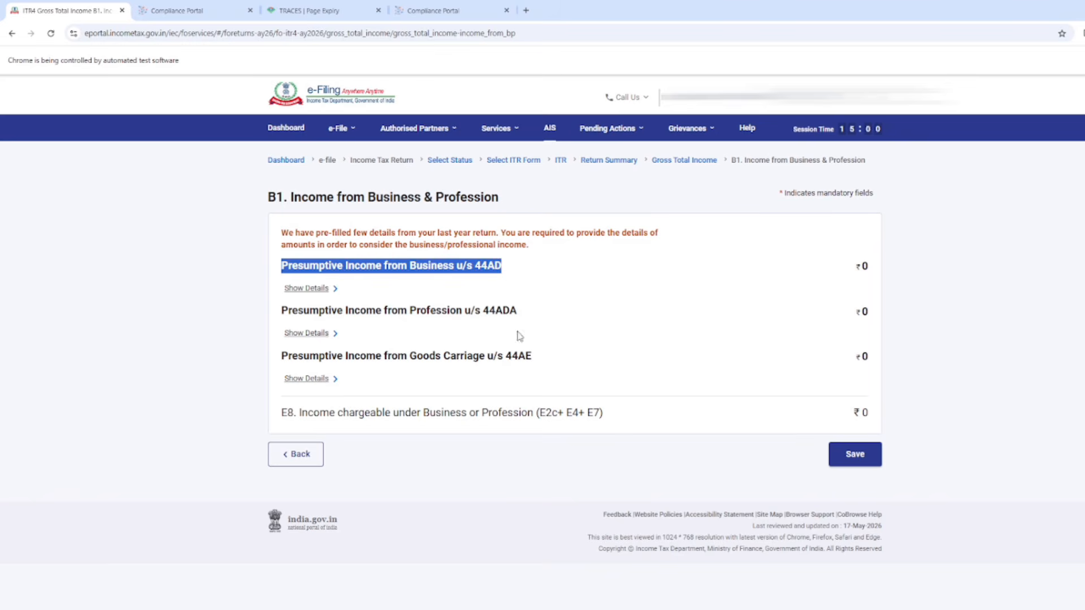
{"action": "left_click_drag", "start_coordinate": [298, 312], "coordinate": [512, 314]}
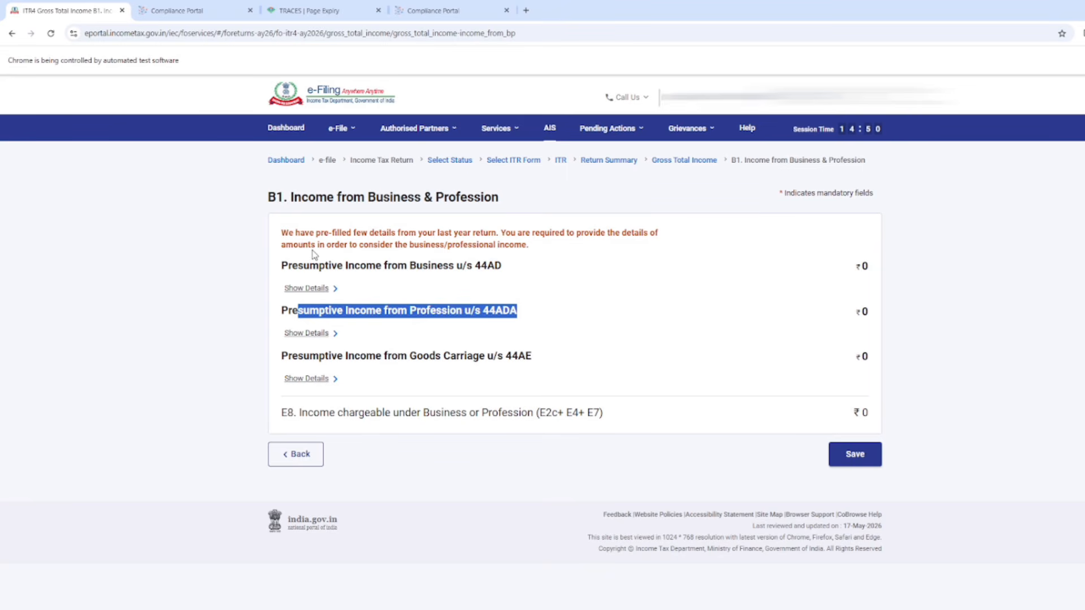
{"action": "left_click", "coordinate": [413, 314]}
{"action": "left_click_drag", "start_coordinate": [411, 315], "coordinate": [516, 315]}
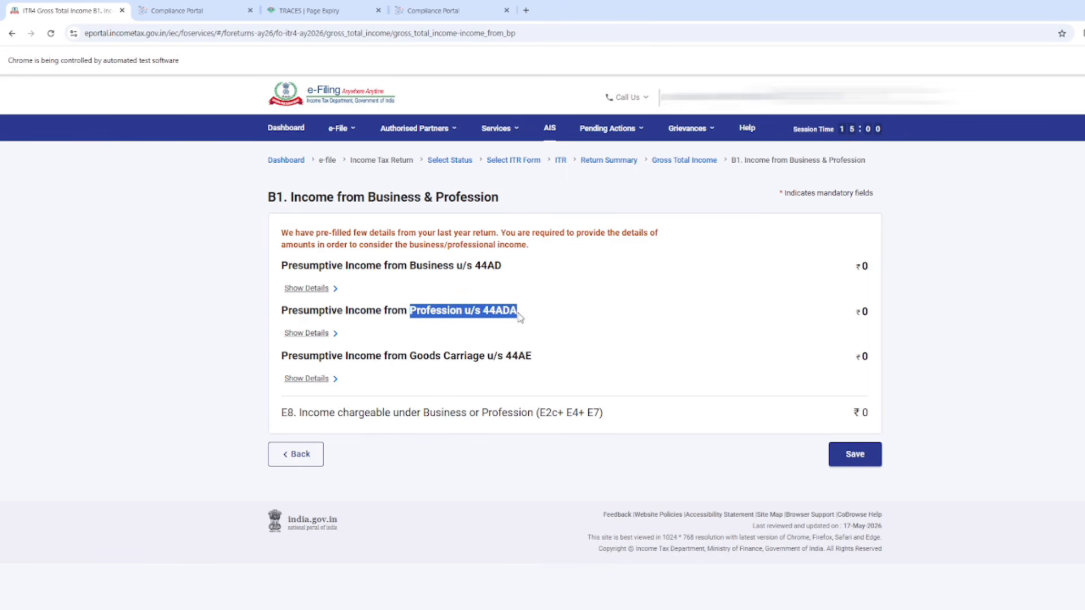
{"action": "left_click", "coordinate": [552, 320]}
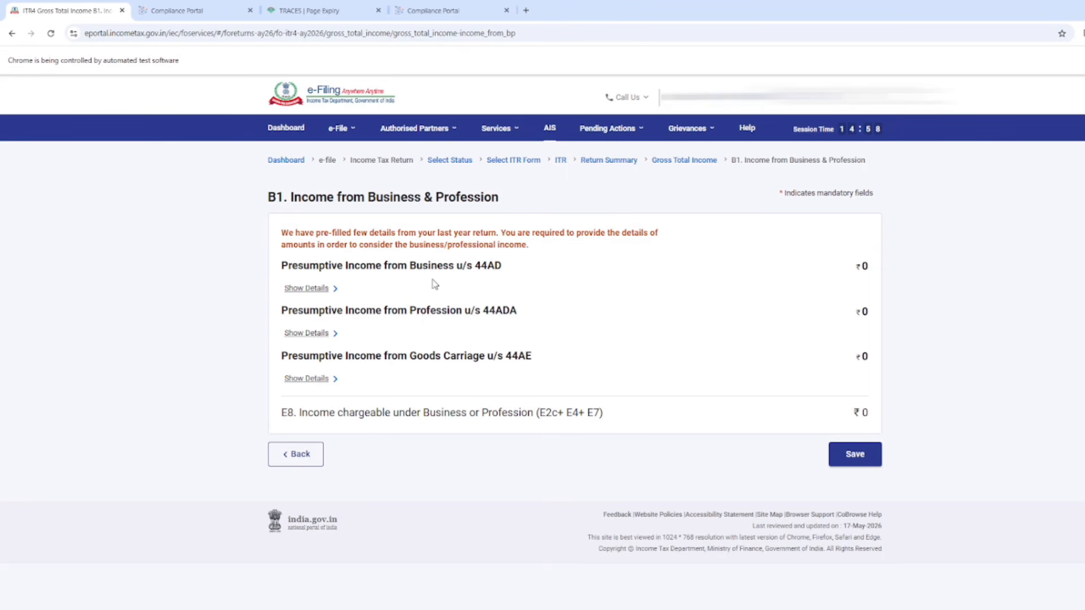
{"action": "left_click_drag", "start_coordinate": [356, 268], "coordinate": [433, 269]}
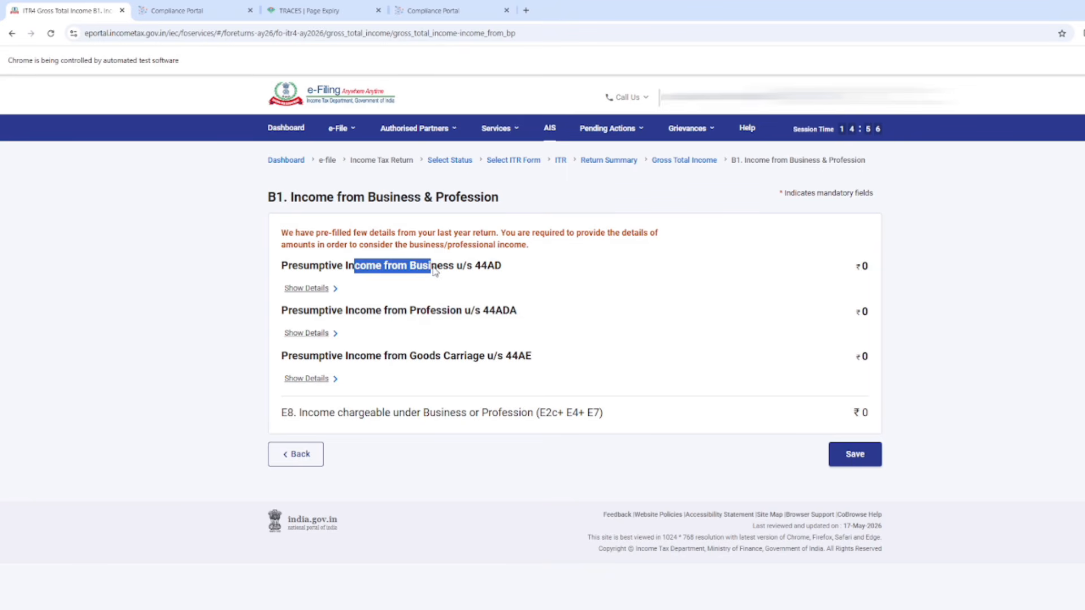
{"action": "left_click_drag", "start_coordinate": [345, 268], "coordinate": [516, 275]}
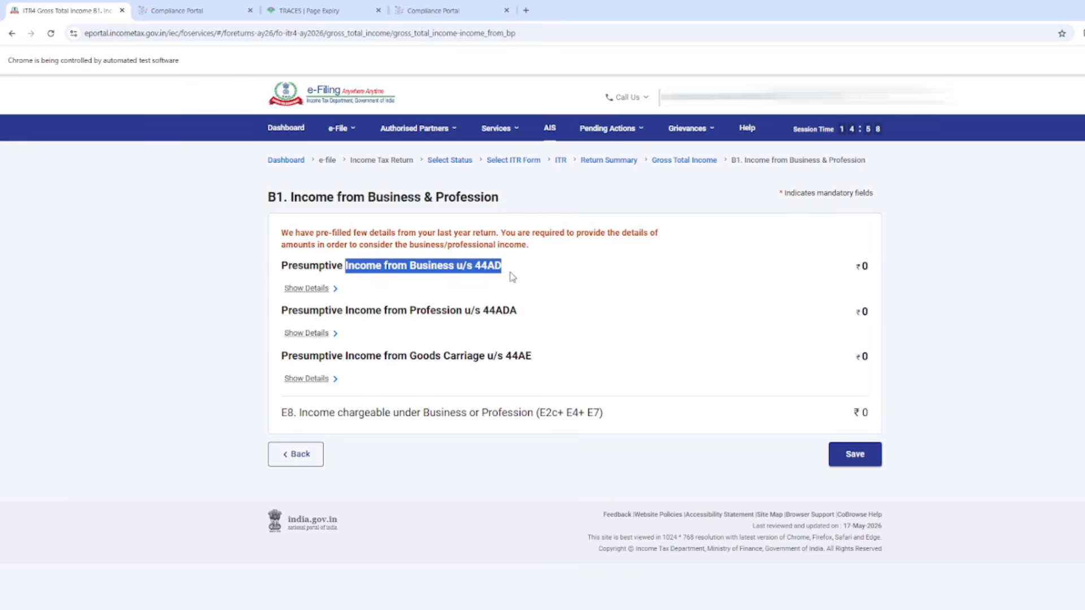
{"action": "left_click", "coordinate": [472, 299]}
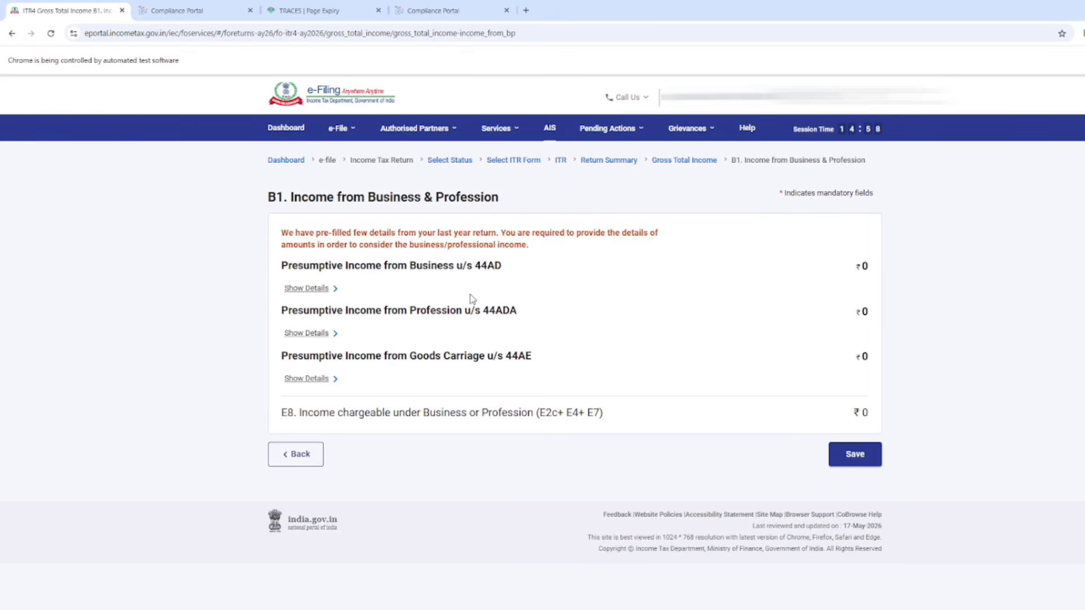
Edit the listed 44AD business entry, look through the business codes, save it with 09028-Retail sale of other products n.e.c and reopen the 44AD details.
{"action": "left_click", "coordinate": [305, 289]}
{"action": "scroll", "coordinate": [489, 330], "scroll_direction": "down", "scroll_amount": 2}
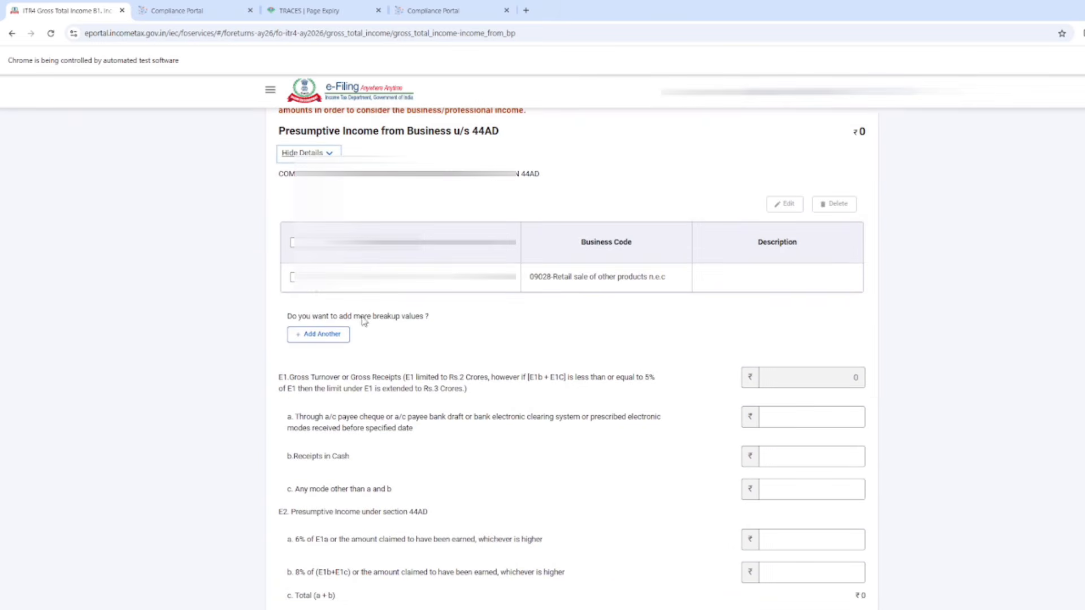
{"action": "scroll", "coordinate": [377, 314], "scroll_direction": "down", "scroll_amount": 1}
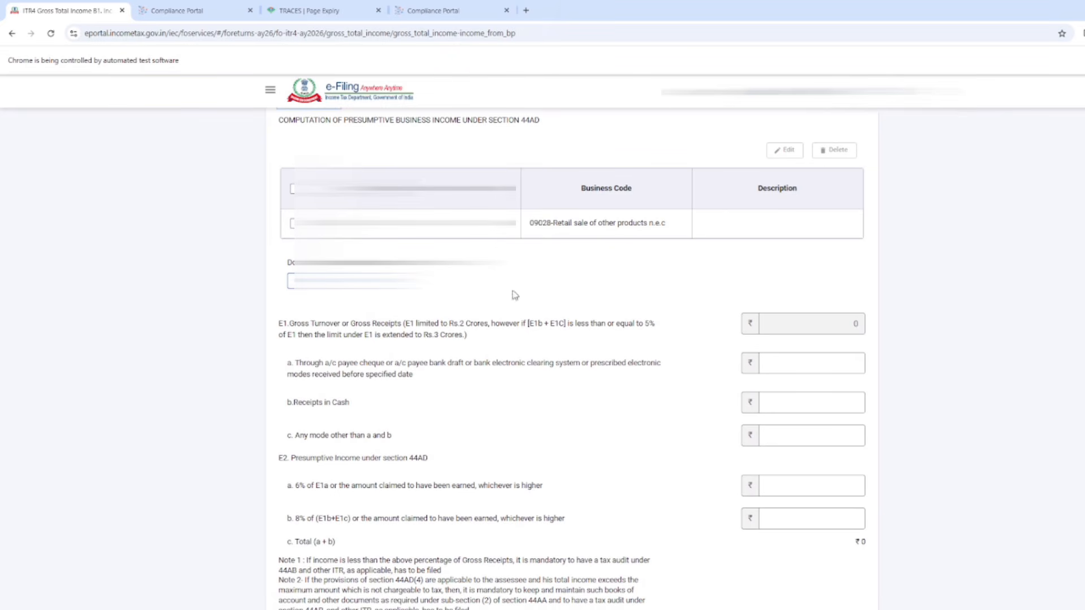
{"action": "scroll", "coordinate": [461, 312], "scroll_direction": "up", "scroll_amount": 1}
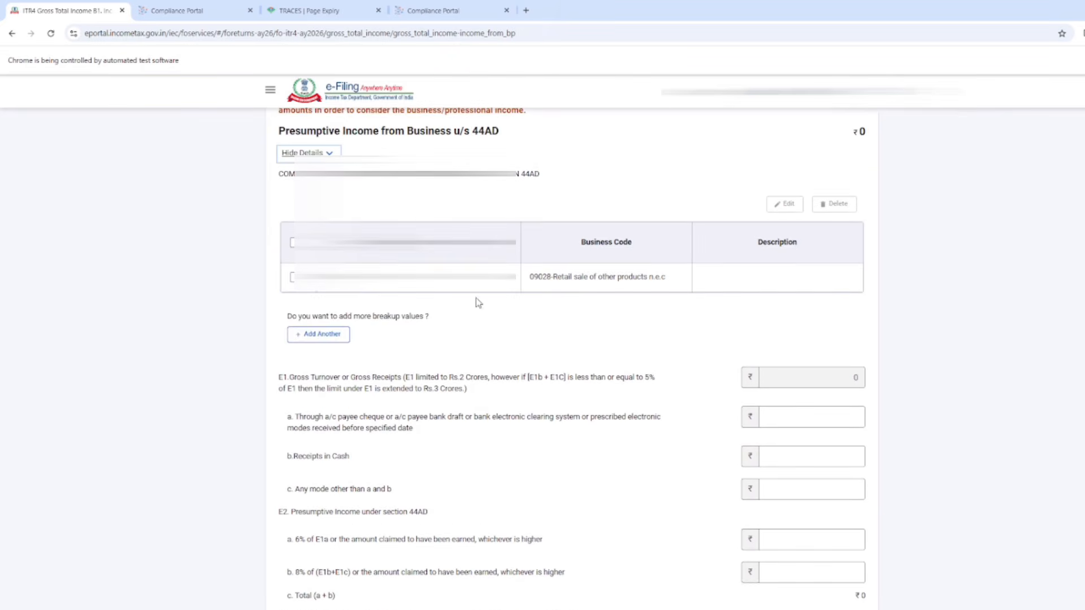
{"action": "left_click", "coordinate": [293, 278]}
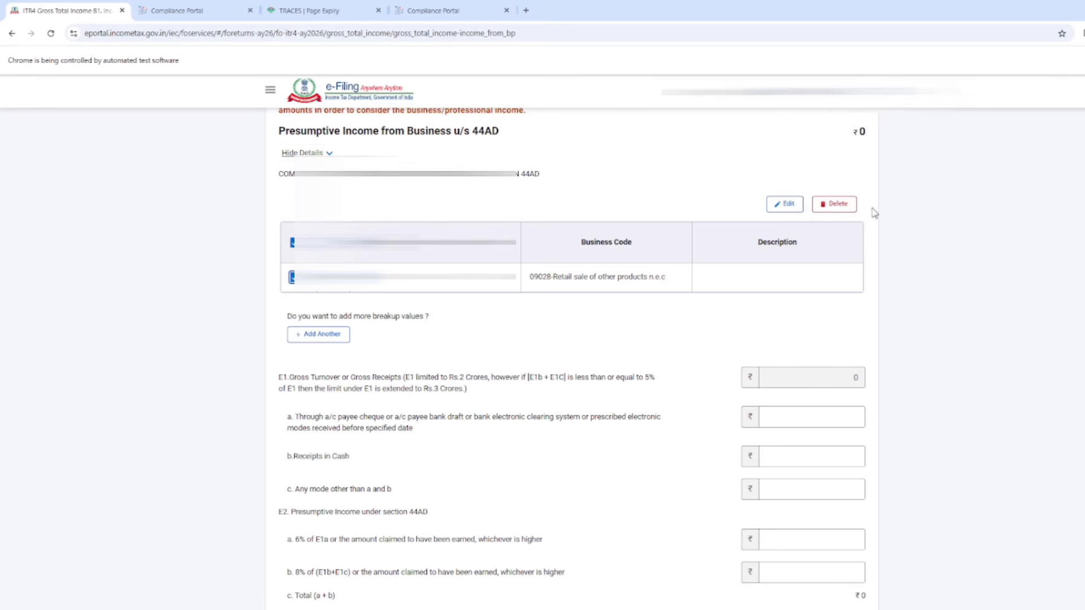
{"action": "left_click", "coordinate": [785, 204]}
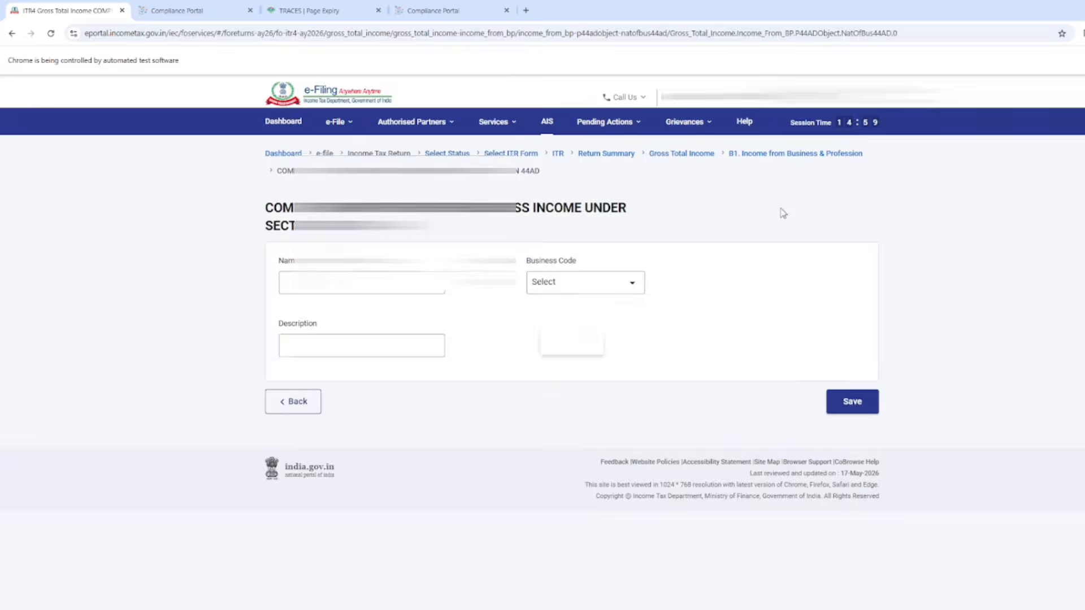
{"action": "left_click", "coordinate": [629, 305]}
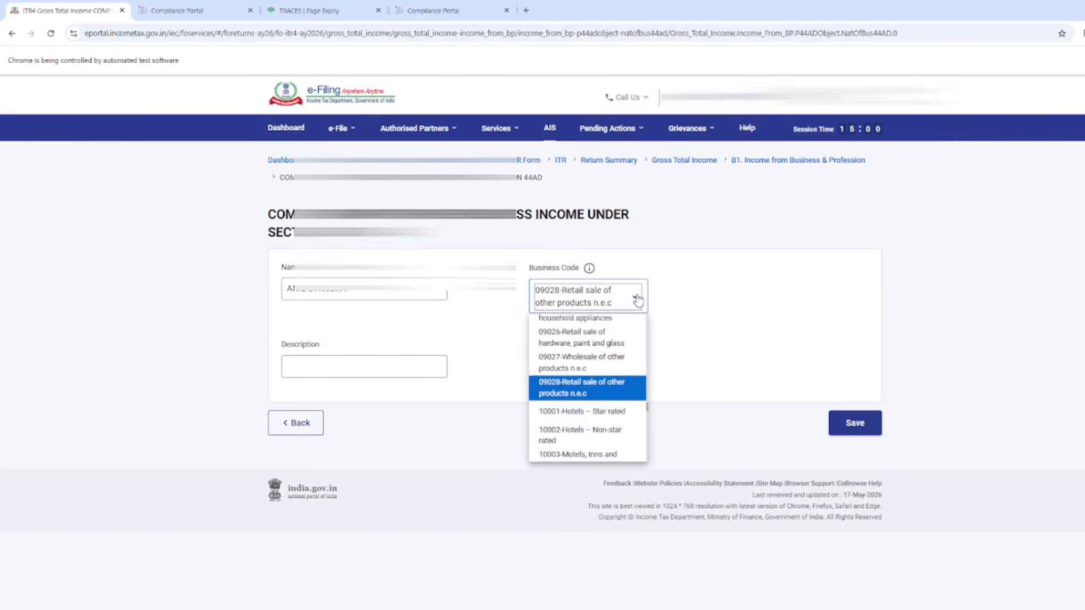
{"action": "scroll", "coordinate": [582, 408], "scroll_direction": "down", "scroll_amount": 3}
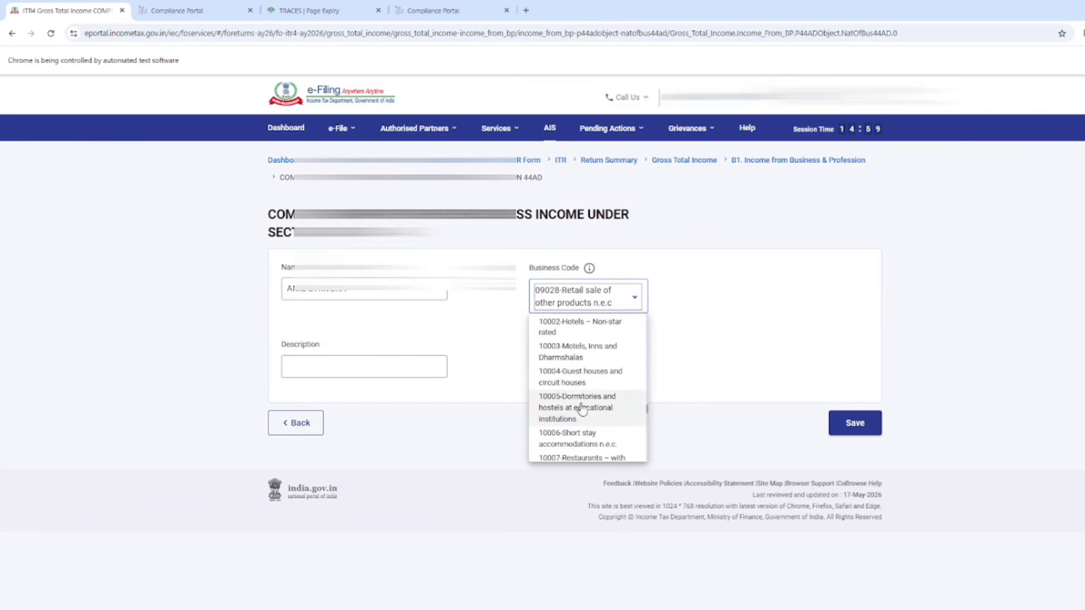
{"action": "scroll", "coordinate": [579, 407], "scroll_direction": "up", "scroll_amount": 2}
{"action": "left_click", "coordinate": [479, 387]}
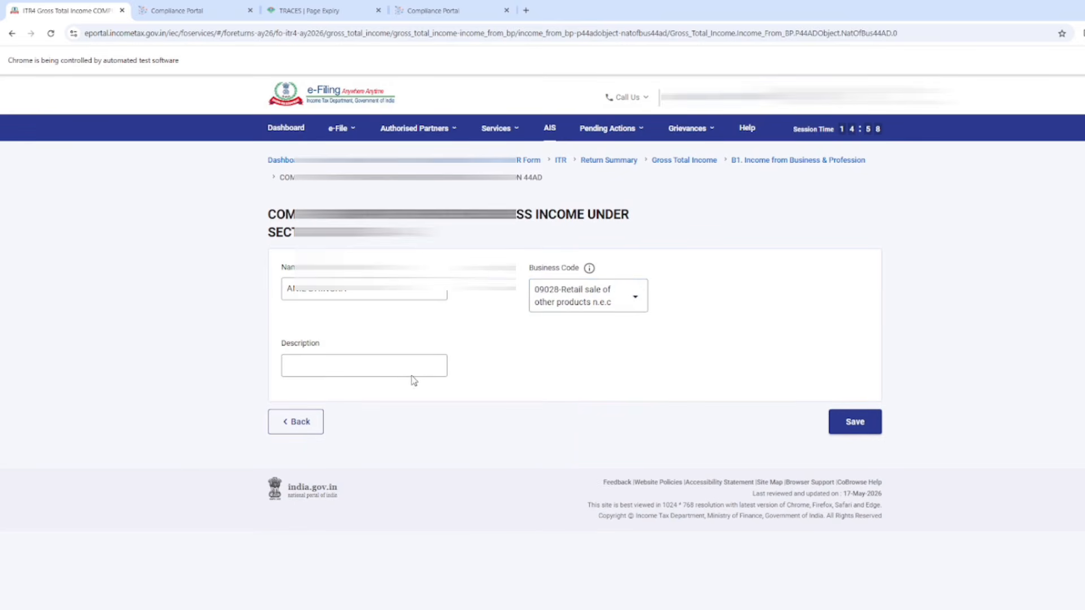
{"action": "left_click", "coordinate": [368, 366]}
{"action": "left_click", "coordinate": [843, 424]}
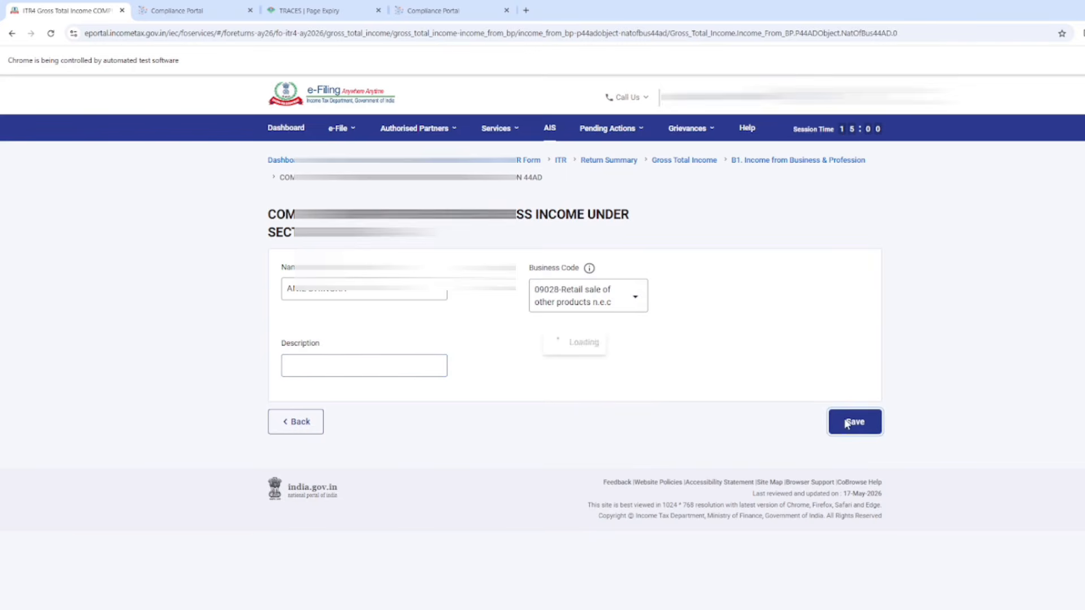
{"action": "left_click", "coordinate": [303, 289]}
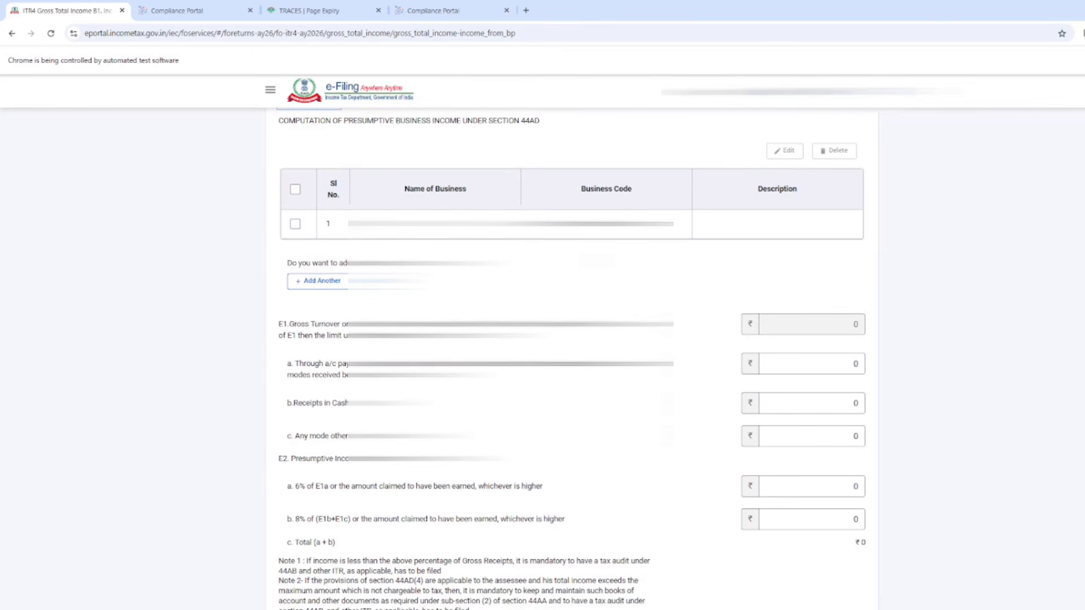
Examine the E1 turnover and E2 presumptive income fields of the 44AD computation, comparing the banking, cash and other-mode receipt categories.
{"action": "scroll", "coordinate": [658, 443], "scroll_direction": "down", "scroll_amount": 1}
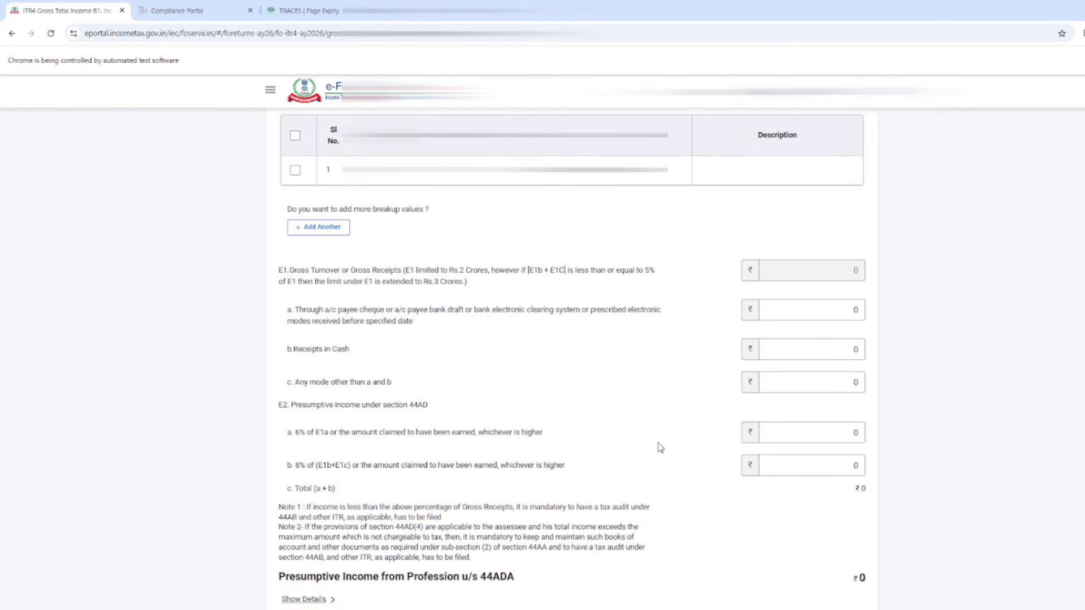
{"action": "scroll", "coordinate": [673, 461], "scroll_direction": "down", "scroll_amount": 1}
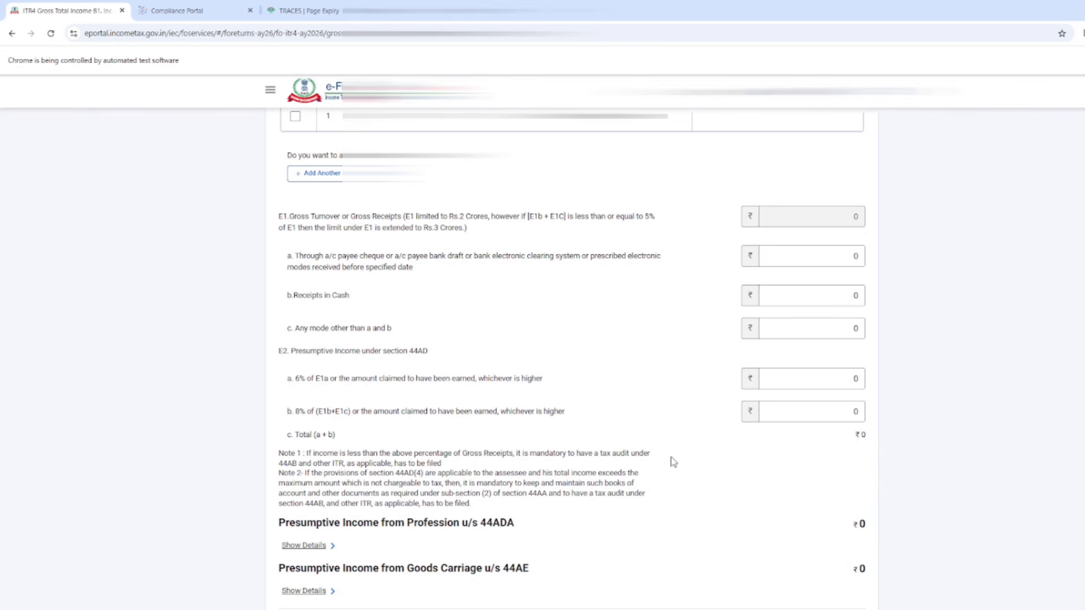
{"action": "left_click", "coordinate": [853, 298]}
{"action": "mouse_move", "coordinate": [306, 259]}
{"action": "left_mouse_down"}
{"action": "mouse_move", "coordinate": [642, 261]}
{"action": "mouse_move", "coordinate": [608, 274]}
{"action": "mouse_move", "coordinate": [318, 268]}
{"action": "left_mouse_up"}
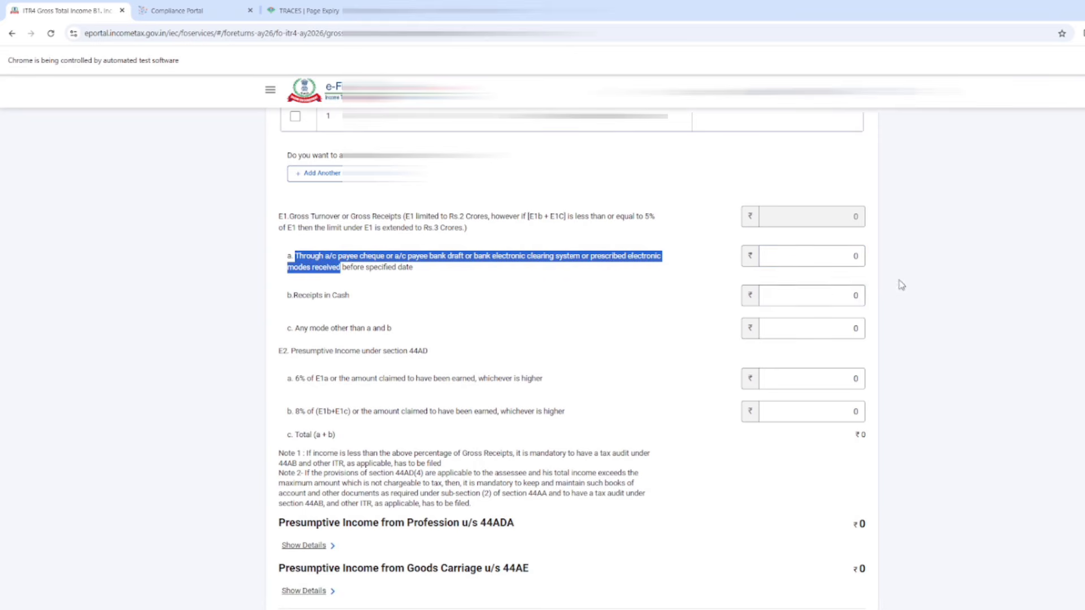
{"action": "left_click", "coordinate": [855, 256]}
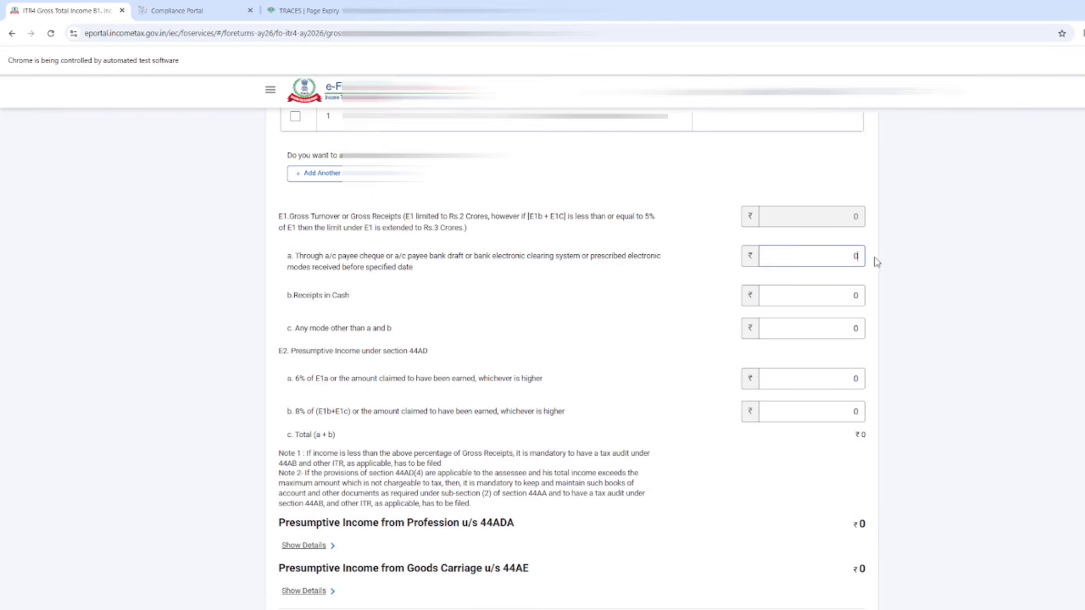
{"action": "left_click", "coordinate": [843, 295]}
{"action": "left_click", "coordinate": [870, 299]}
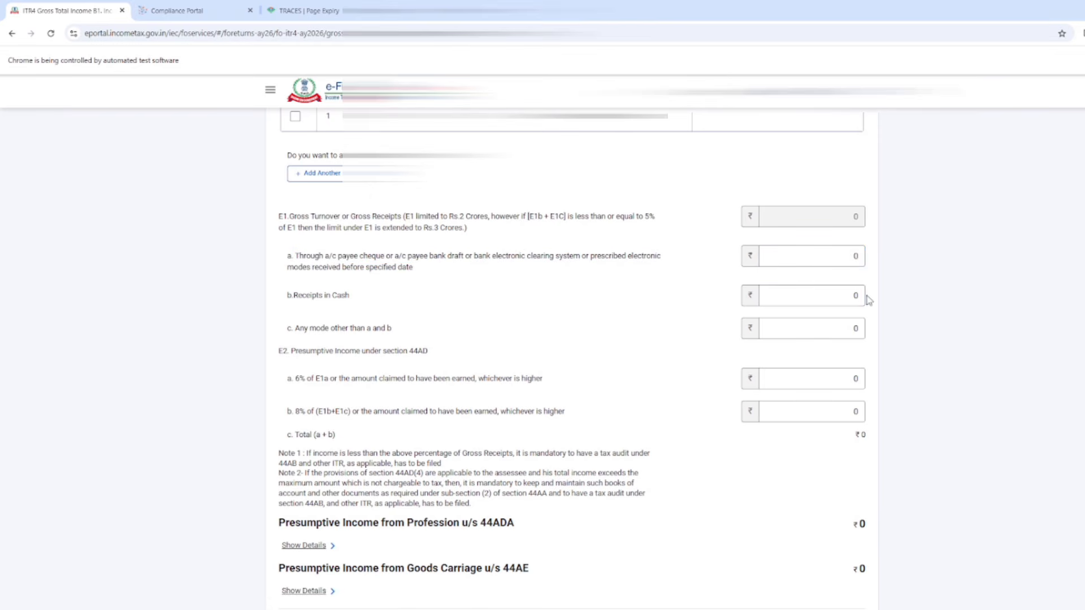
{"action": "left_click", "coordinate": [849, 333]}
{"action": "double_click", "coordinate": [854, 254]}
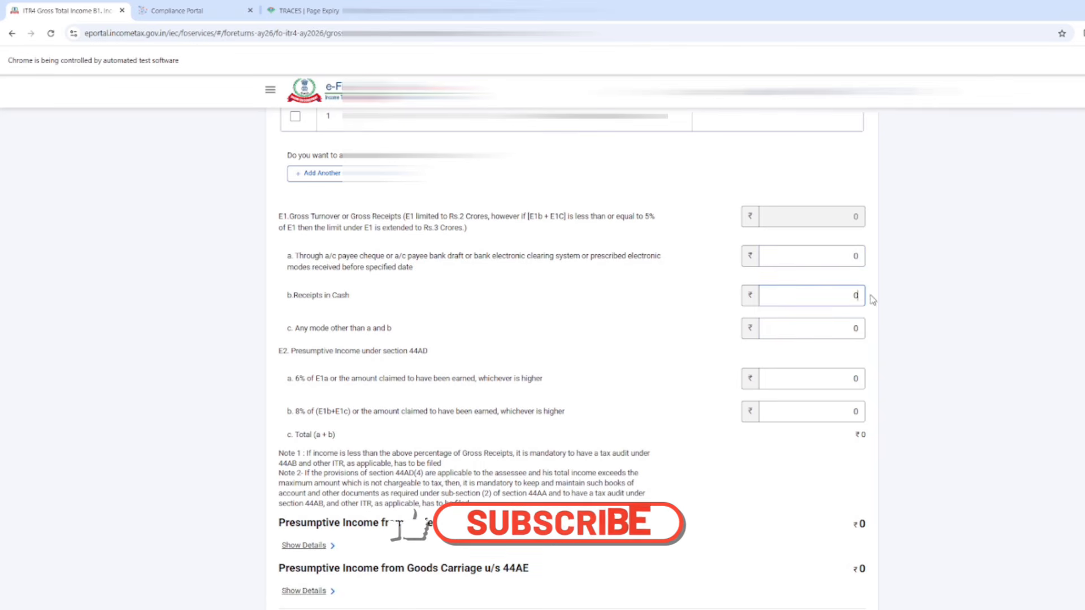
{"action": "double_click", "coordinate": [854, 329]}
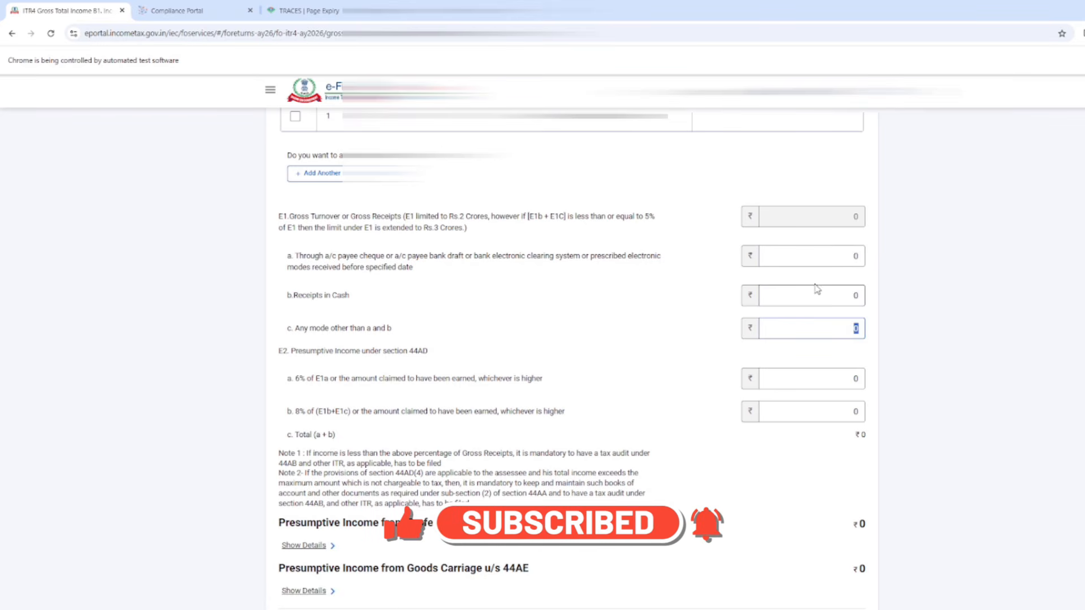
Enter 44AD receipts of 1826000 through cheque, bank or electronic modes and 689000 in cash, and check both amounts.
{"action": "double_click", "coordinate": [855, 255]}
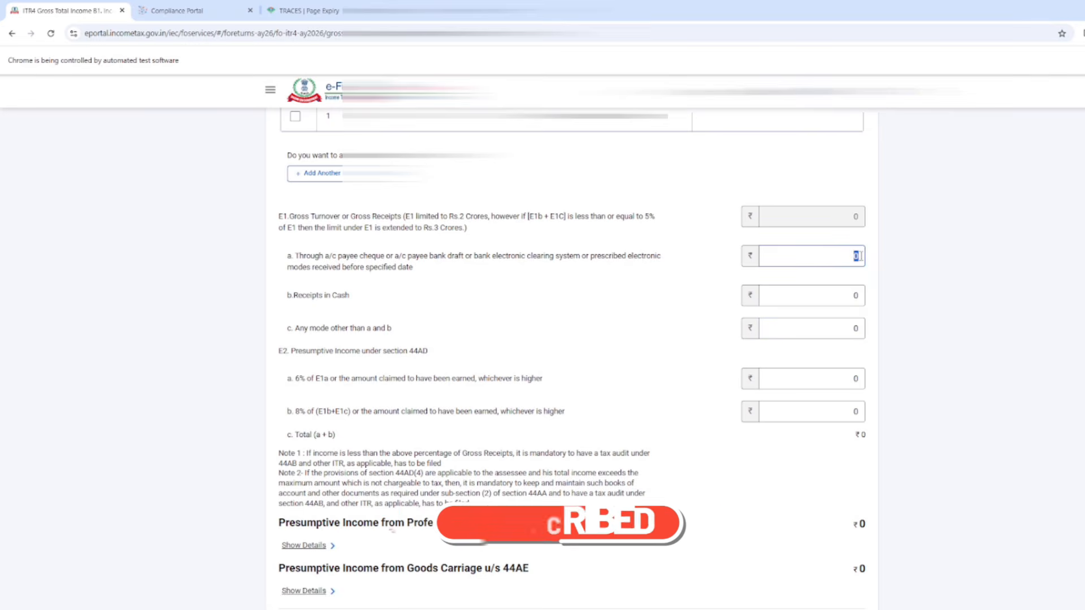
{"action": "type", "text": "1"}
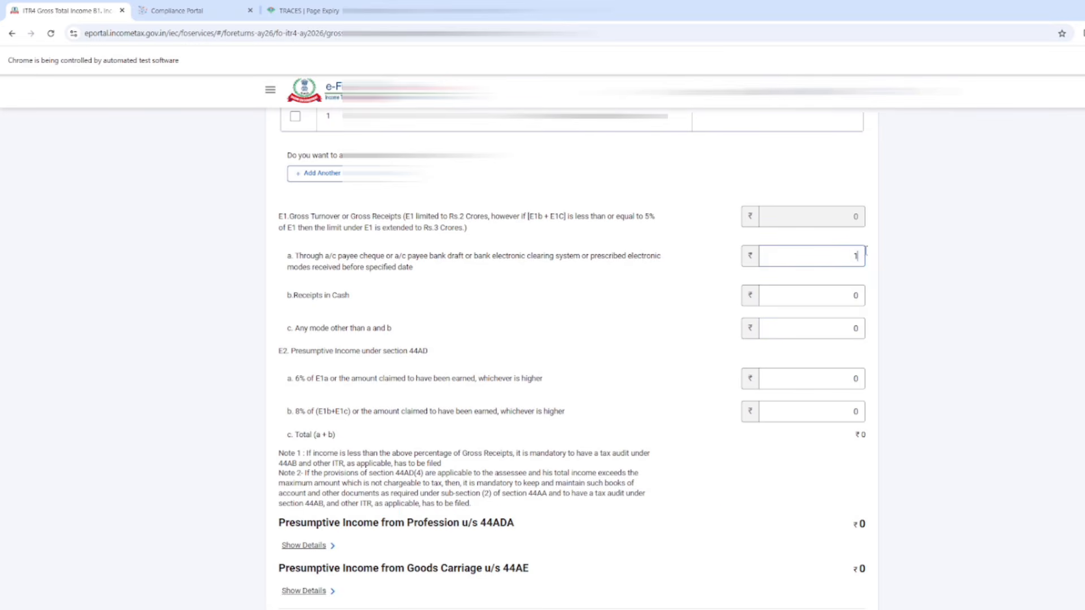
{"action": "type", "text": "826000"}
{"action": "key", "text": "Tab"}
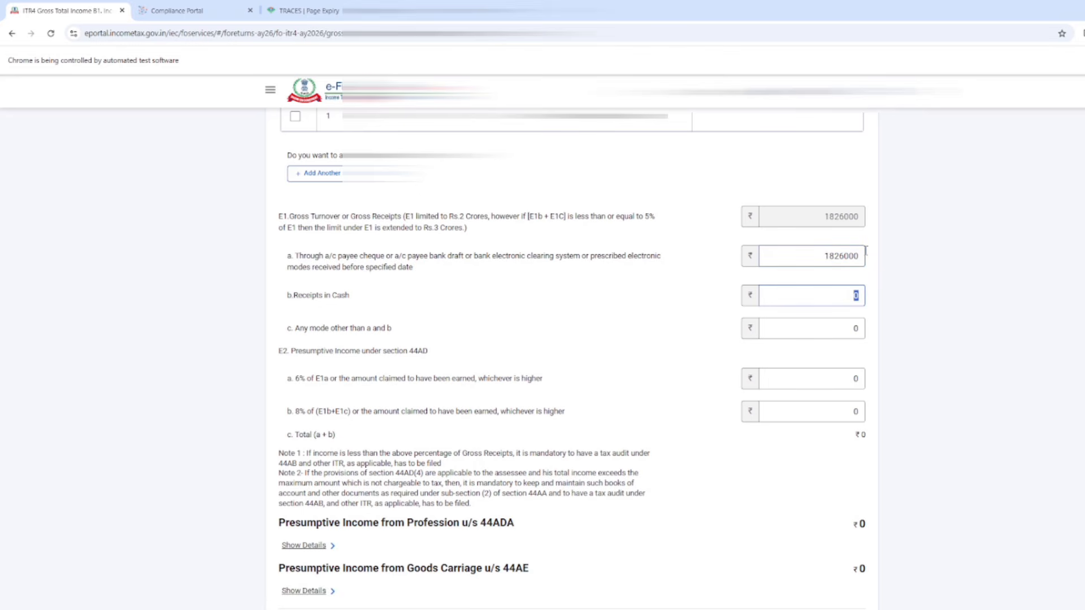
{"action": "type", "text": "689000"}
{"action": "key", "text": "Tab"}
{"action": "scroll", "coordinate": [792, 294], "scroll_direction": "down", "scroll_amount": 1}
{"action": "left_click_drag", "start_coordinate": [780, 202], "coordinate": [866, 204]}
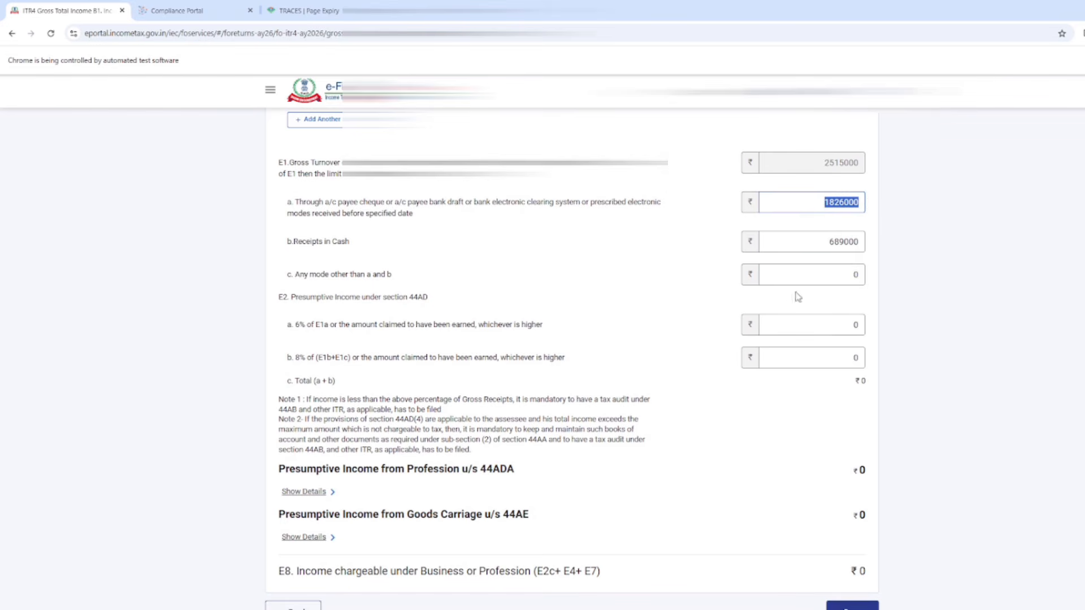
{"action": "left_click_drag", "start_coordinate": [816, 243], "coordinate": [862, 243]}
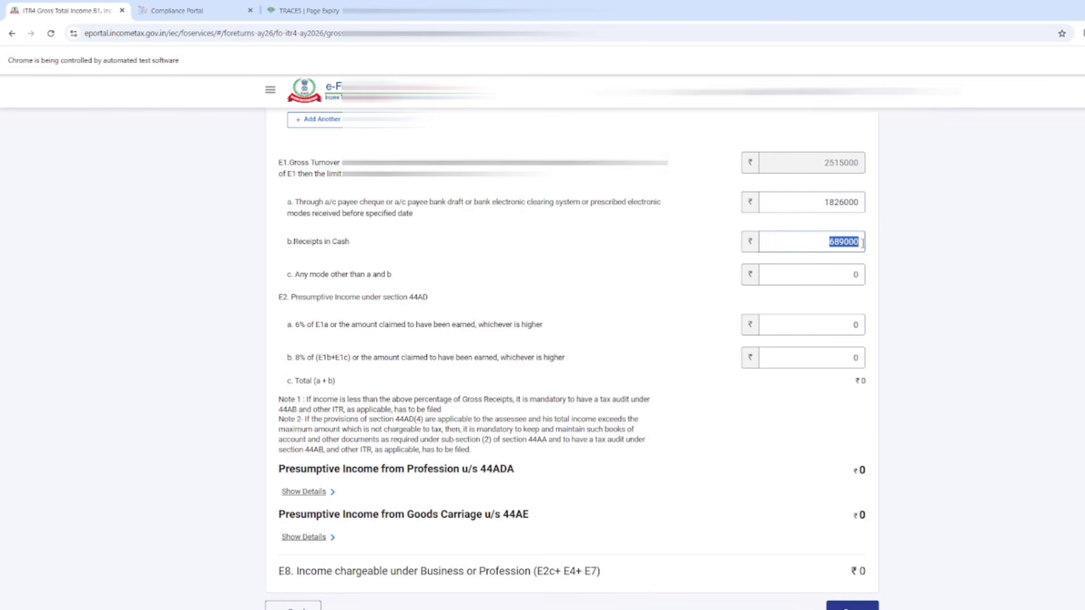
Set the 44AD presumptive income to 424000 for the 6% head and 268000 for the 8% head.
{"action": "scroll", "coordinate": [785, 399], "scroll_direction": "down", "scroll_amount": 1}
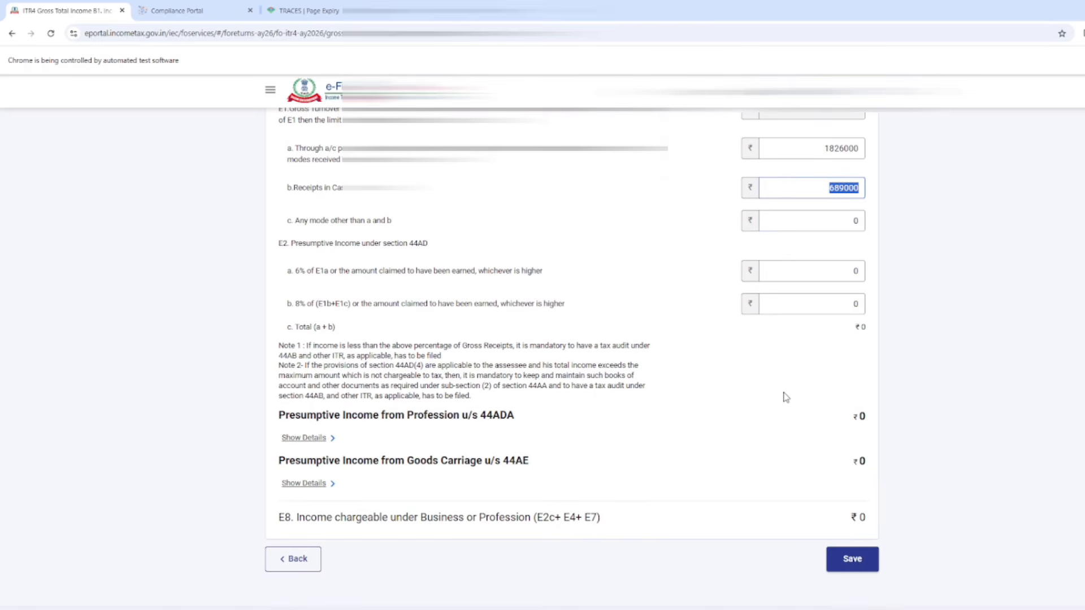
{"action": "left_click", "coordinate": [785, 398]}
{"action": "scroll", "coordinate": [808, 396], "scroll_direction": "up", "scroll_amount": 1}
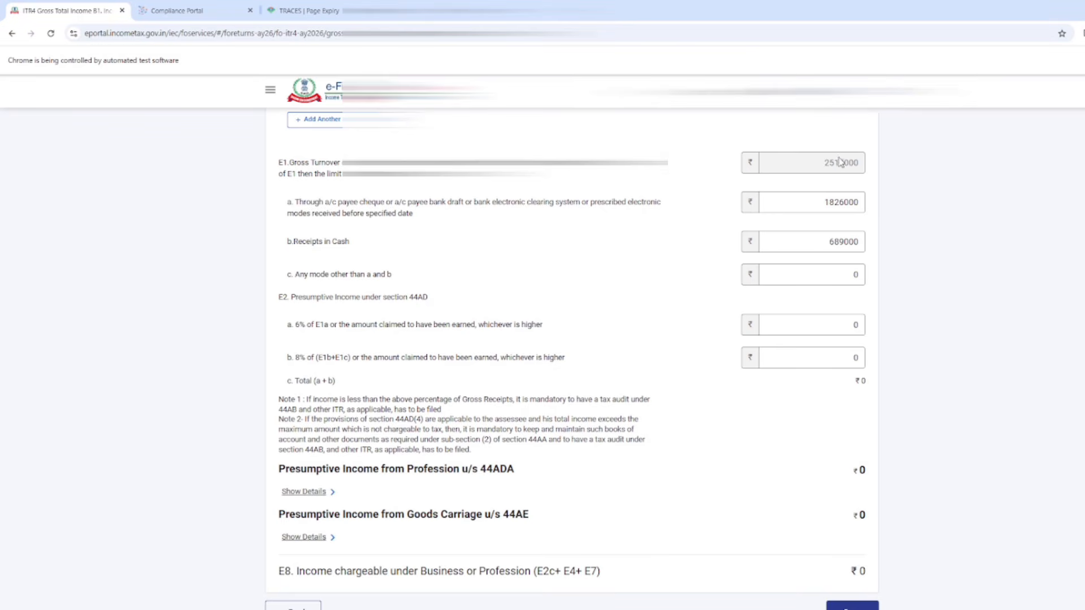
{"action": "left_click", "coordinate": [787, 209]}
{"action": "left_click_drag", "start_coordinate": [818, 206], "coordinate": [863, 204]}
{"action": "left_click_drag", "start_coordinate": [331, 327], "coordinate": [524, 333]}
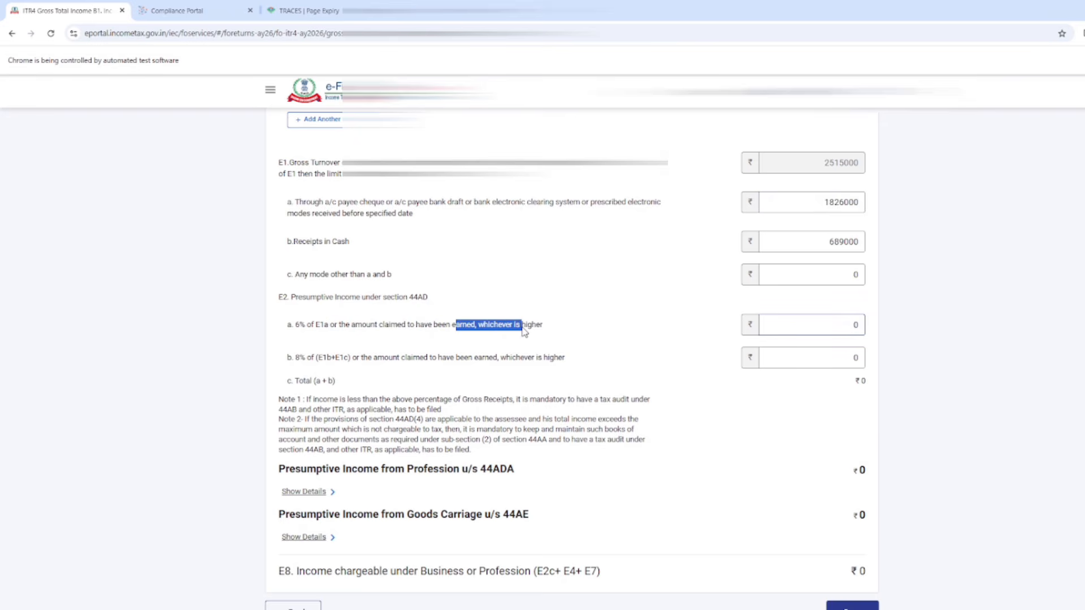
{"action": "double_click", "coordinate": [855, 325]}
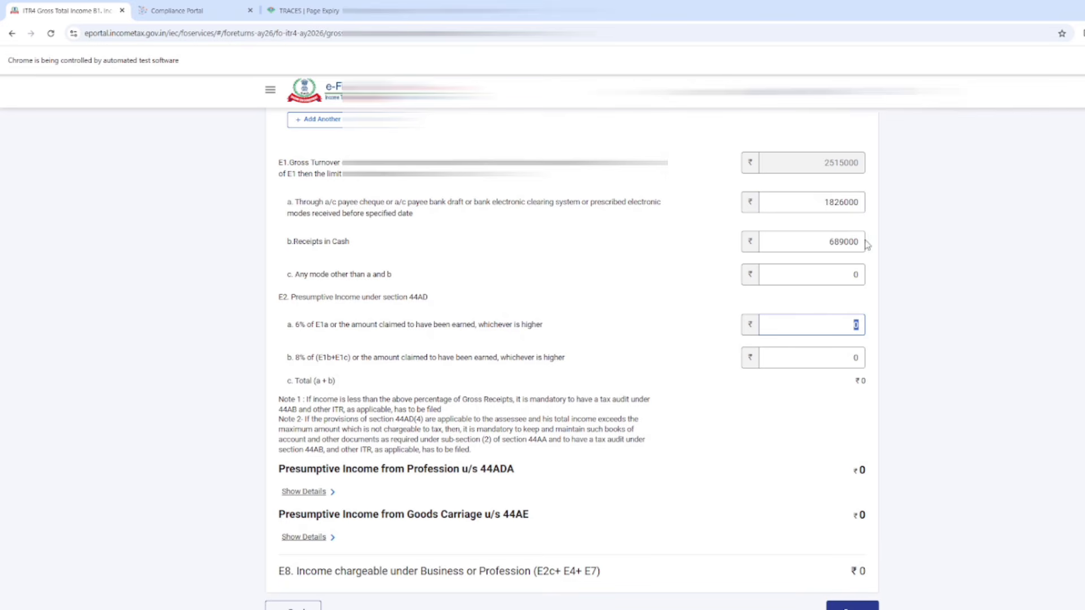
{"action": "left_click_drag", "start_coordinate": [844, 242], "coordinate": [853, 247]}
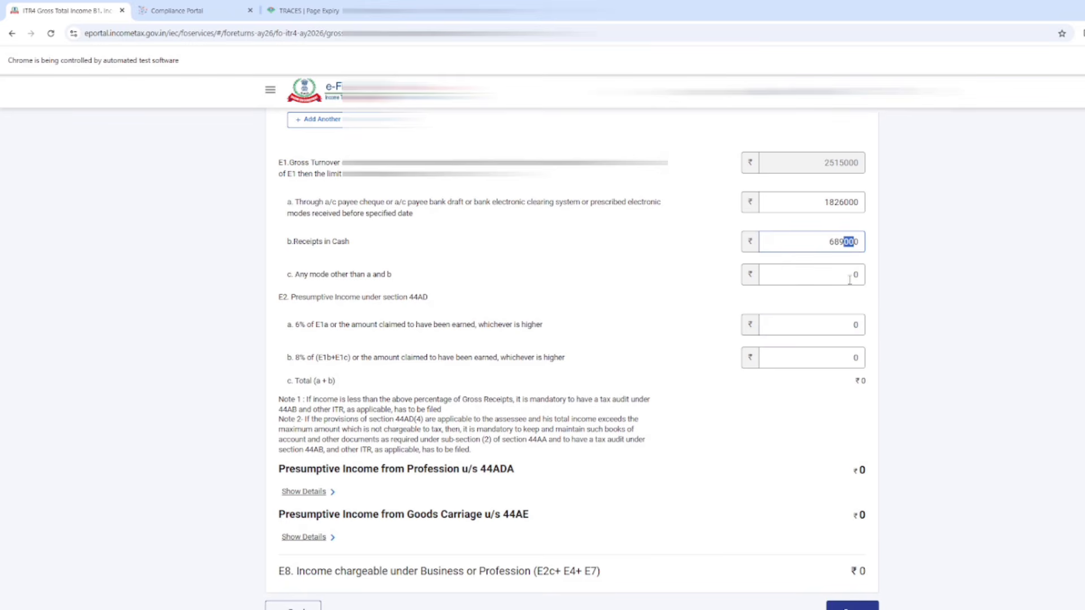
{"action": "left_click_drag", "start_coordinate": [853, 358], "coordinate": [861, 359]}
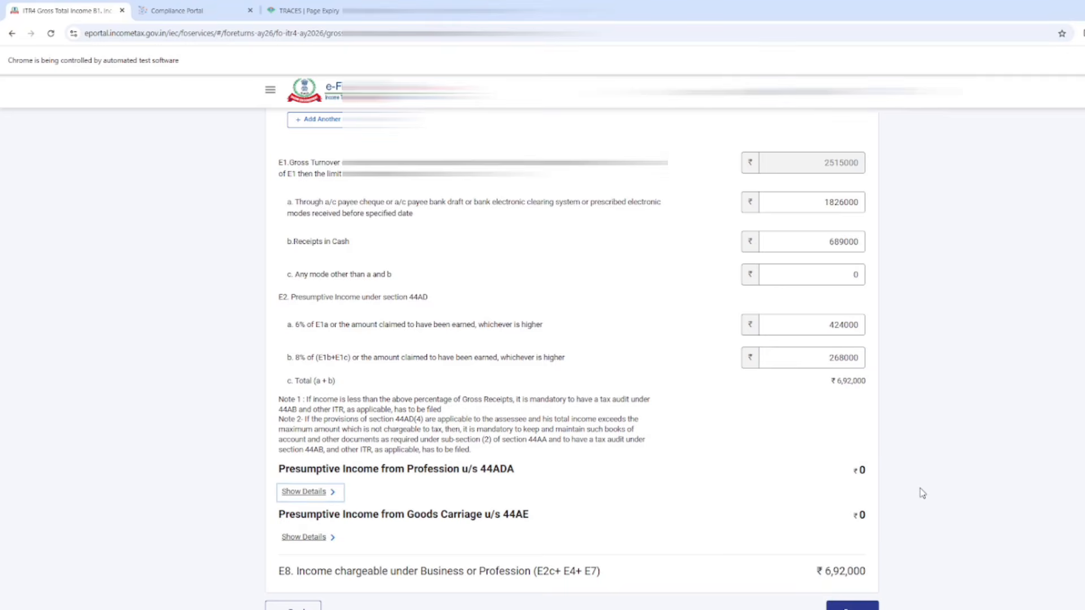
Under Presumptive Income from Profession u/s 44ADA, add and save an entry with its name, business code 16004-Architectural profession and description.
{"action": "scroll", "coordinate": [917, 491], "scroll_direction": "down", "scroll_amount": 2}
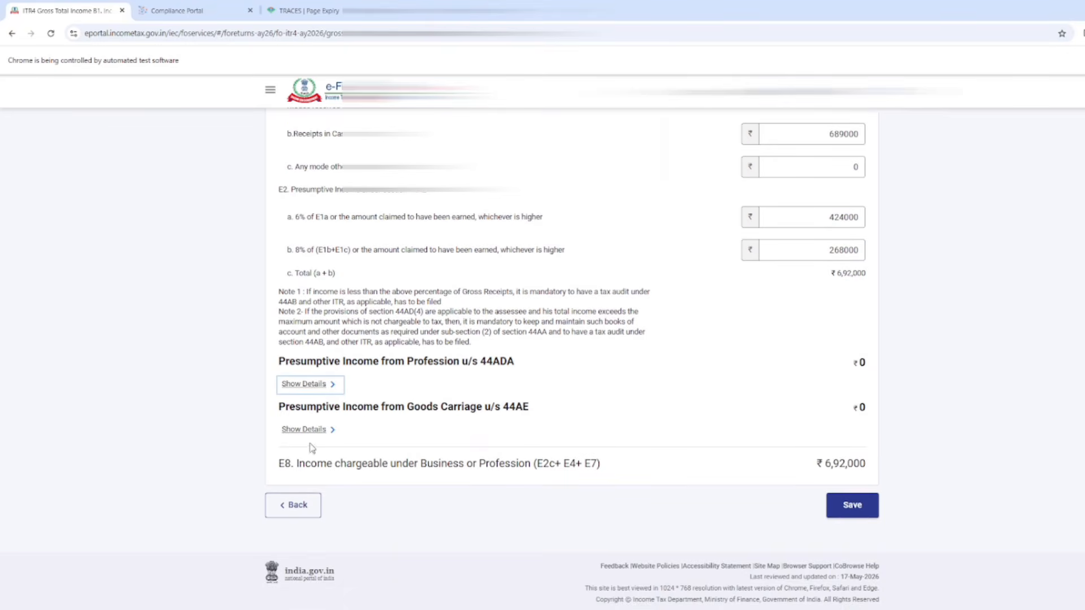
{"action": "left_click", "coordinate": [323, 386]}
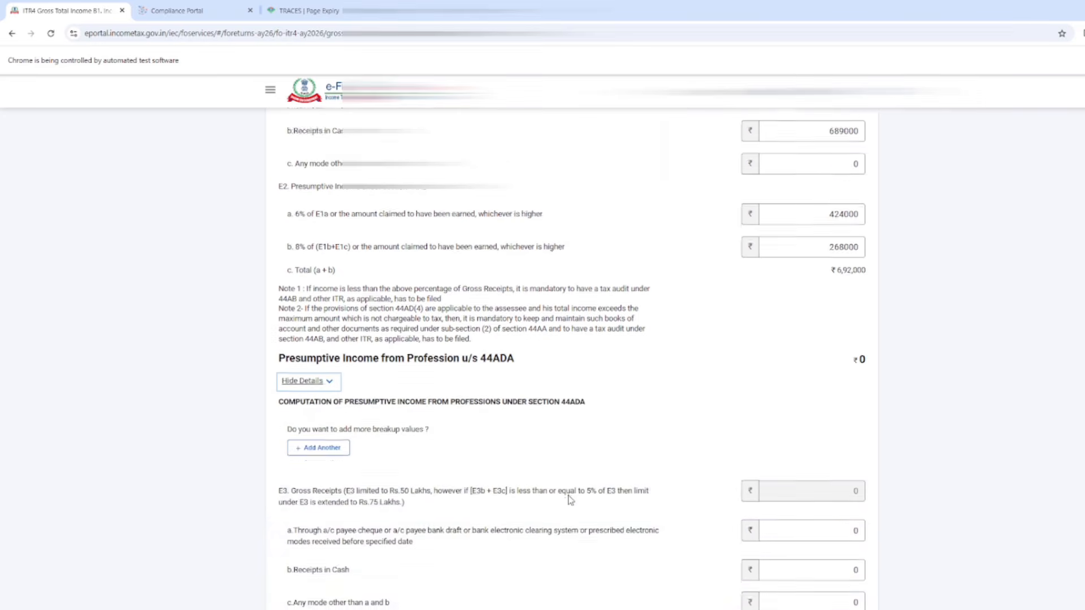
{"action": "scroll", "coordinate": [562, 499], "scroll_direction": "down", "scroll_amount": 4}
{"action": "left_click", "coordinate": [334, 235]}
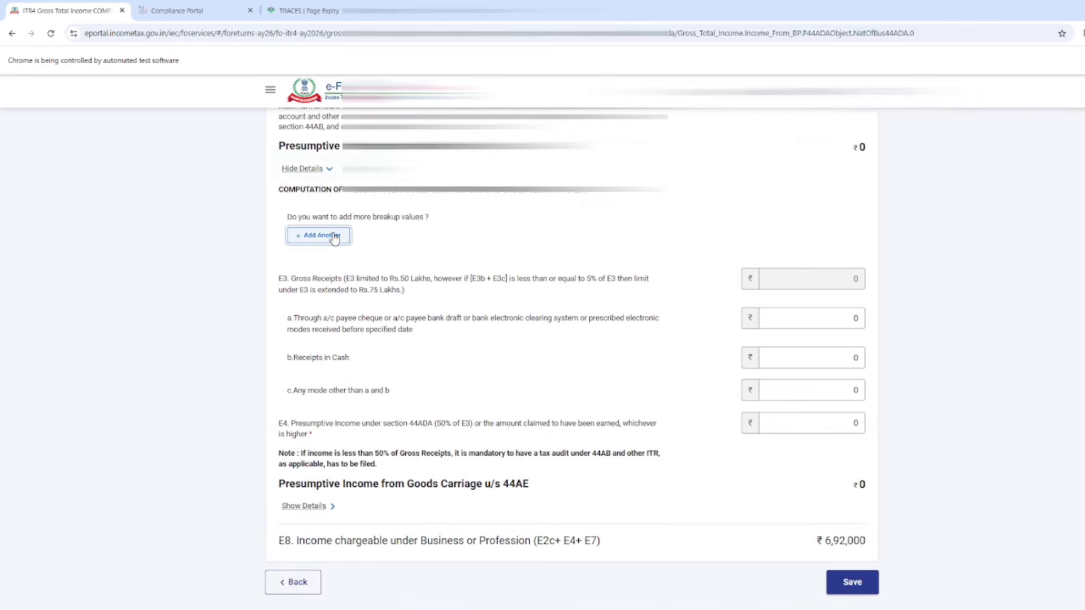
{"action": "left_click", "coordinate": [336, 288]}
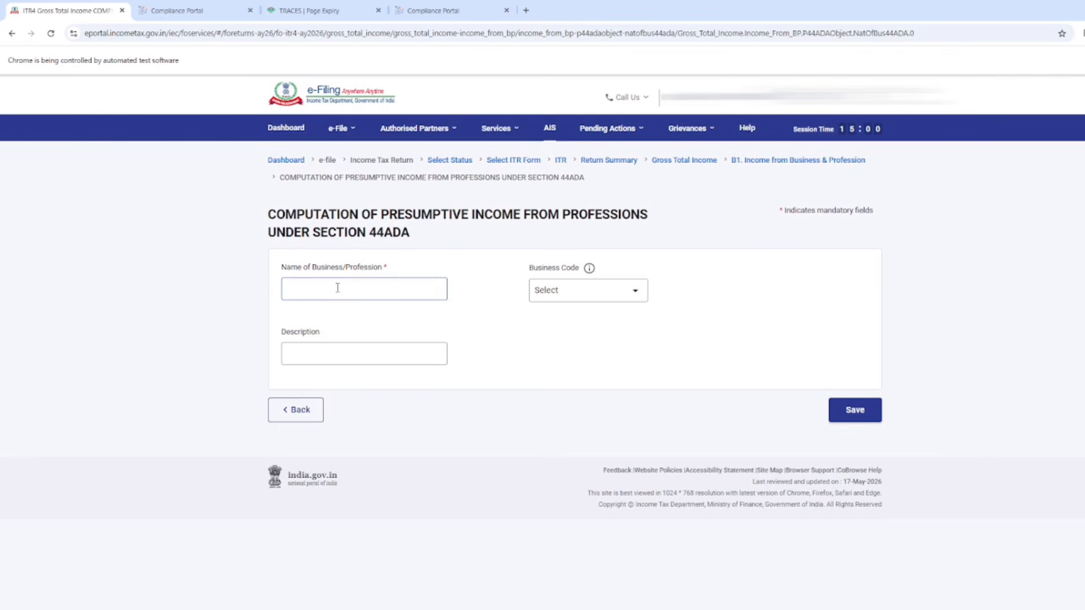
{"action": "left_click", "coordinate": [600, 297]}
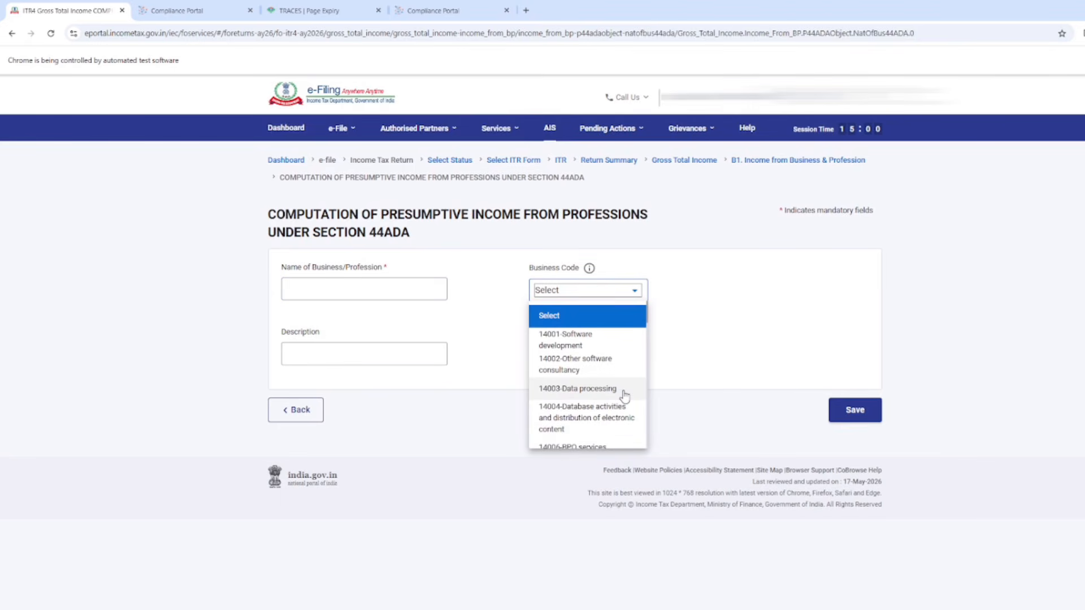
{"action": "scroll", "coordinate": [624, 396], "scroll_direction": "down", "scroll_amount": 3}
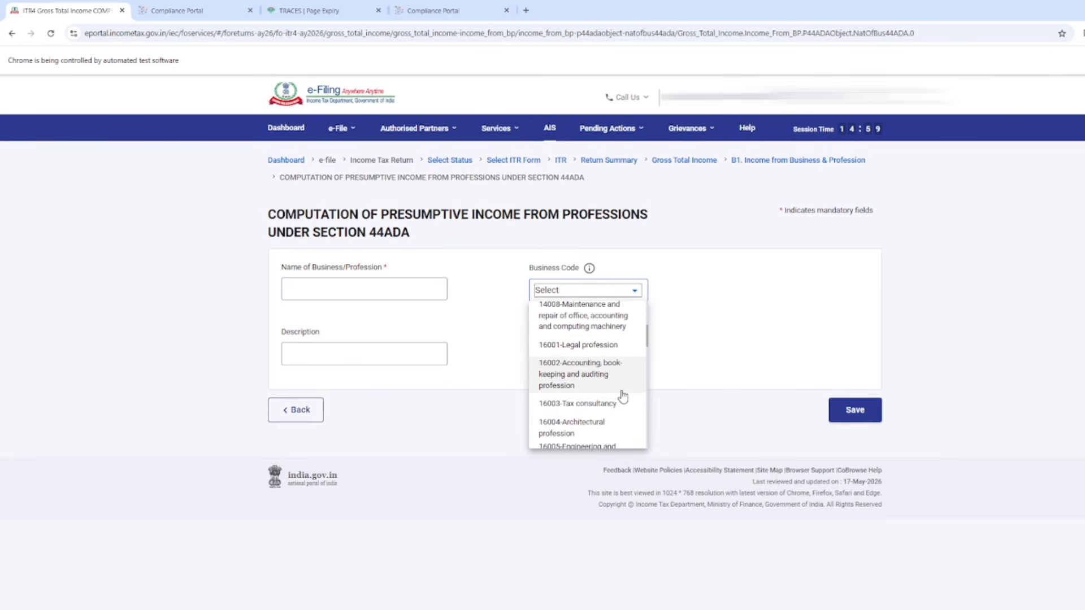
{"action": "scroll", "coordinate": [623, 397], "scroll_direction": "down", "scroll_amount": 3}
{"action": "scroll", "coordinate": [616, 398], "scroll_direction": "up", "scroll_amount": 1}
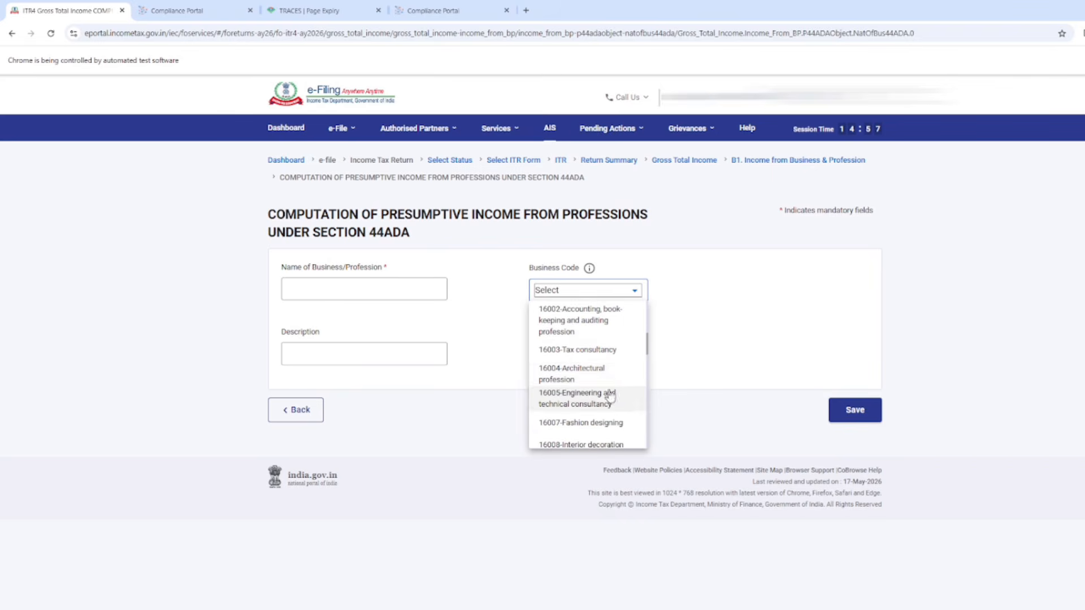
{"action": "left_click", "coordinate": [593, 372]}
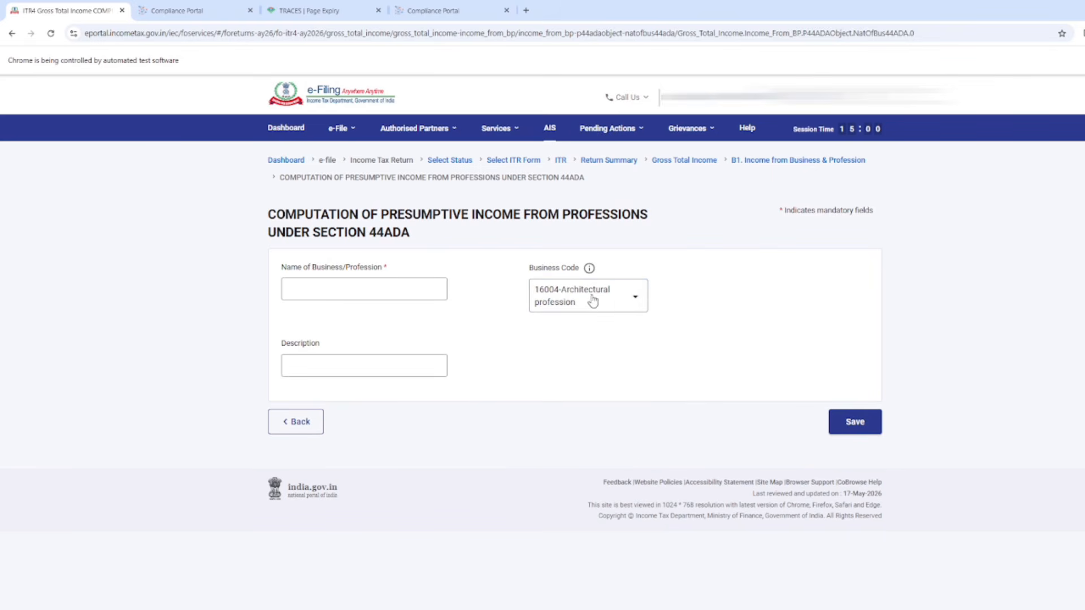
{"action": "left_click", "coordinate": [395, 288]}
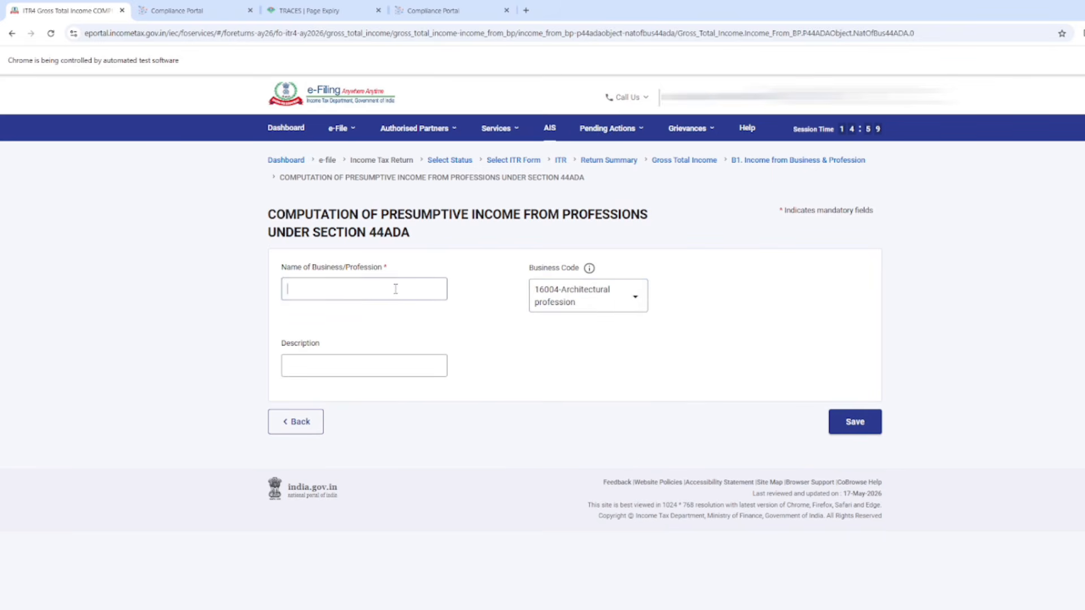
{"action": "left_click", "coordinate": [379, 369]}
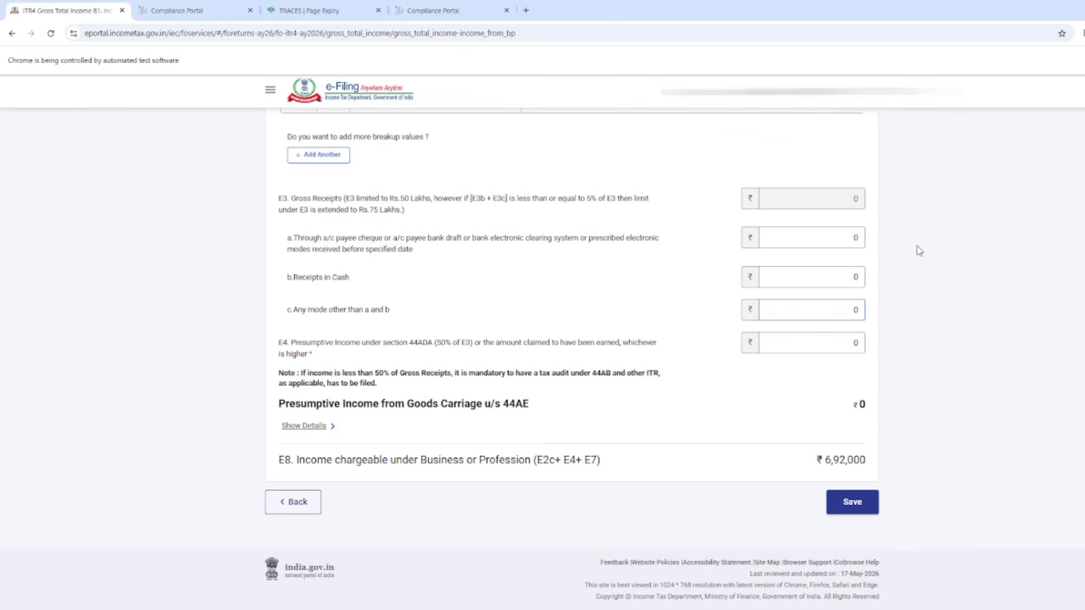
Enter 44ADA receipts of 438000 through cheque, bank or electronic modes and set the E4 presumptive income to 242000.
{"action": "left_click", "coordinate": [782, 283]}
{"action": "left_click_drag", "start_coordinate": [834, 238], "coordinate": [861, 239]}
{"action": "type", "text": "438000"}
{"action": "key", "text": "Tab"}
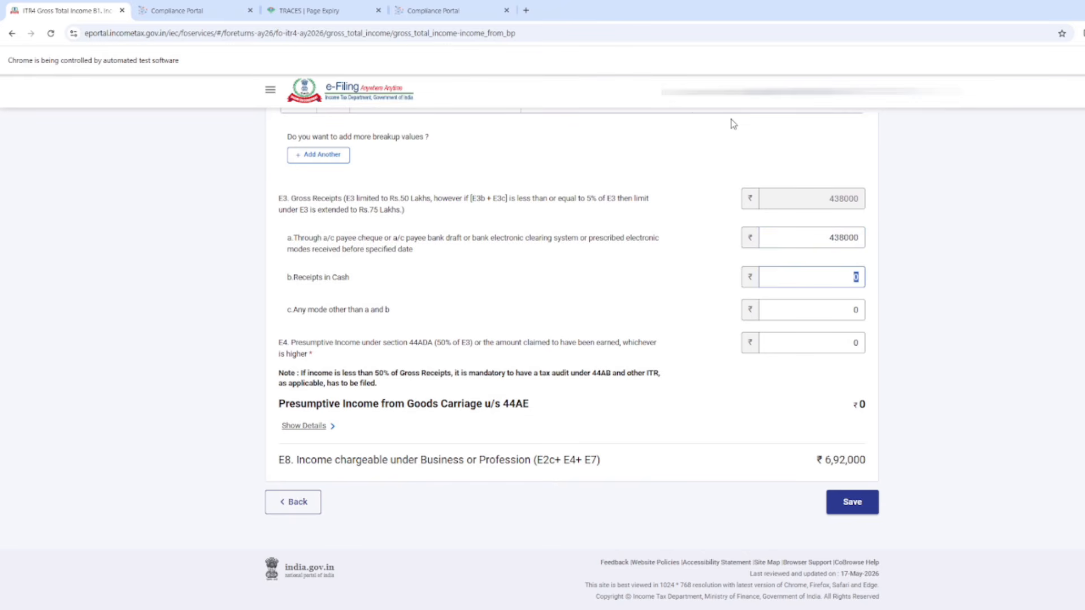
{"action": "left_click_drag", "start_coordinate": [350, 343], "coordinate": [519, 340]}
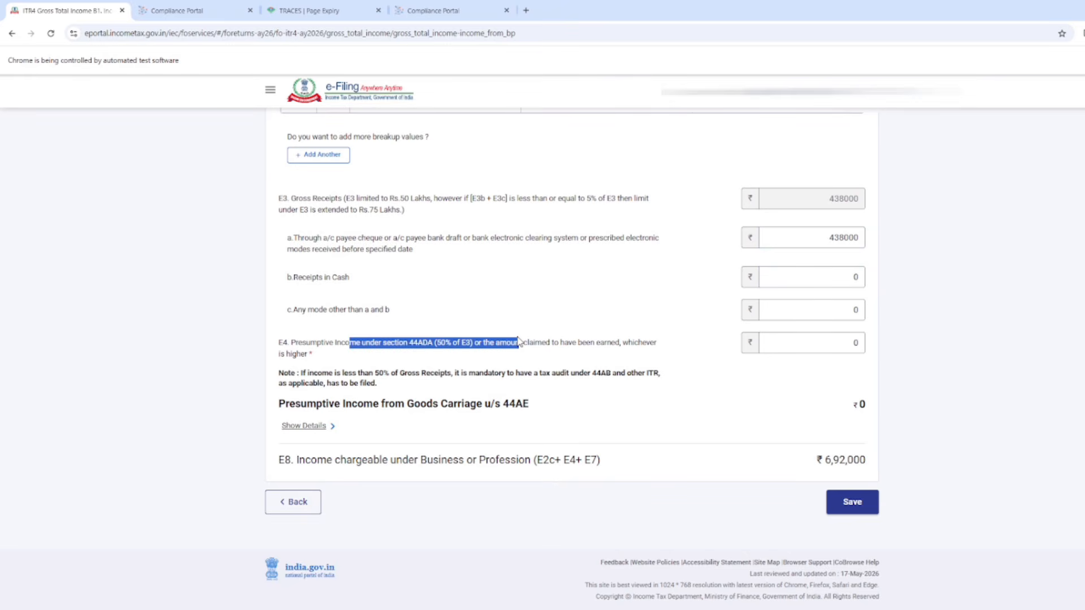
{"action": "left_click", "coordinate": [850, 345]}
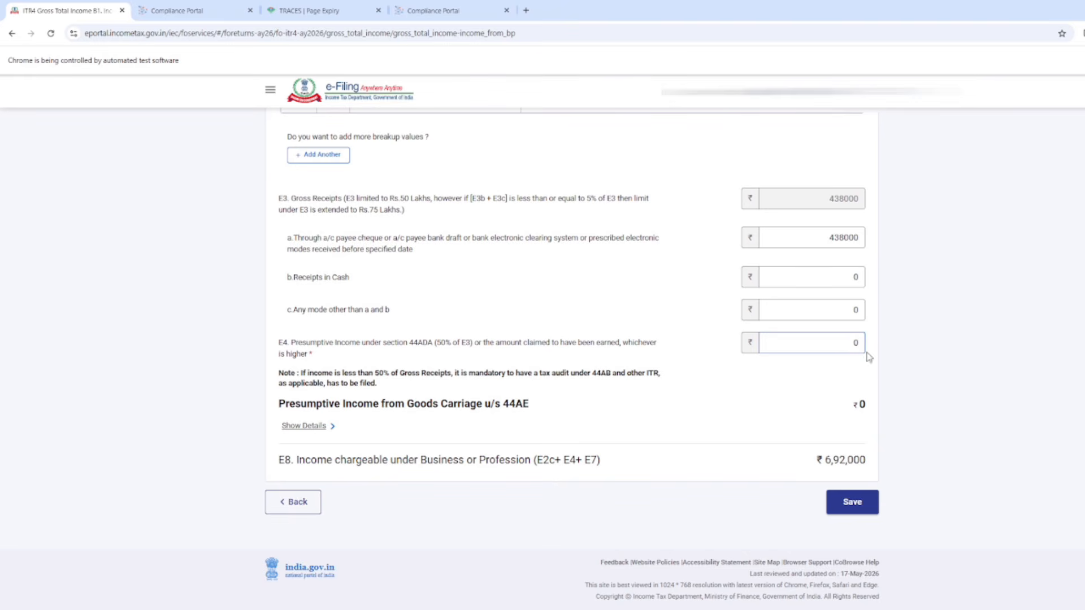
{"action": "left_click", "coordinate": [962, 389]}
Open the 44AE goods carriage details, look through the business codes of a new entry and go back without saving it.
{"action": "left_click", "coordinate": [302, 428]}
{"action": "scroll", "coordinate": [405, 555], "scroll_direction": "down", "scroll_amount": 3}
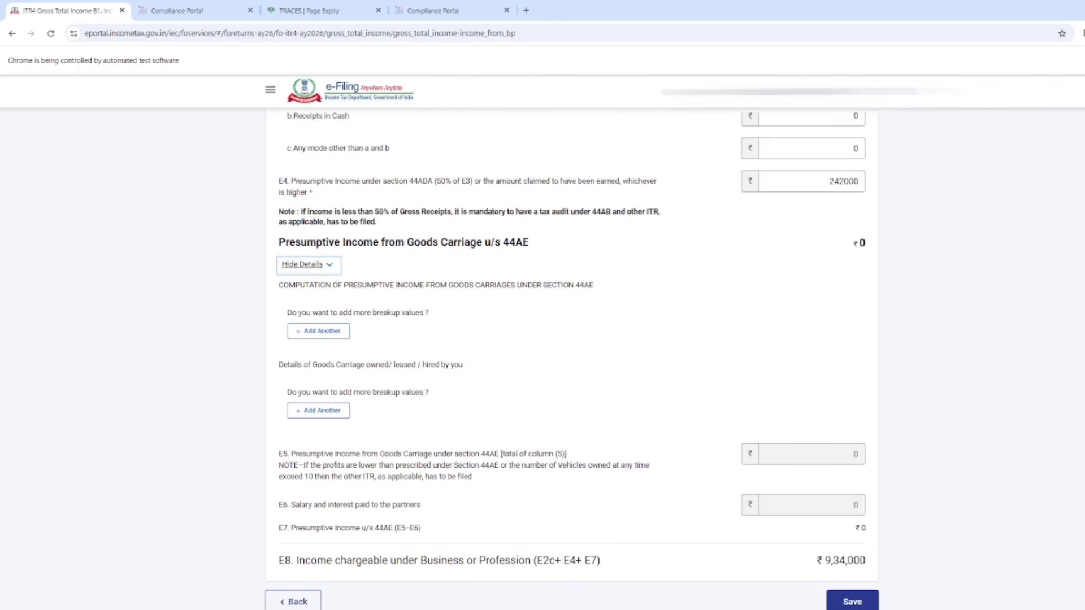
{"action": "scroll", "coordinate": [910, 537], "scroll_direction": "down", "scroll_amount": 1}
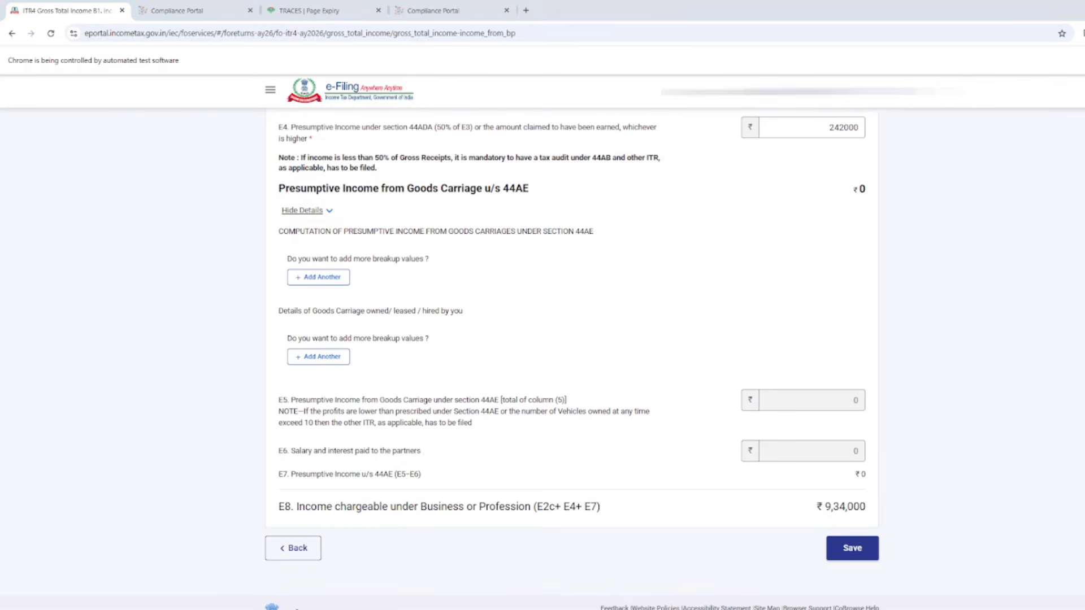
{"action": "left_click", "coordinate": [333, 278]}
{"action": "left_click", "coordinate": [602, 291]}
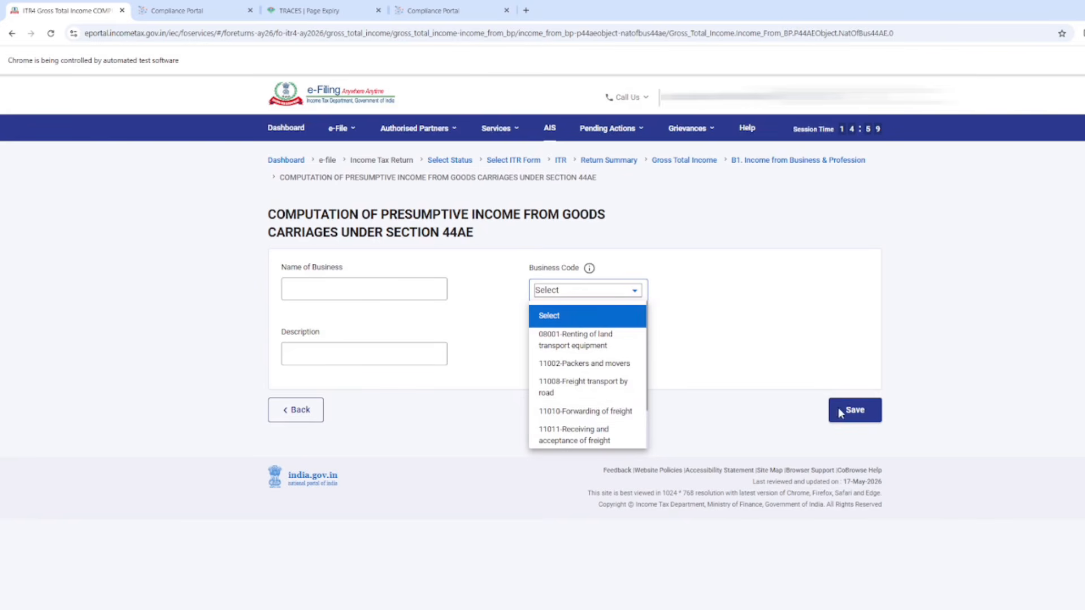
{"action": "scroll", "coordinate": [598, 366], "scroll_direction": "down", "scroll_amount": 1}
{"action": "scroll", "coordinate": [599, 368], "scroll_direction": "up", "scroll_amount": 2}
{"action": "left_click", "coordinate": [299, 409]}
{"action": "left_click", "coordinate": [299, 409]}
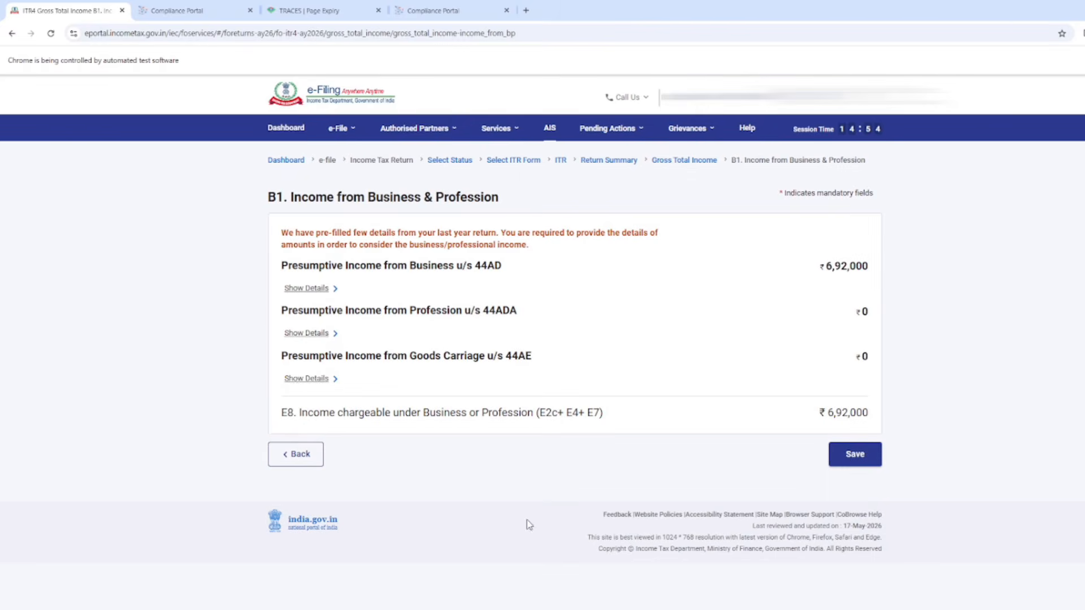
Under Presumptive Income from Goods Carriage u/s 44AE, add and save a business entry named Transport with code 11008-Freight transport by road.
{"action": "left_click", "coordinate": [312, 380]}
{"action": "scroll", "coordinate": [435, 477], "scroll_direction": "down", "scroll_amount": 3}
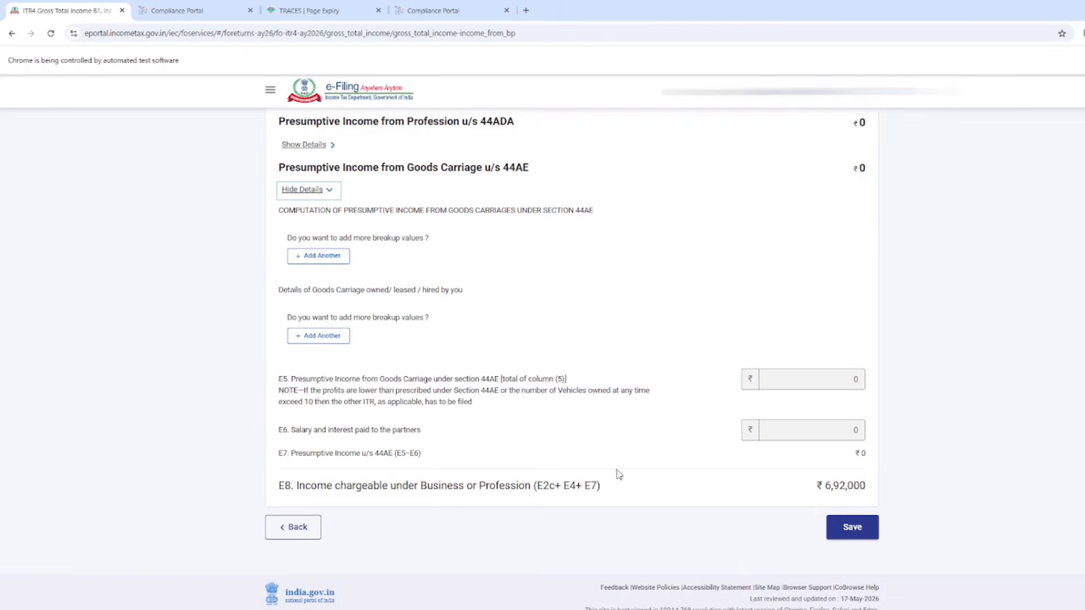
{"action": "left_click", "coordinate": [321, 256]}
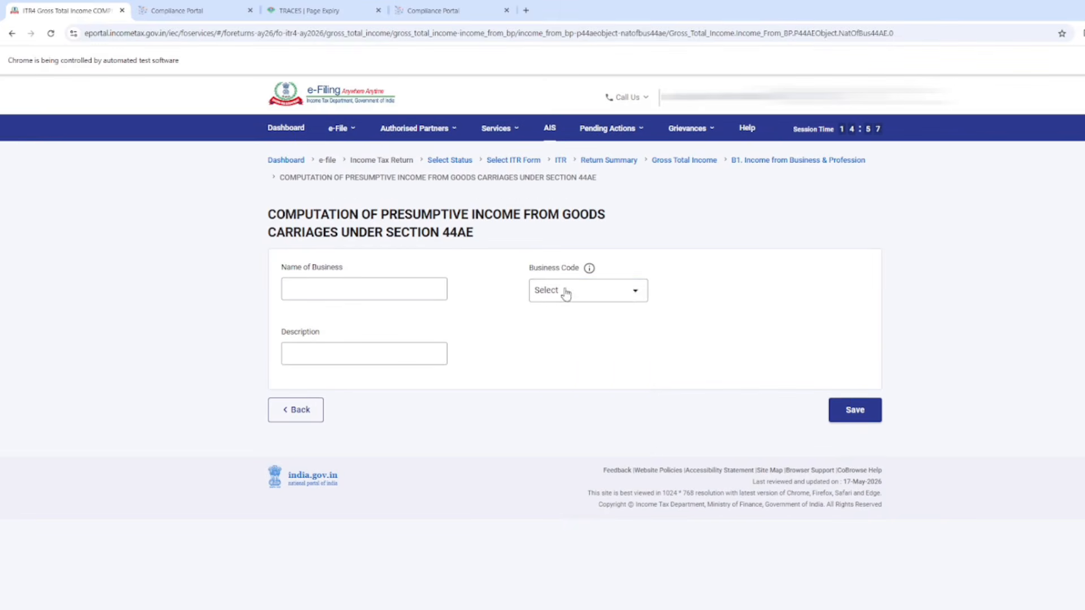
{"action": "left_click", "coordinate": [566, 294]}
{"action": "left_click", "coordinate": [567, 390]}
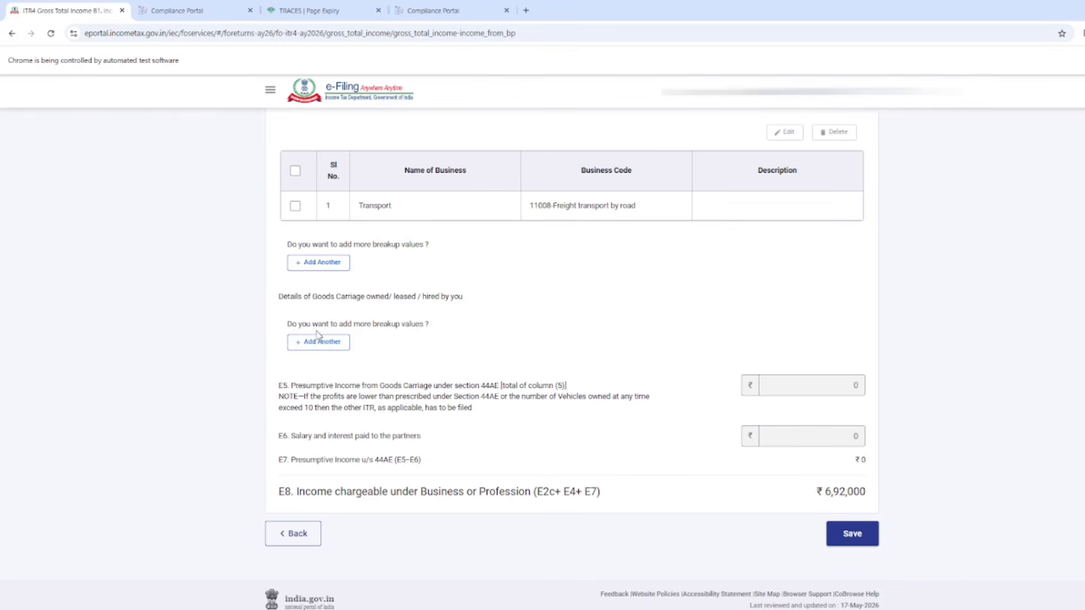
Open a new goods carriage details entry, look through its registration, ownership, tonnage and months fields, and go back without saving.
{"action": "left_click", "coordinate": [332, 346]}
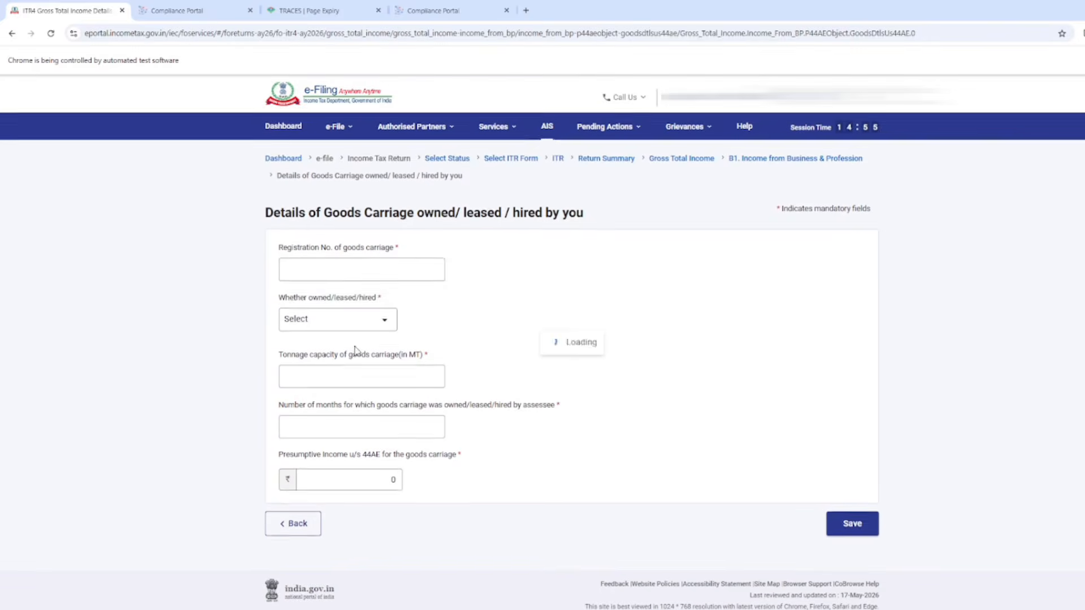
{"action": "left_click", "coordinate": [332, 263]}
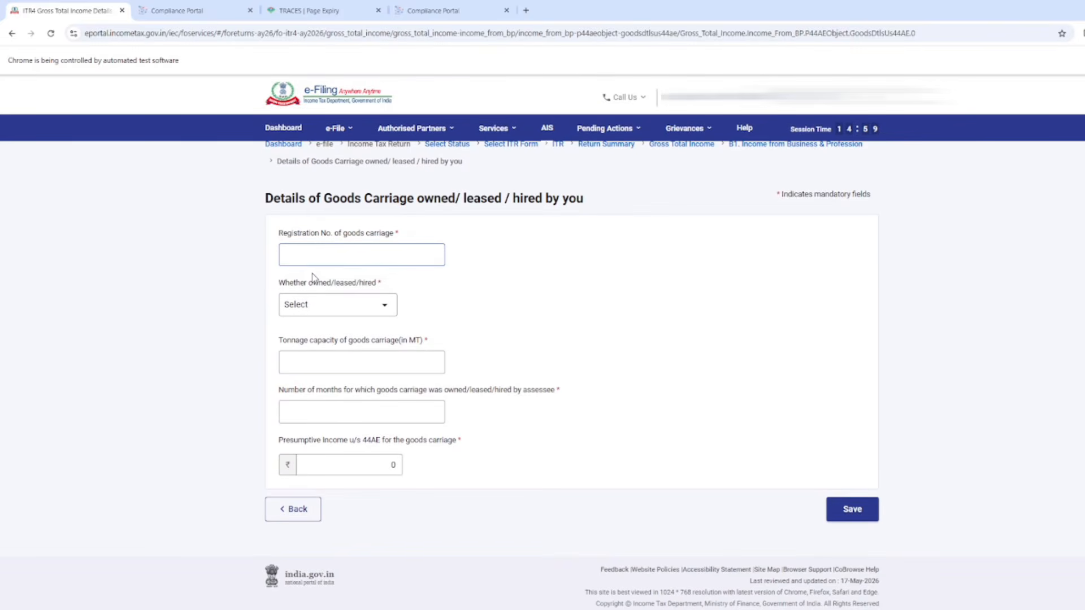
{"action": "left_click", "coordinate": [355, 314]}
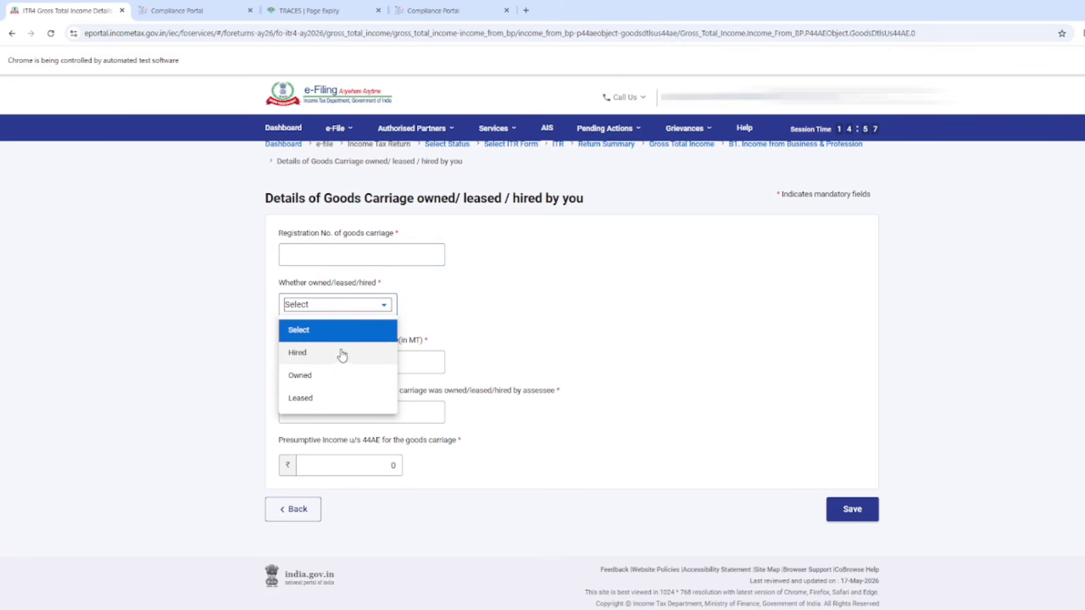
{"action": "left_click", "coordinate": [512, 325]}
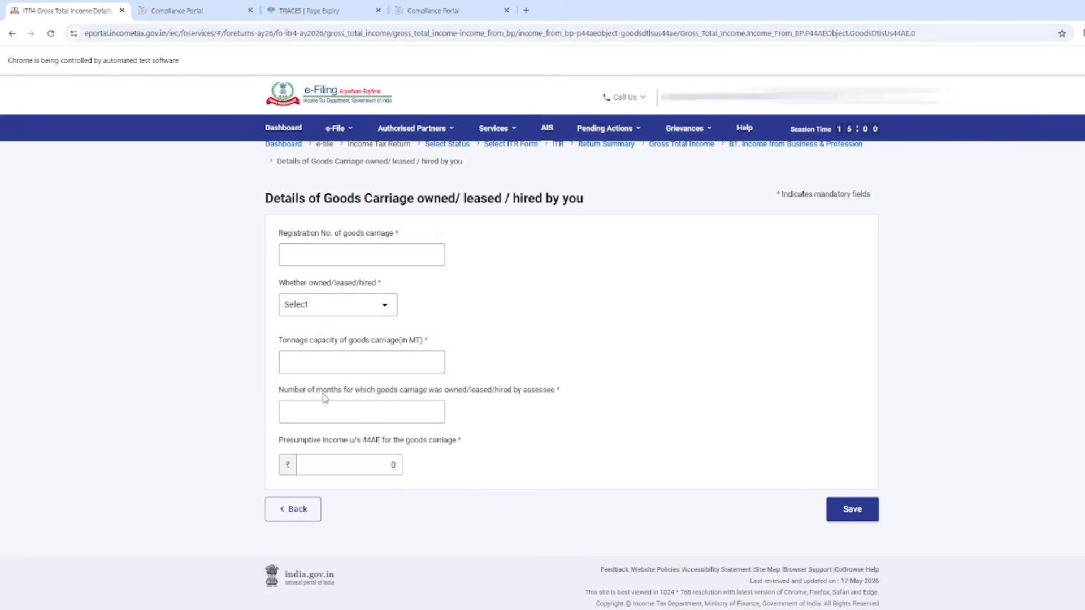
{"action": "left_click", "coordinate": [328, 414]}
{"action": "left_click", "coordinate": [686, 446]}
{"action": "left_click", "coordinate": [417, 405]}
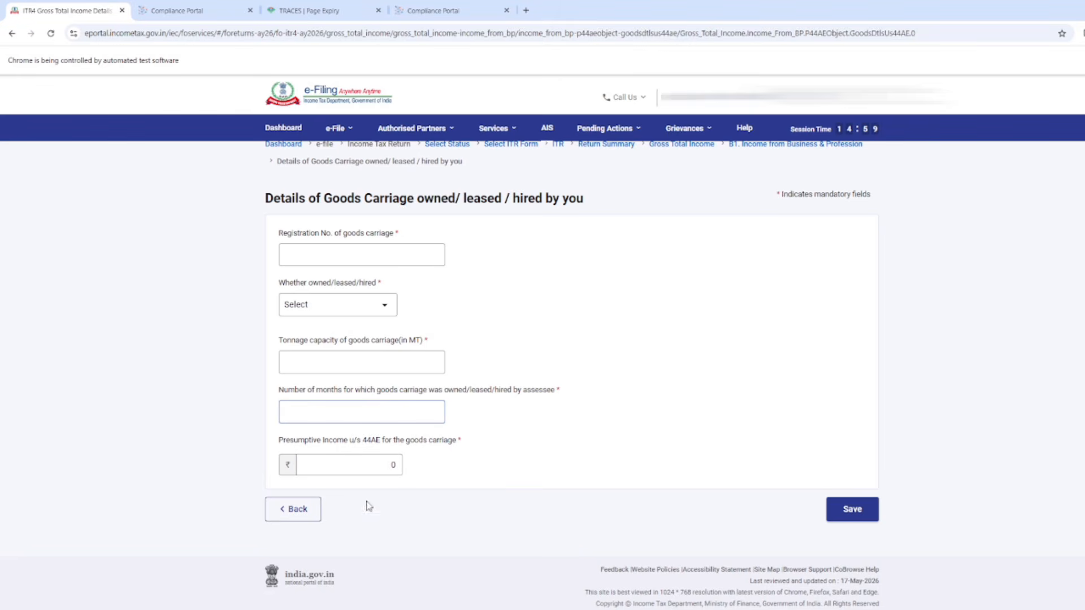
{"action": "left_click", "coordinate": [309, 515]}
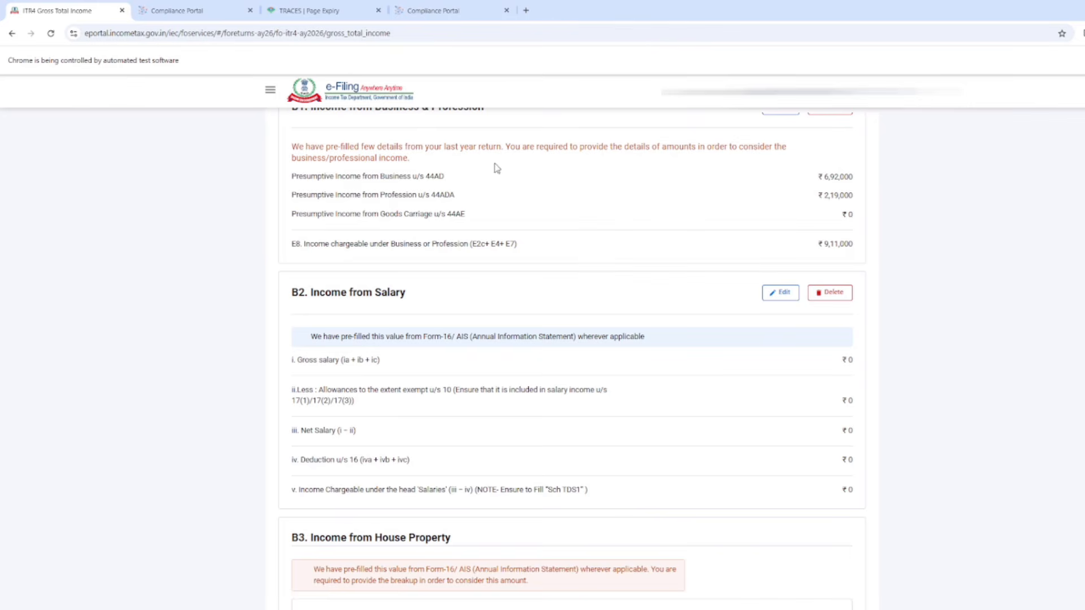
Open B2 Income from Salary for editing and review its gross salary, exempt allowances and section 16 deduction fields.
{"action": "scroll", "coordinate": [612, 358], "scroll_direction": "down", "scroll_amount": 2}
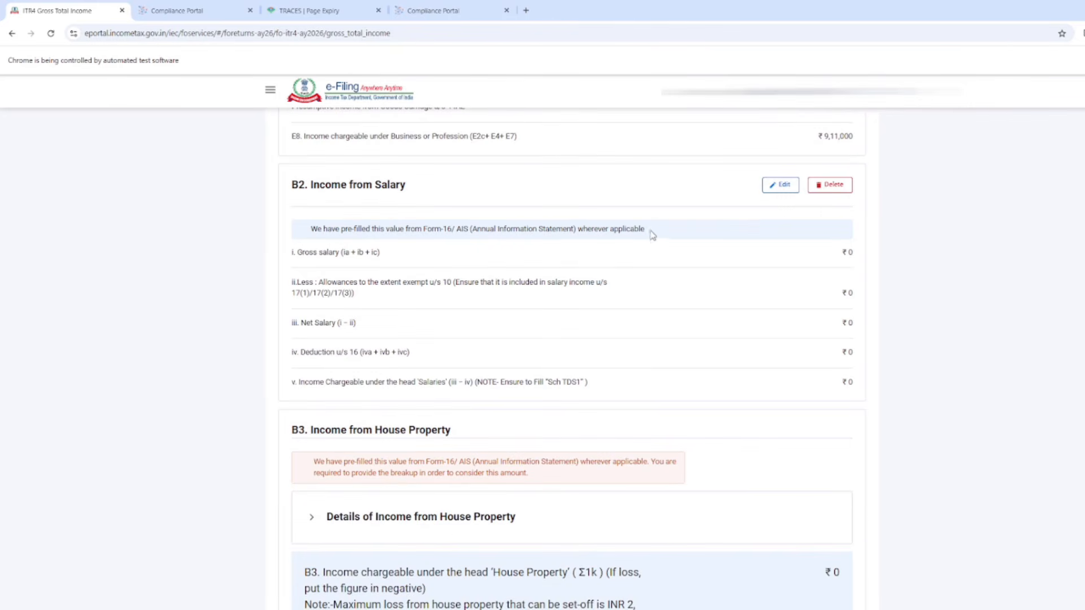
{"action": "left_click", "coordinate": [780, 186]}
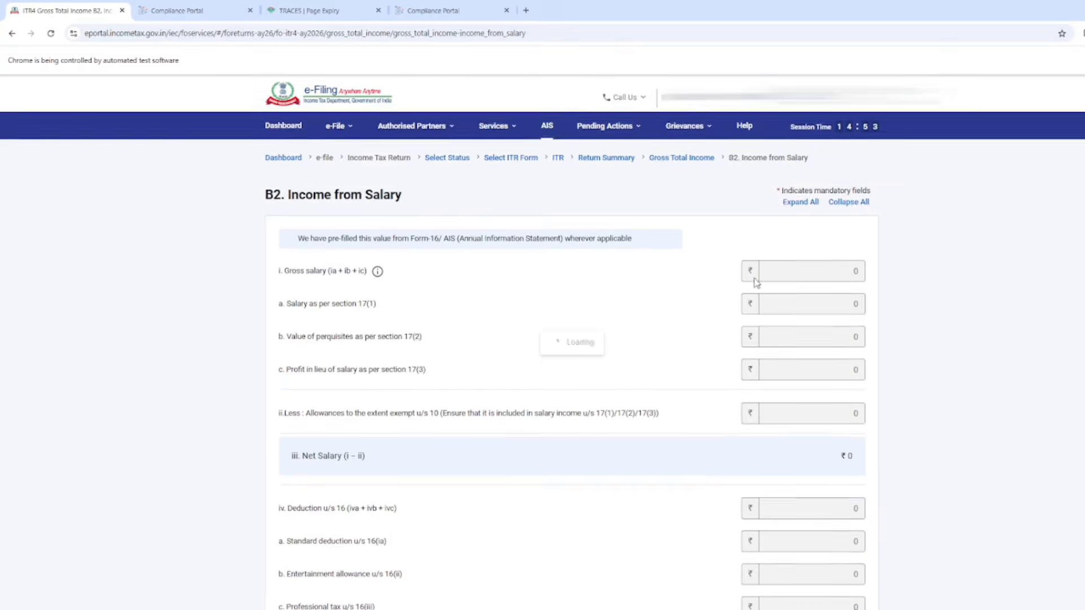
{"action": "scroll", "coordinate": [699, 383], "scroll_direction": "down", "scroll_amount": 3}
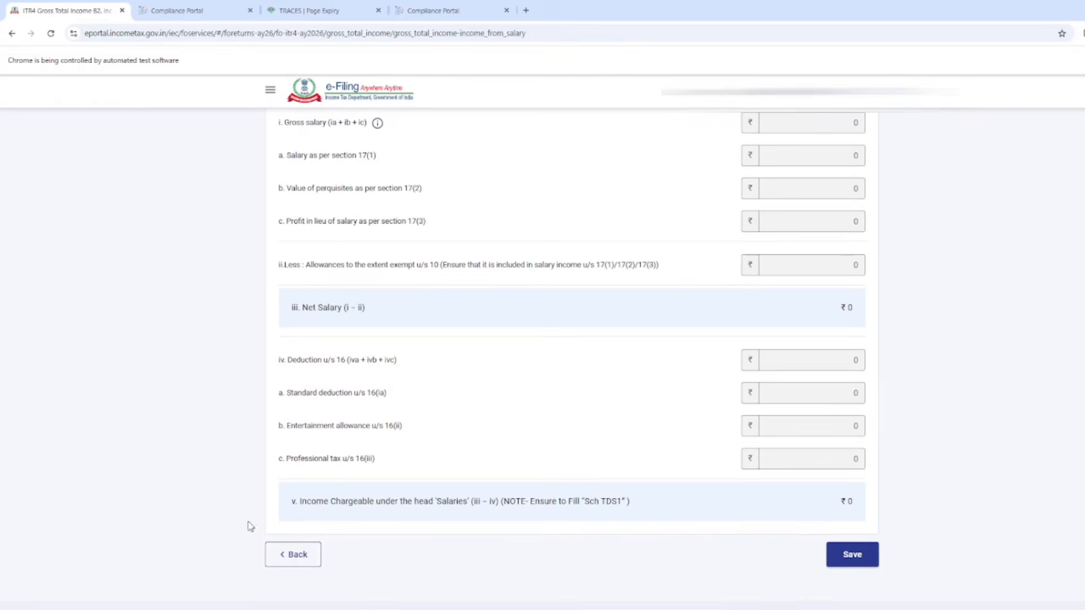
{"action": "scroll", "coordinate": [572, 360], "scroll_direction": "up", "scroll_amount": 3}
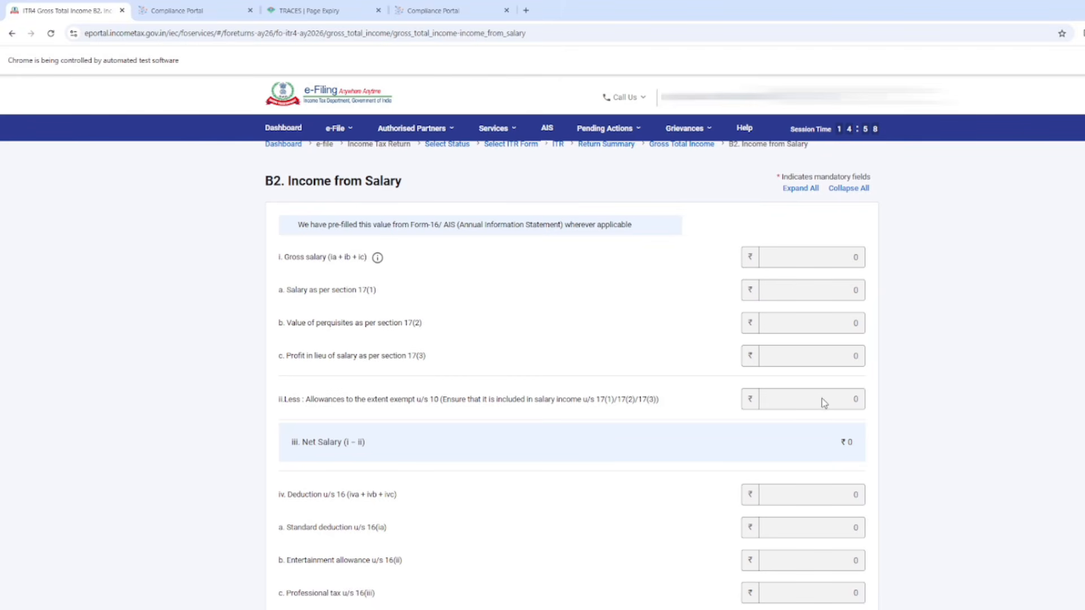
{"action": "scroll", "coordinate": [821, 394], "scroll_direction": "down", "scroll_amount": 2}
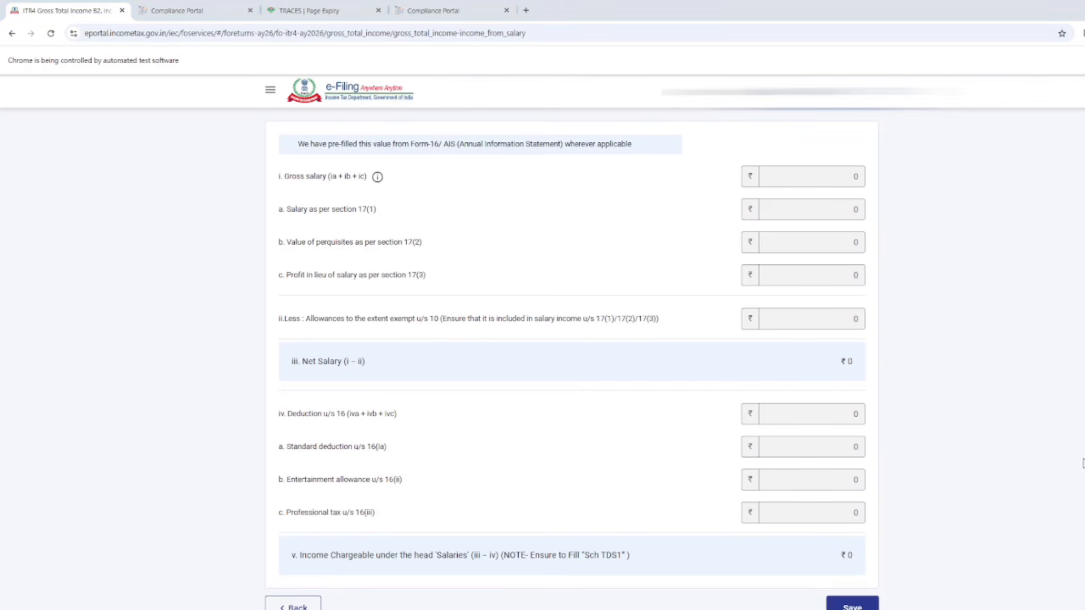
{"action": "scroll", "coordinate": [571, 339], "scroll_direction": "down", "scroll_amount": 1}
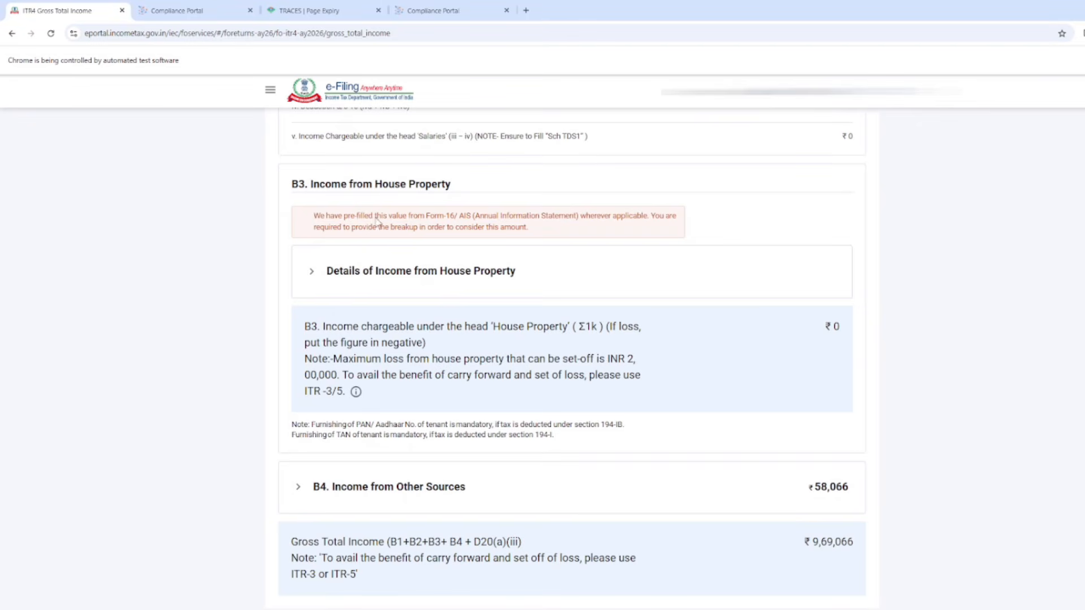
Start a new house property entry, set the owner to Self and mark the property as not co-owned.
{"action": "left_click", "coordinate": [487, 297]}
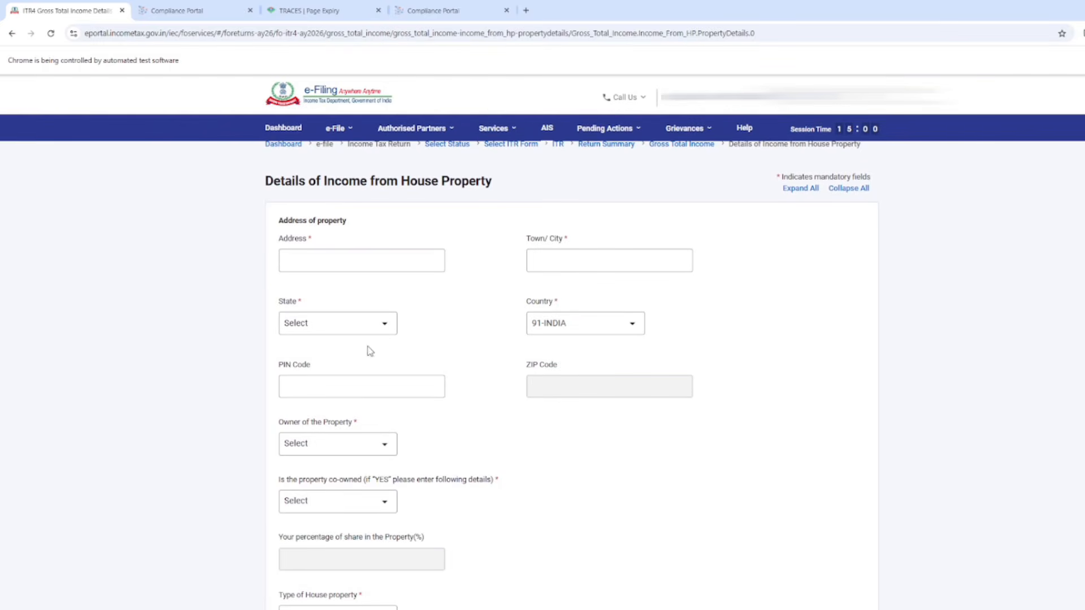
{"action": "scroll", "coordinate": [443, 338], "scroll_direction": "down", "scroll_amount": 2}
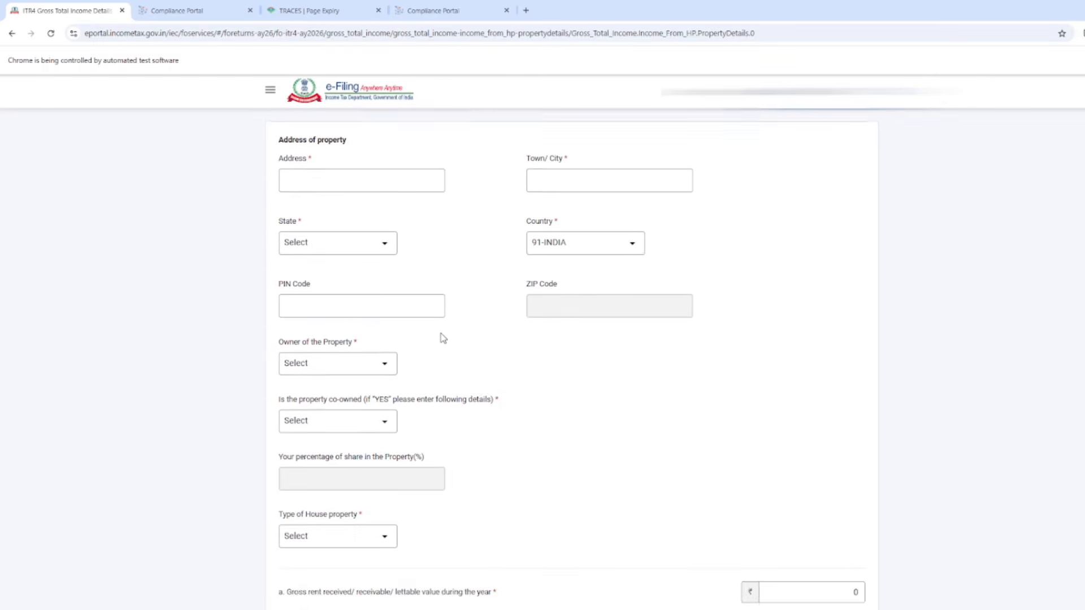
{"action": "left_click", "coordinate": [364, 367]}
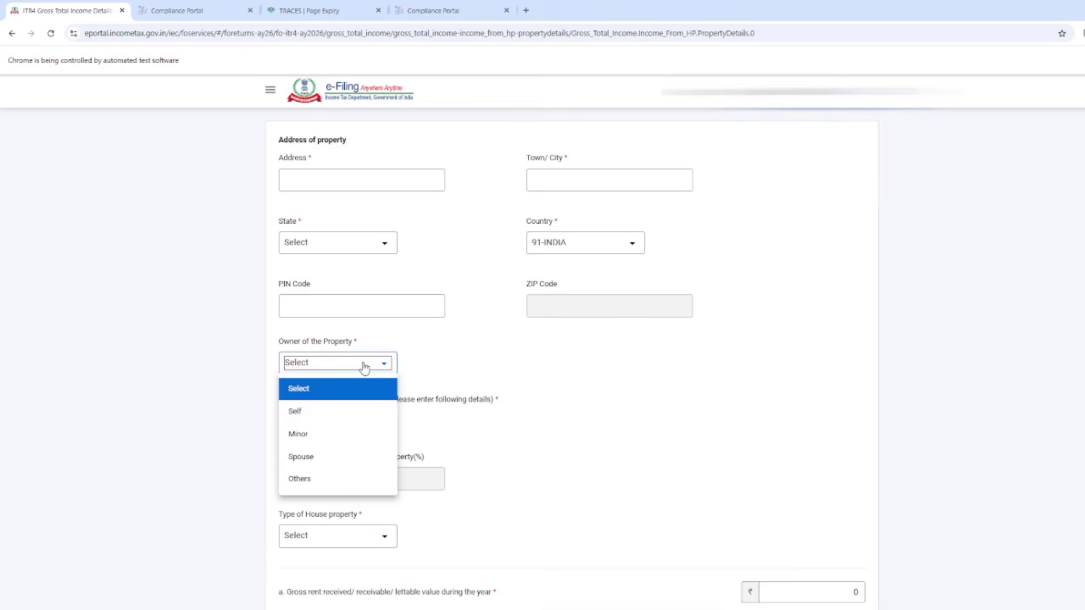
{"action": "left_click", "coordinate": [337, 414]}
{"action": "left_click", "coordinate": [358, 423]}
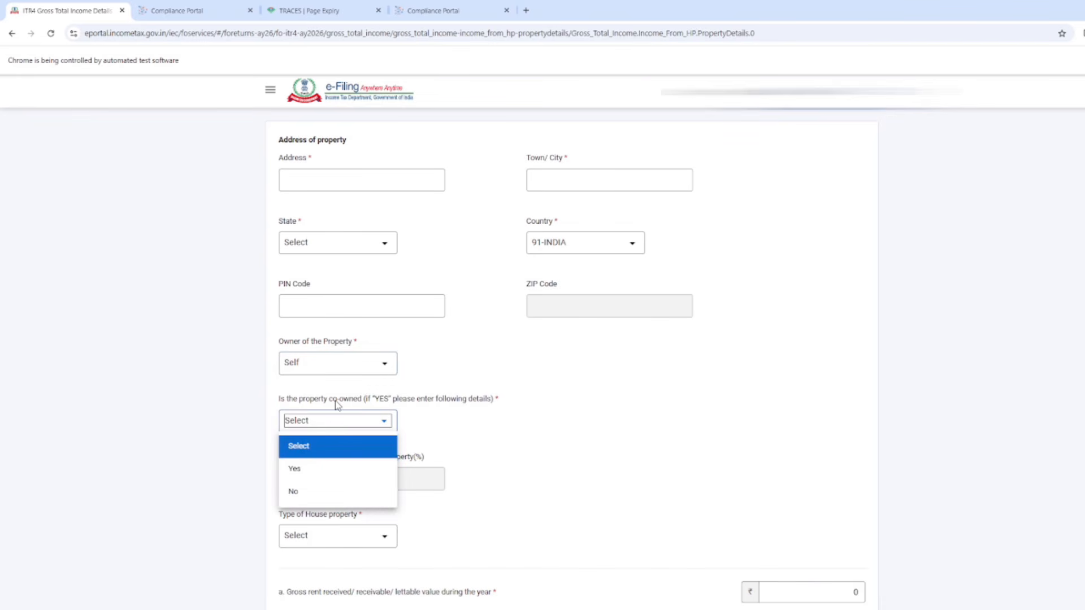
{"action": "left_click", "coordinate": [331, 468]}
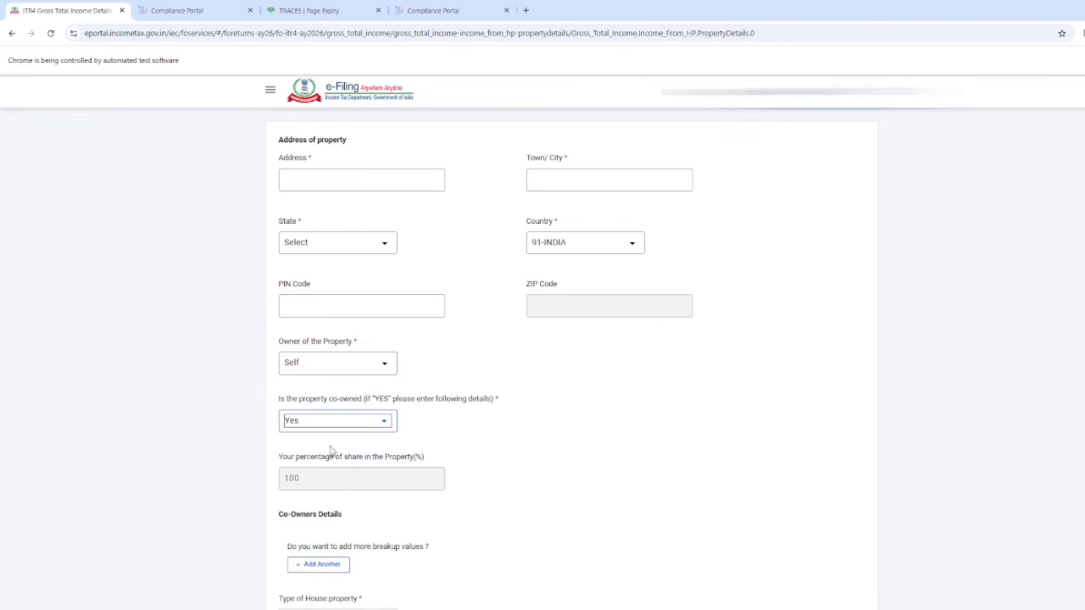
{"action": "left_click", "coordinate": [347, 423]}
{"action": "left_click", "coordinate": [337, 489]}
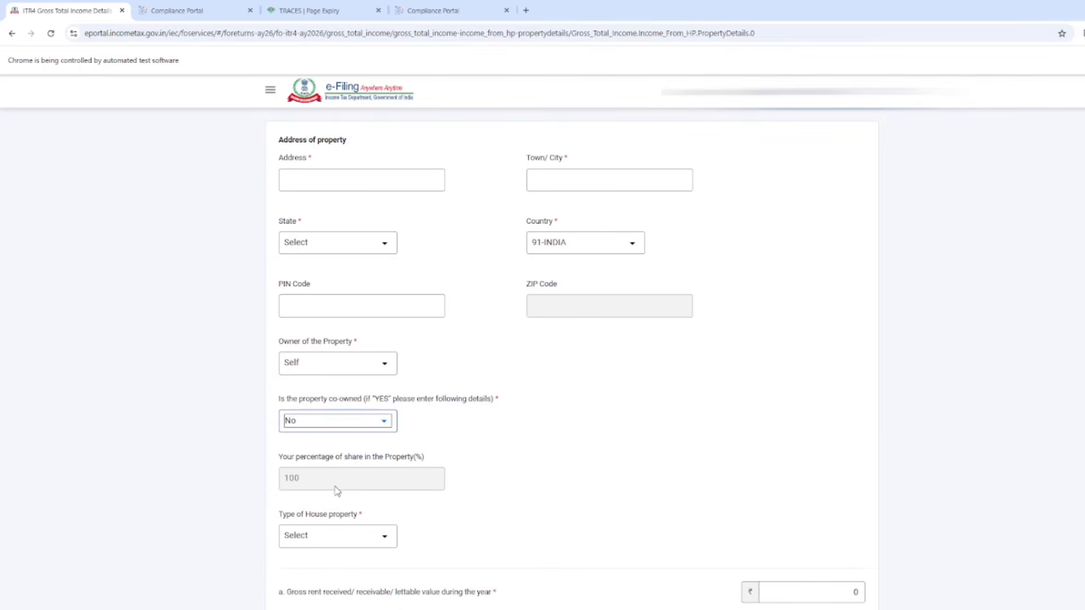
Set the type of house property to Let Out after trying Self Occupied.
{"action": "scroll", "coordinate": [506, 494], "scroll_direction": "down", "scroll_amount": 2}
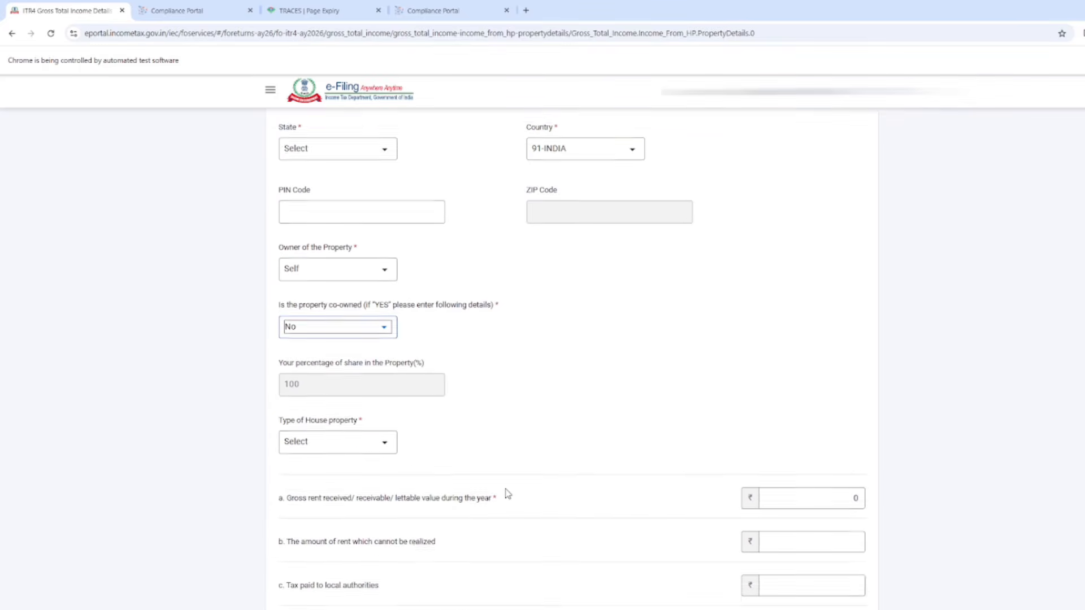
{"action": "left_click", "coordinate": [343, 436]}
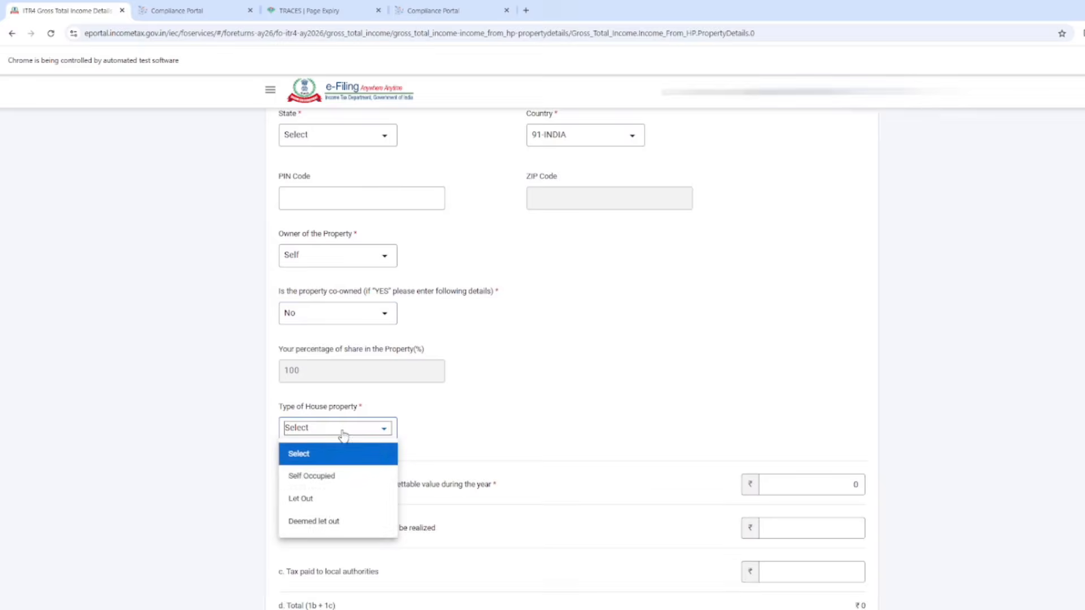
{"action": "left_click", "coordinate": [344, 480]}
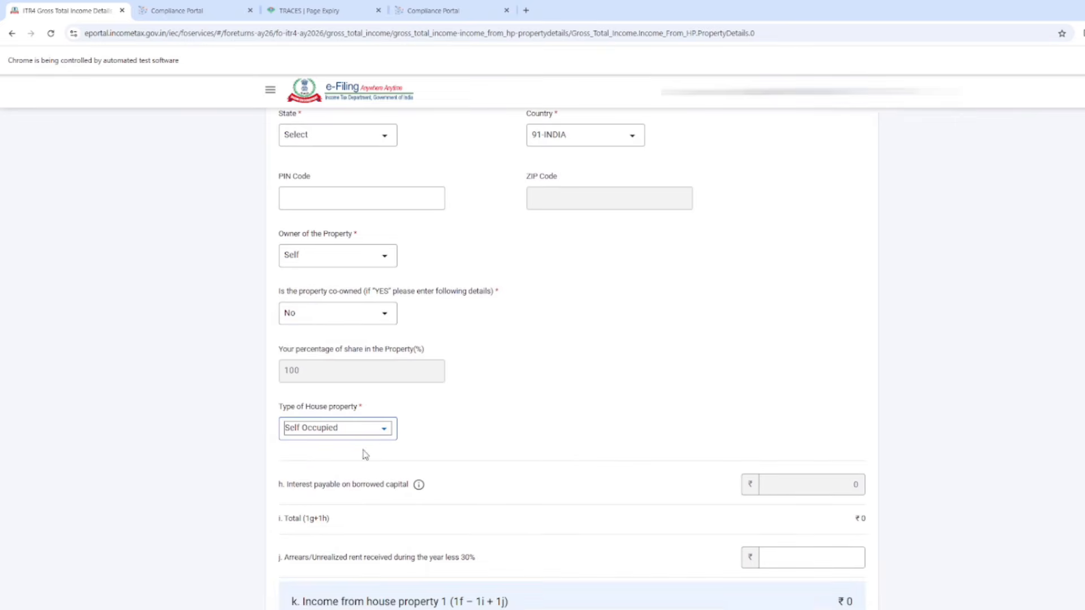
{"action": "left_click", "coordinate": [377, 432]}
{"action": "left_click", "coordinate": [351, 500]}
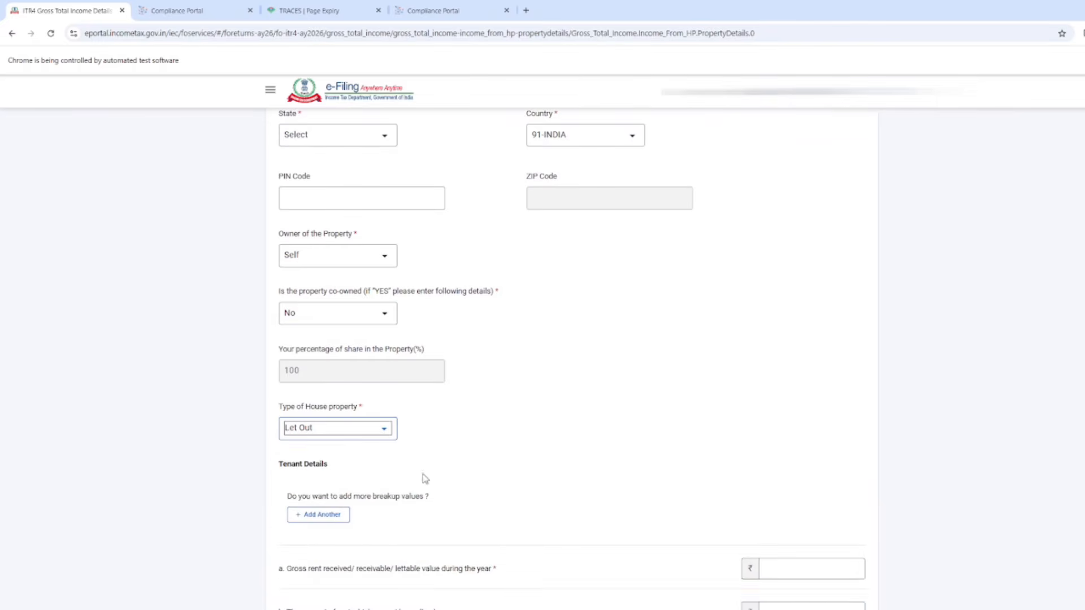
Enter a gross rent of 120000 for the let-out property and expand the Section 24(b) interest on borrowed capital details.
{"action": "scroll", "coordinate": [503, 462], "scroll_direction": "down", "scroll_amount": 2}
{"action": "scroll", "coordinate": [505, 464], "scroll_direction": "down", "scroll_amount": 2}
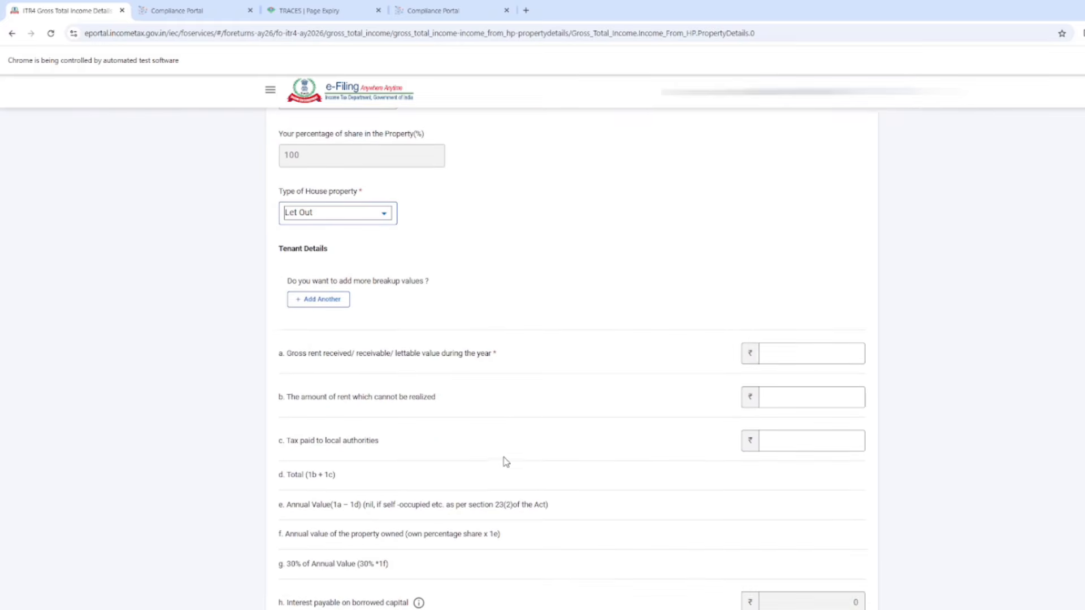
{"action": "left_click", "coordinate": [815, 360]}
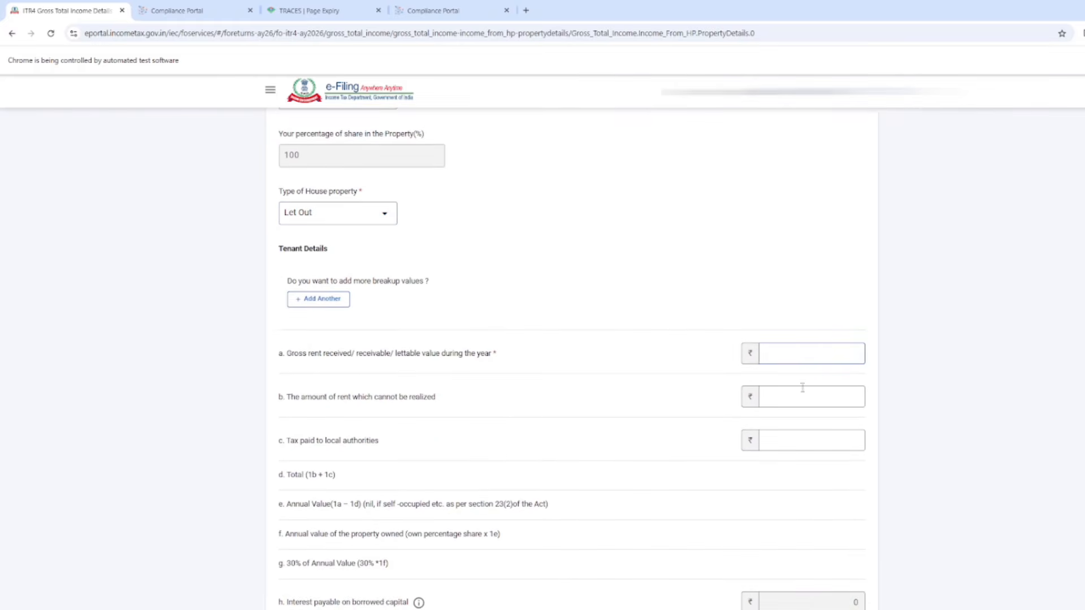
{"action": "scroll", "coordinate": [792, 413], "scroll_direction": "down", "scroll_amount": 2}
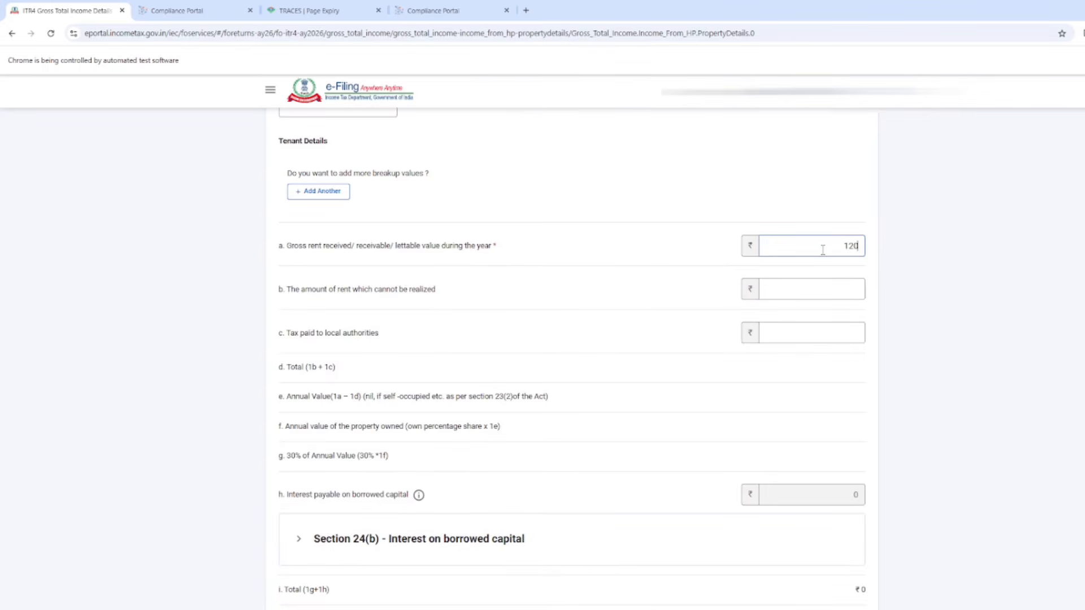
{"action": "left_click", "coordinate": [659, 280]}
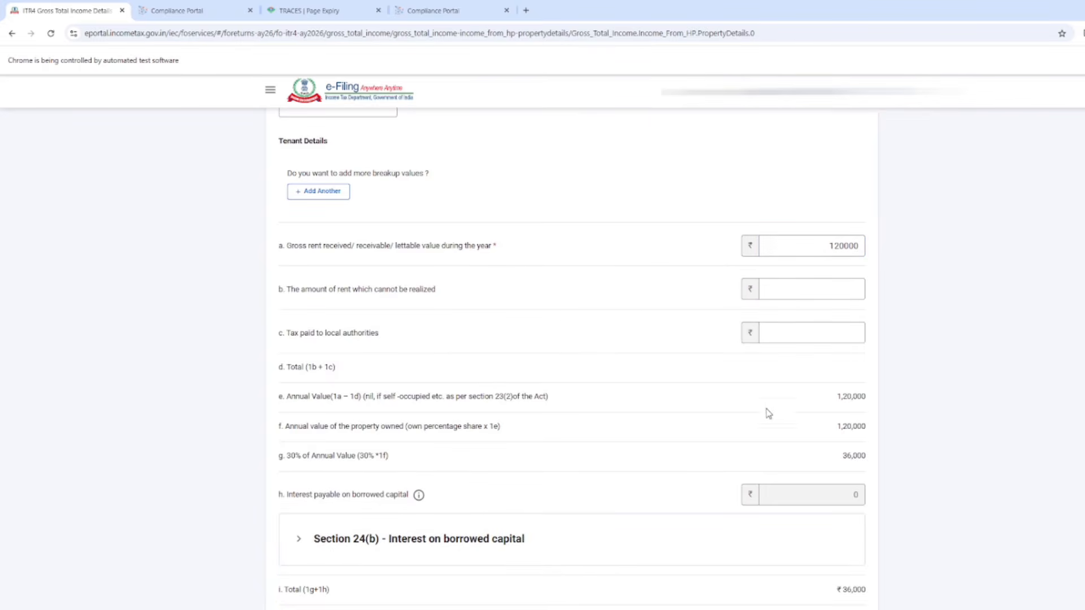
{"action": "scroll", "coordinate": [746, 477], "scroll_direction": "down", "scroll_amount": 2}
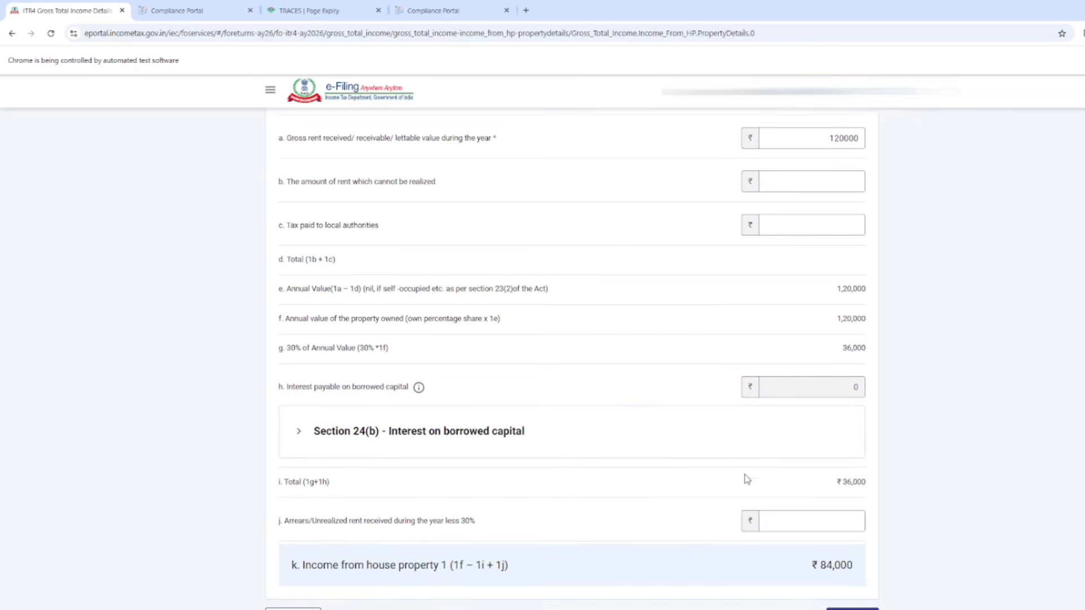
{"action": "left_click", "coordinate": [557, 448]}
{"action": "scroll", "coordinate": [559, 449], "scroll_direction": "down", "scroll_amount": 1}
Switch the type of house property to Self Occupied to check its fields and return it to Let Out.
{"action": "scroll", "coordinate": [473, 463], "scroll_direction": "up", "scroll_amount": 4}
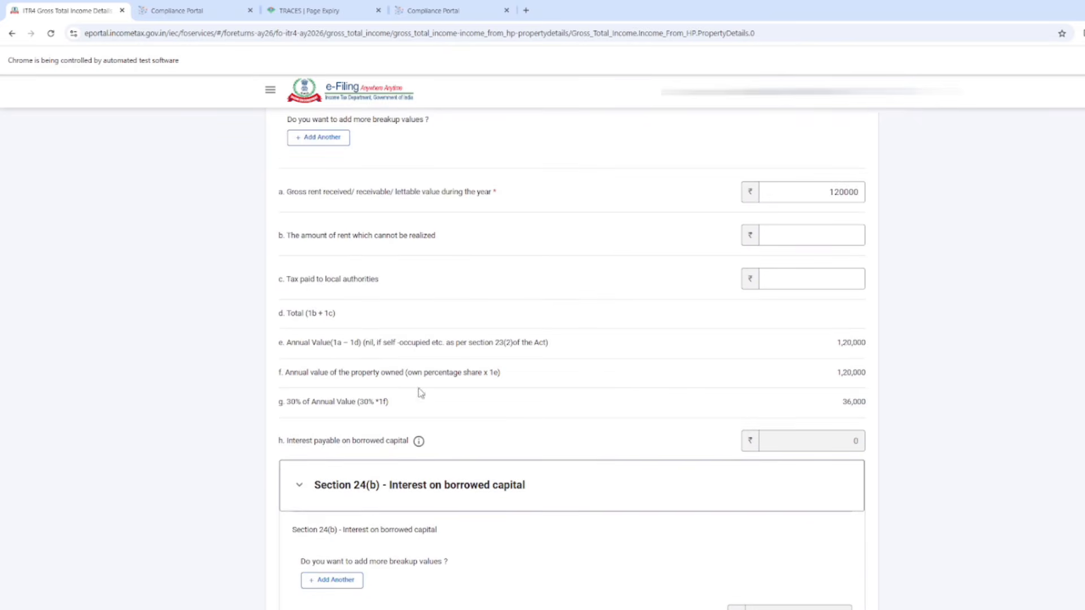
{"action": "scroll", "coordinate": [358, 226], "scroll_direction": "up", "scroll_amount": 1}
{"action": "left_click", "coordinate": [359, 220]}
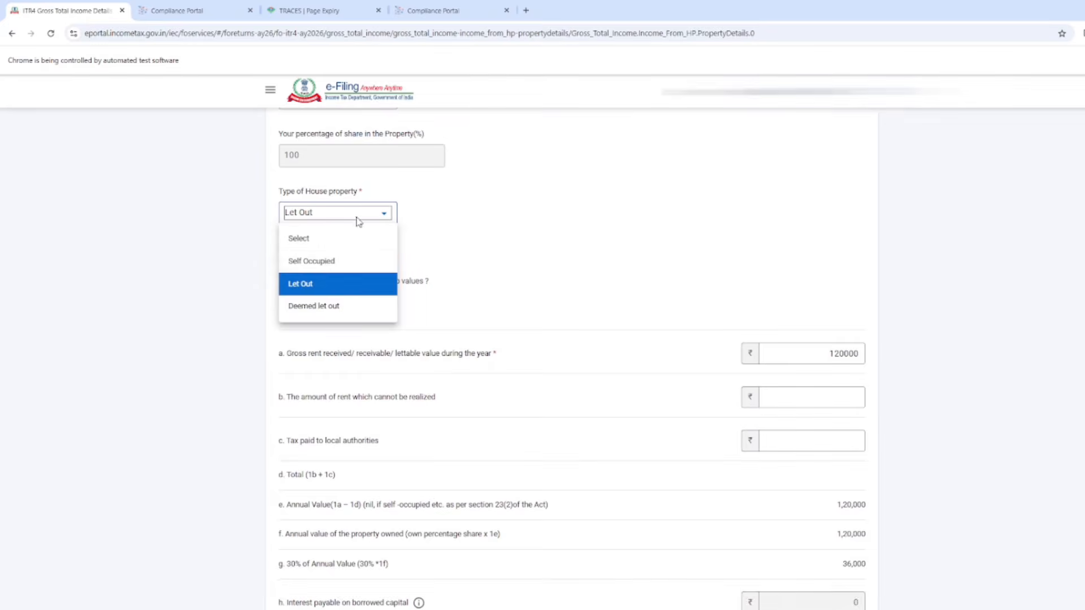
{"action": "left_click", "coordinate": [333, 261]}
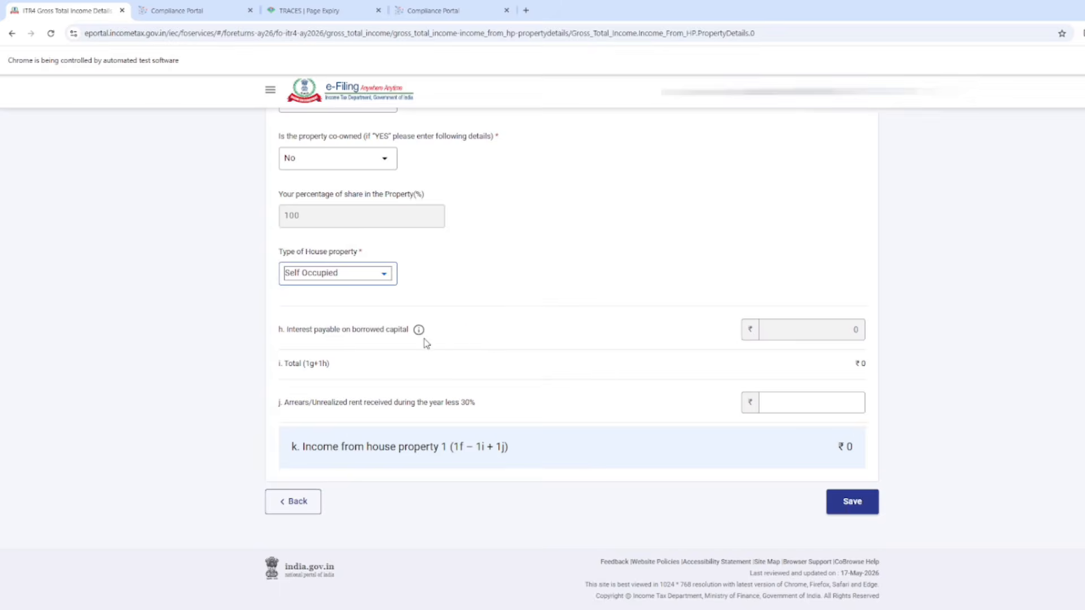
{"action": "left_click", "coordinate": [337, 328]}
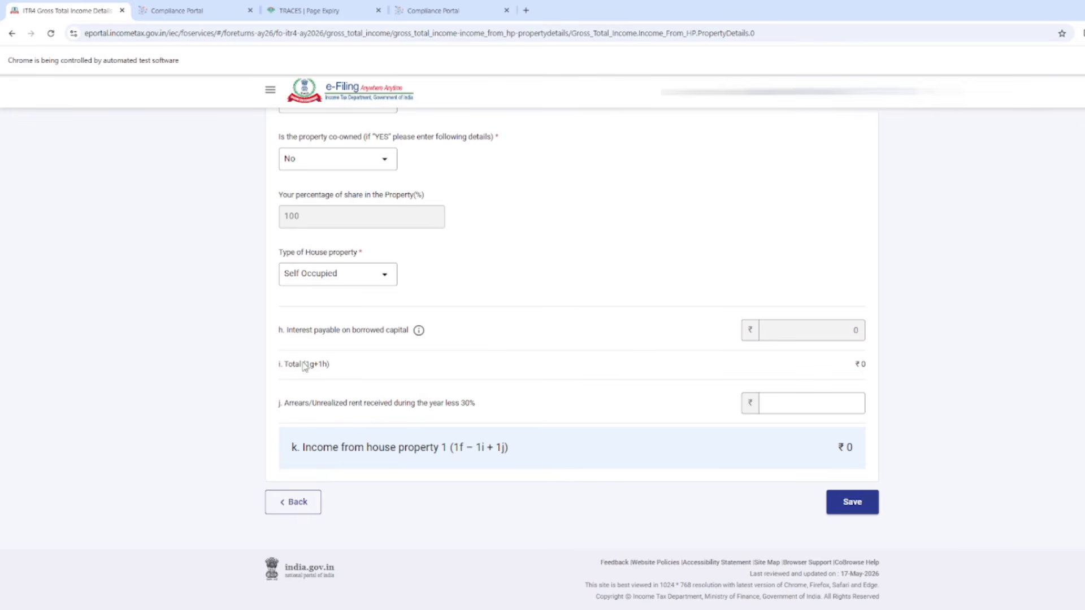
{"action": "left_click", "coordinate": [348, 277]}
{"action": "left_click", "coordinate": [346, 349]}
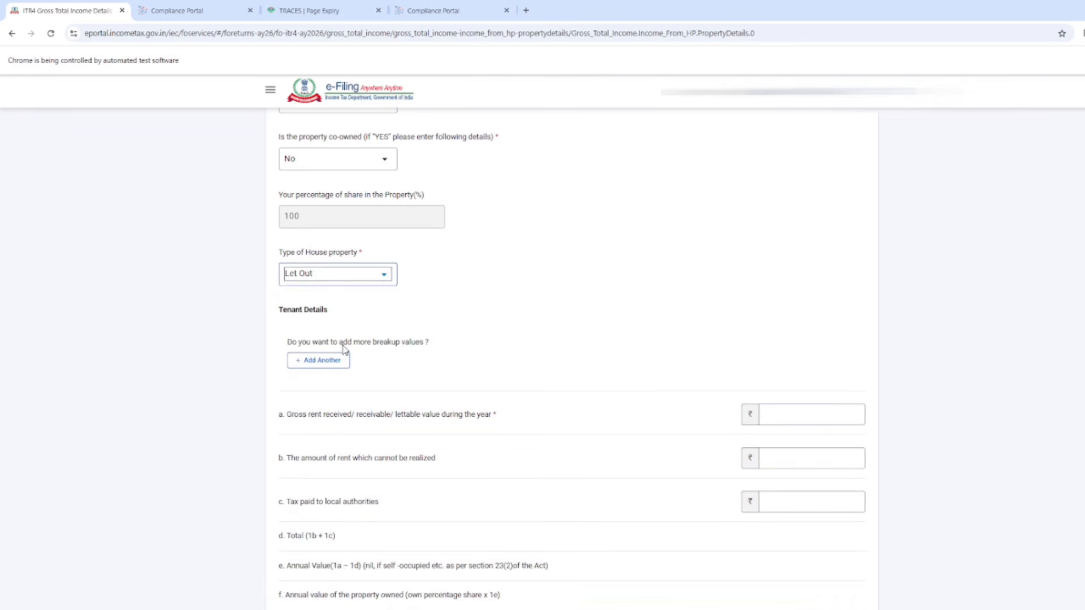
Re-enter the gross rent of 120000 for the let-out property and add a loan entry under Section 24(b).
{"action": "left_click", "coordinate": [763, 419]}
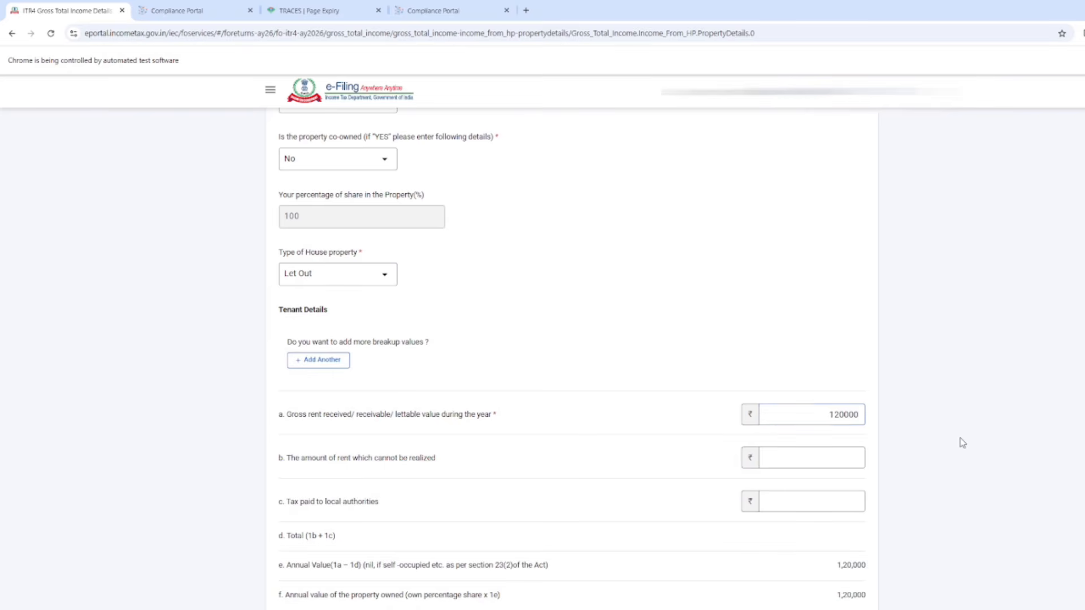
{"action": "scroll", "coordinate": [933, 452], "scroll_direction": "down", "scroll_amount": 4}
{"action": "left_click", "coordinate": [459, 440]}
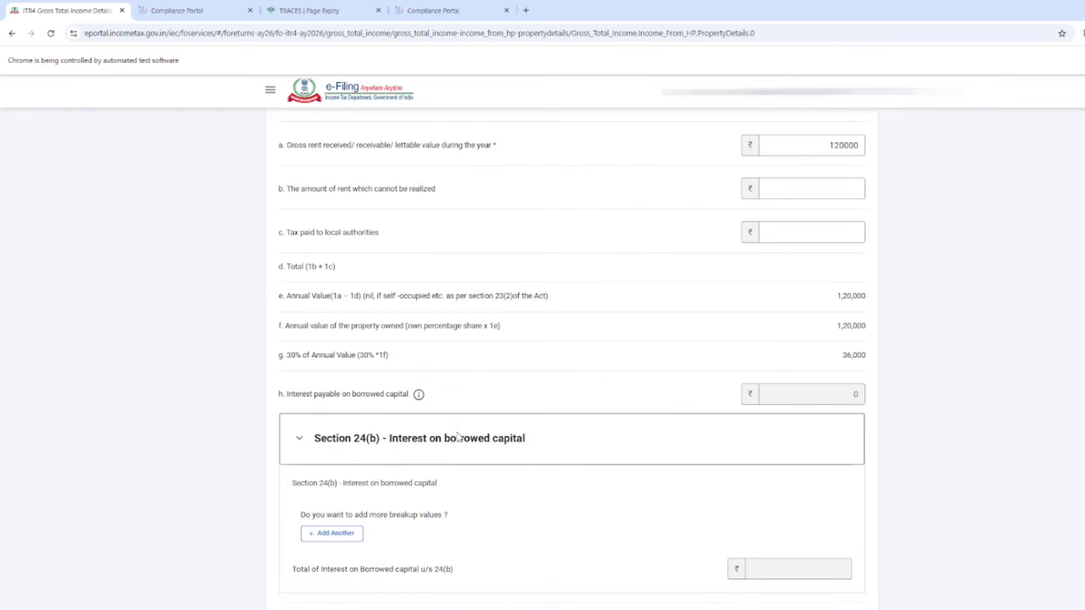
{"action": "left_click", "coordinate": [342, 536]}
{"action": "scroll", "coordinate": [543, 440], "scroll_direction": "down", "scroll_amount": 2}
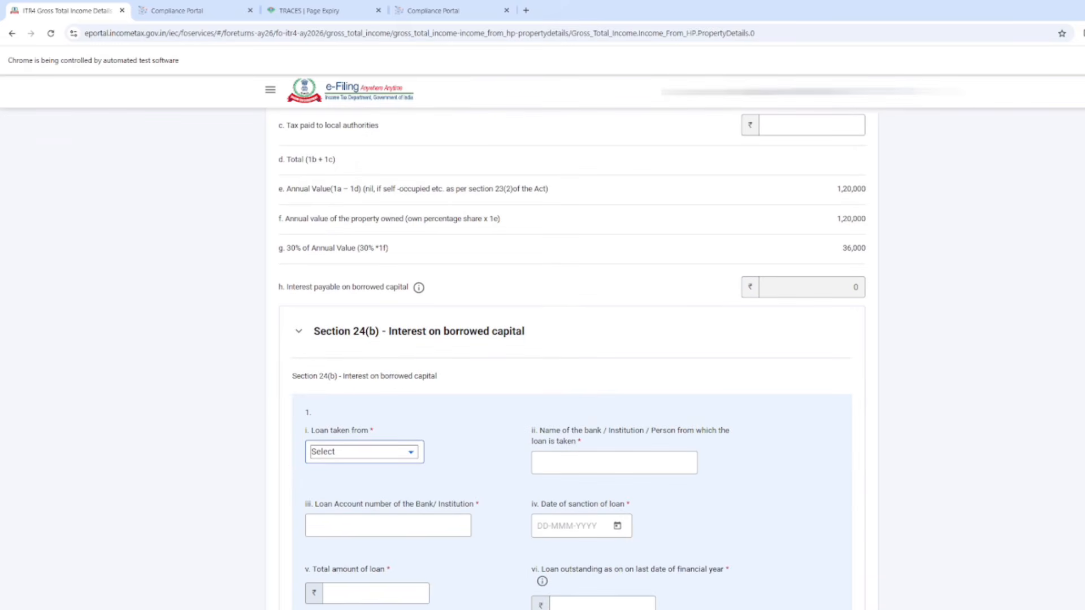
{"action": "scroll", "coordinate": [431, 475], "scroll_direction": "down", "scroll_amount": 2}
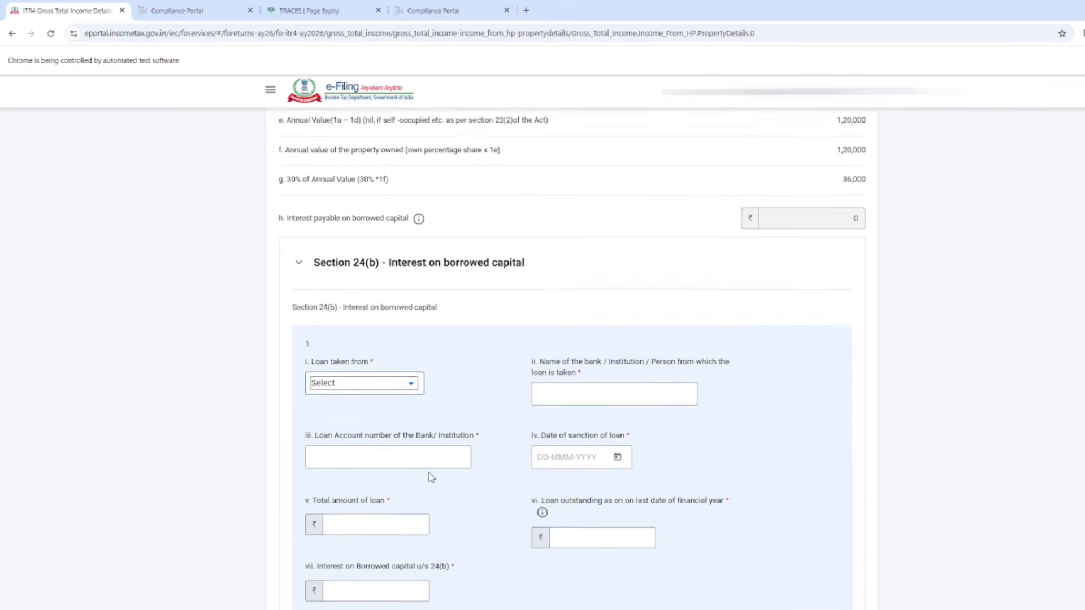
Review the Section 24(b) loan entry's lender, account number, loan amount, outstanding and interest fields, and leave the property details without saving.
{"action": "left_click", "coordinate": [398, 352]}
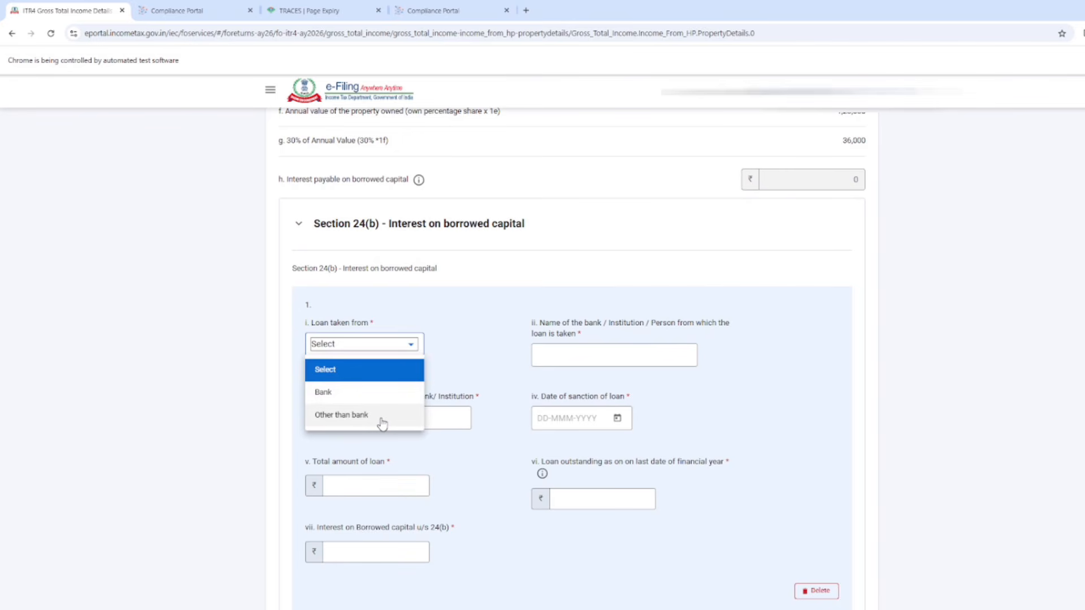
{"action": "left_click", "coordinate": [602, 354]}
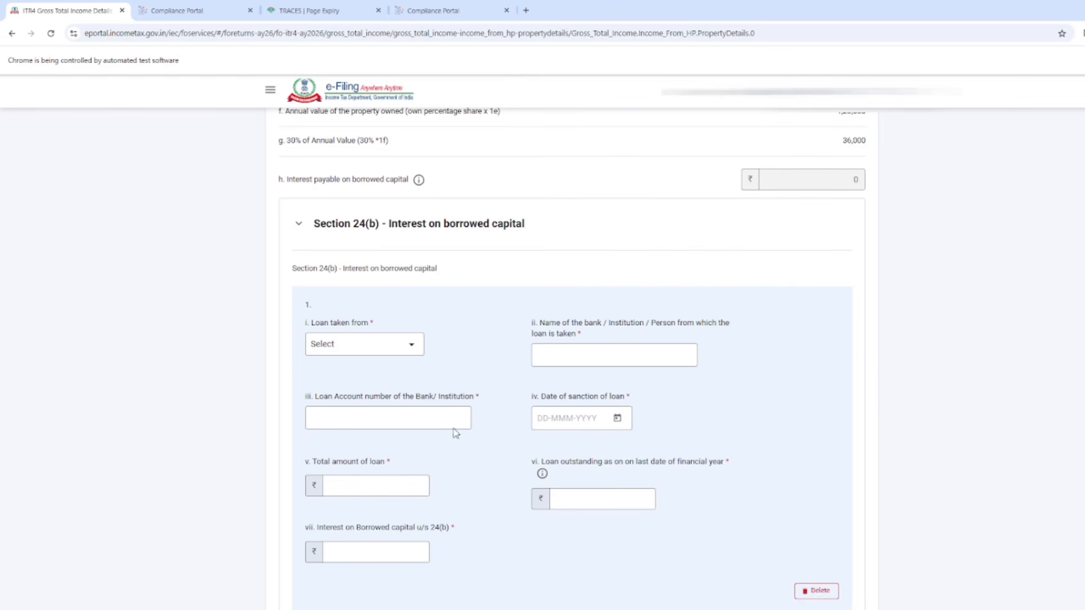
{"action": "left_click", "coordinate": [421, 417]}
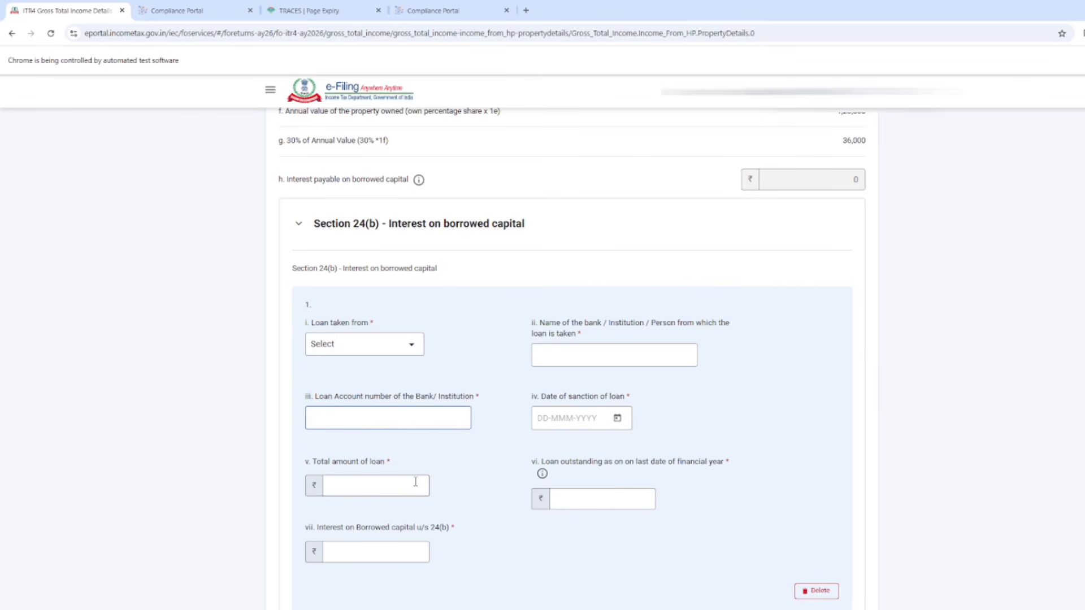
{"action": "left_click", "coordinate": [591, 496]}
{"action": "type", "text": "-1"}
{"action": "scroll", "coordinate": [592, 496], "scroll_direction": "down", "scroll_amount": 2}
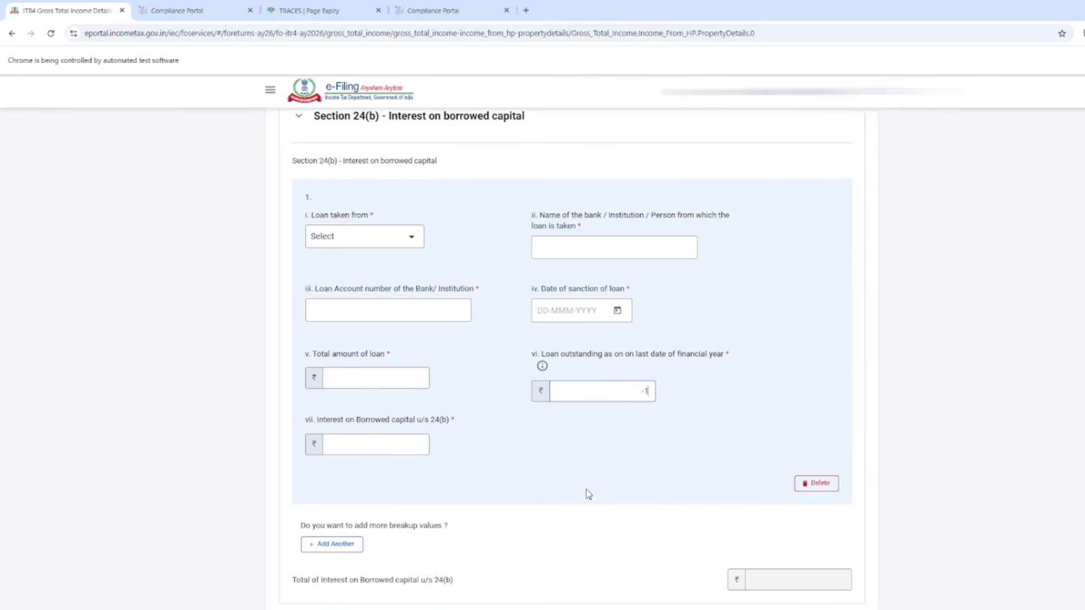
{"action": "left_click", "coordinate": [373, 443]}
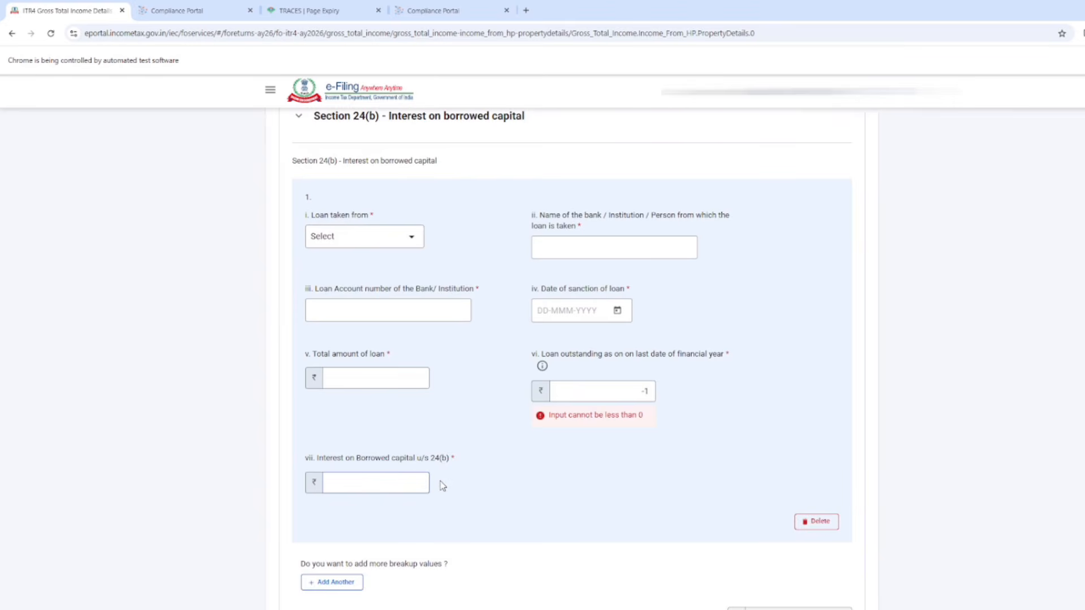
{"action": "scroll", "coordinate": [443, 486], "scroll_direction": "down", "scroll_amount": 2}
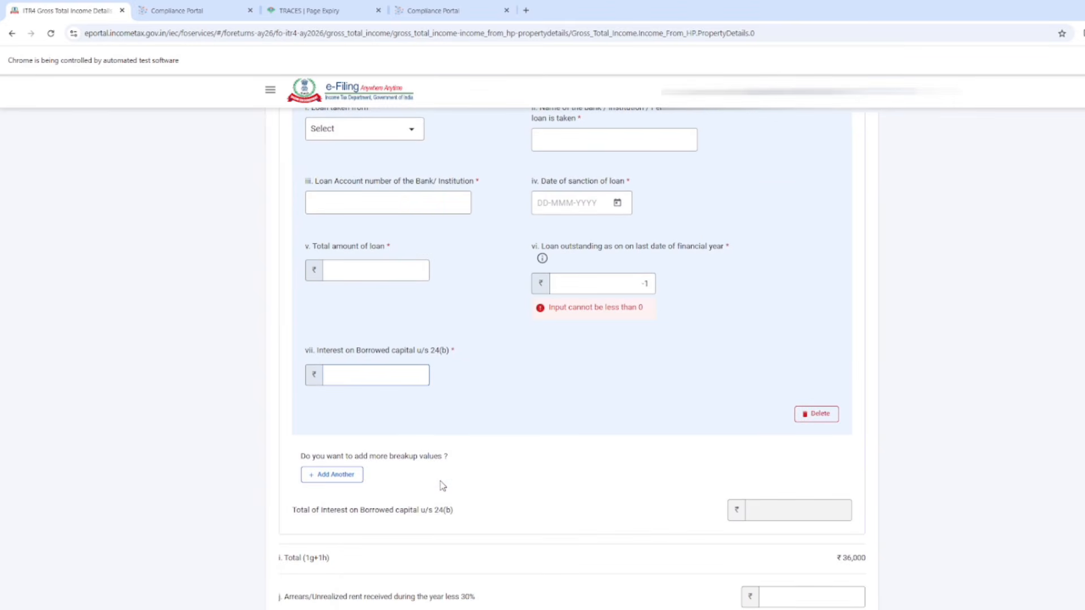
{"action": "scroll", "coordinate": [443, 484], "scroll_direction": "down", "scroll_amount": 3}
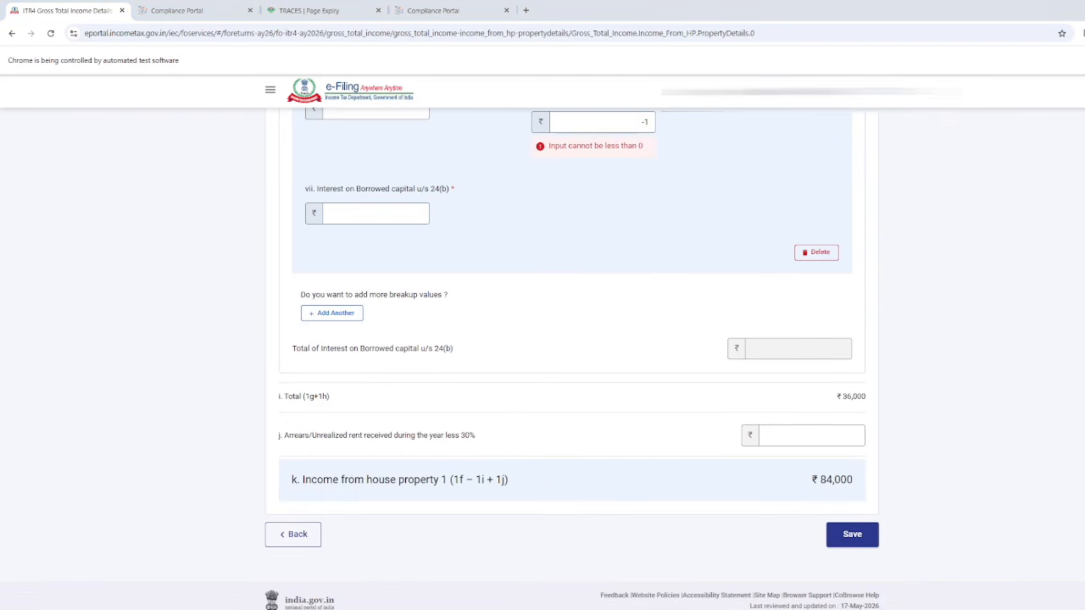
{"action": "scroll", "coordinate": [601, 402], "scroll_direction": "up", "scroll_amount": 4}
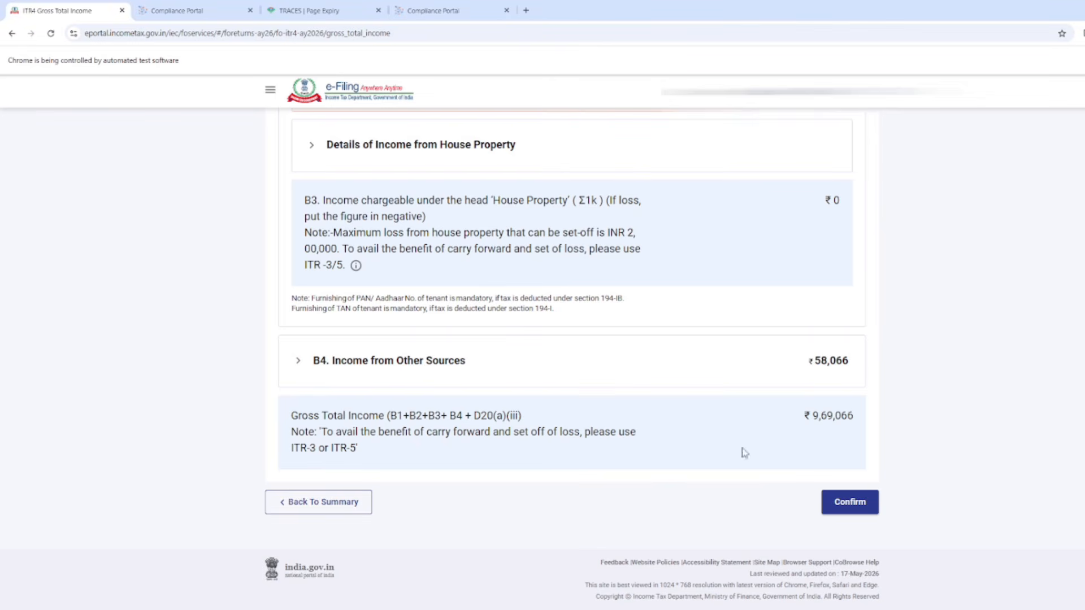
Set the interest from deposit under B4 Income from Other Sources to 114200 and save it.
{"action": "left_click", "coordinate": [588, 354]}
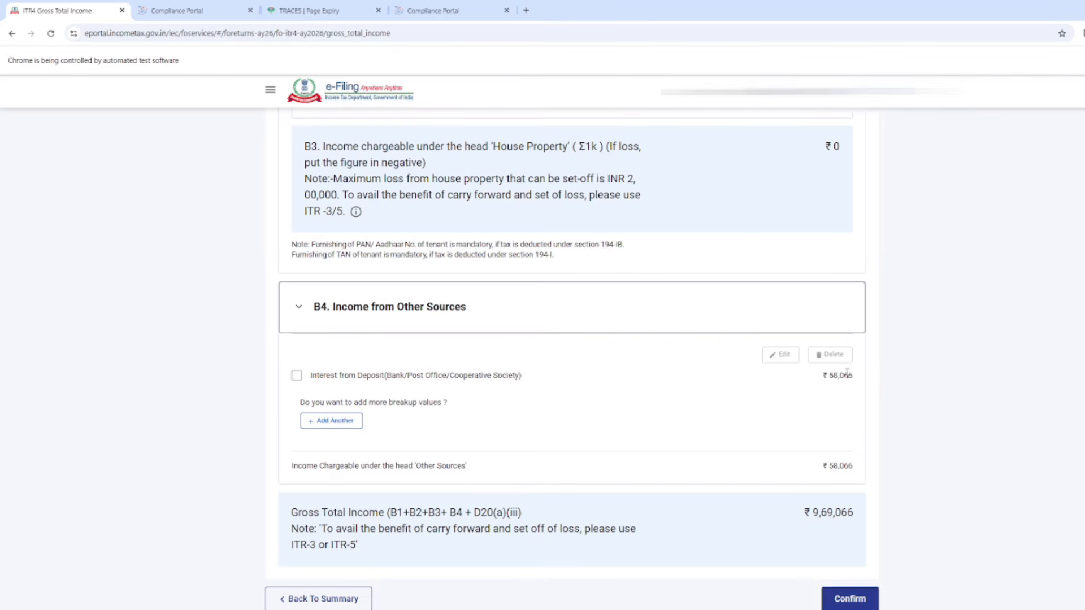
{"action": "left_click", "coordinate": [297, 376]}
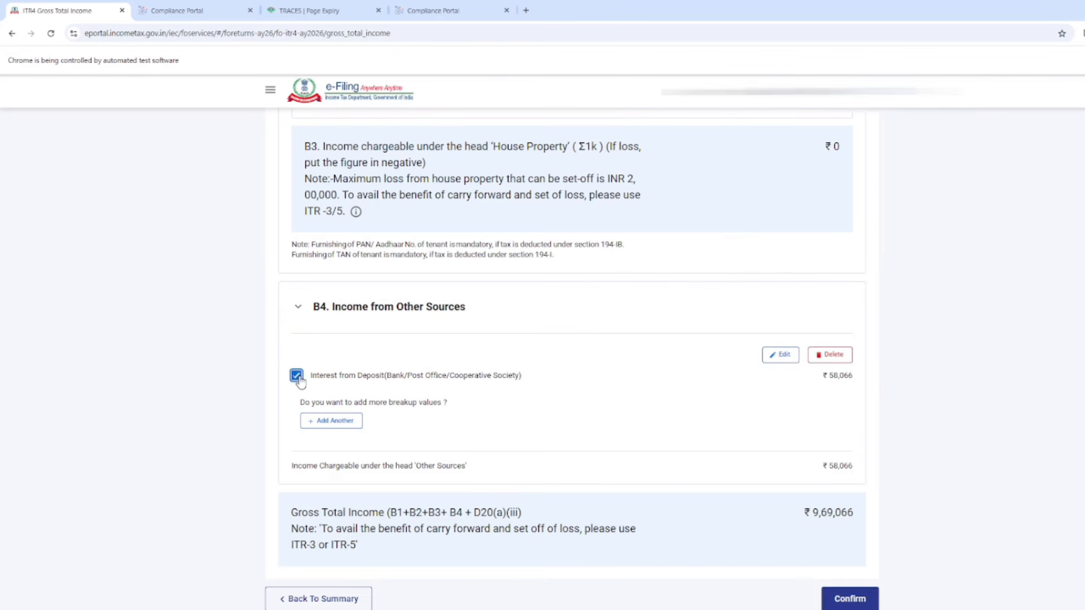
{"action": "left_click", "coordinate": [779, 356]}
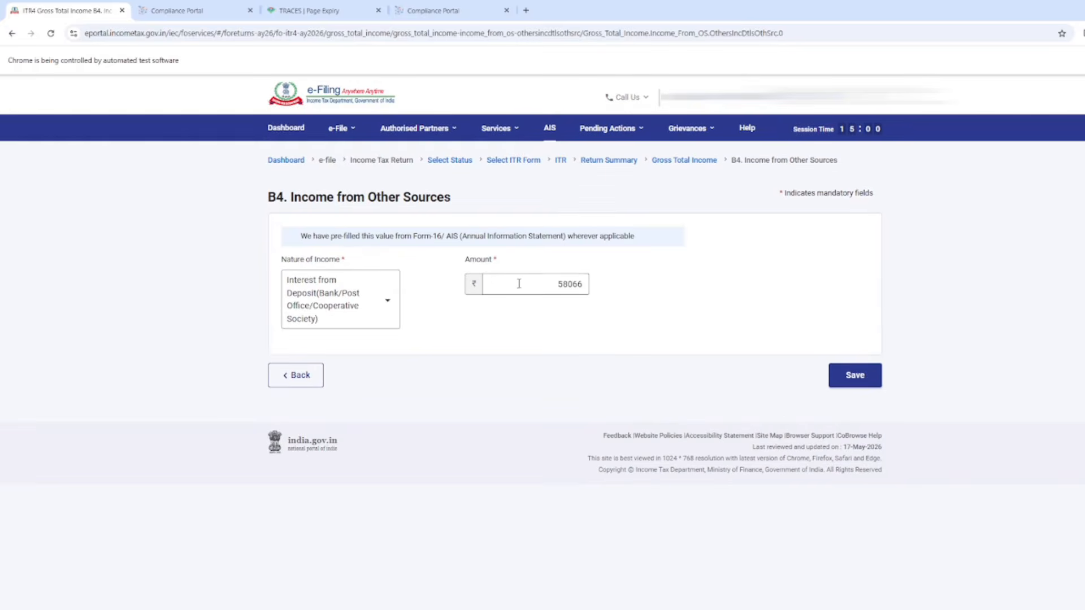
{"action": "left_click_drag", "start_coordinate": [541, 283], "coordinate": [595, 287]}
{"action": "type", "text": "1142000"}
{"action": "key", "text": "BackSpace"}
{"action": "left_click", "coordinate": [854, 378]}
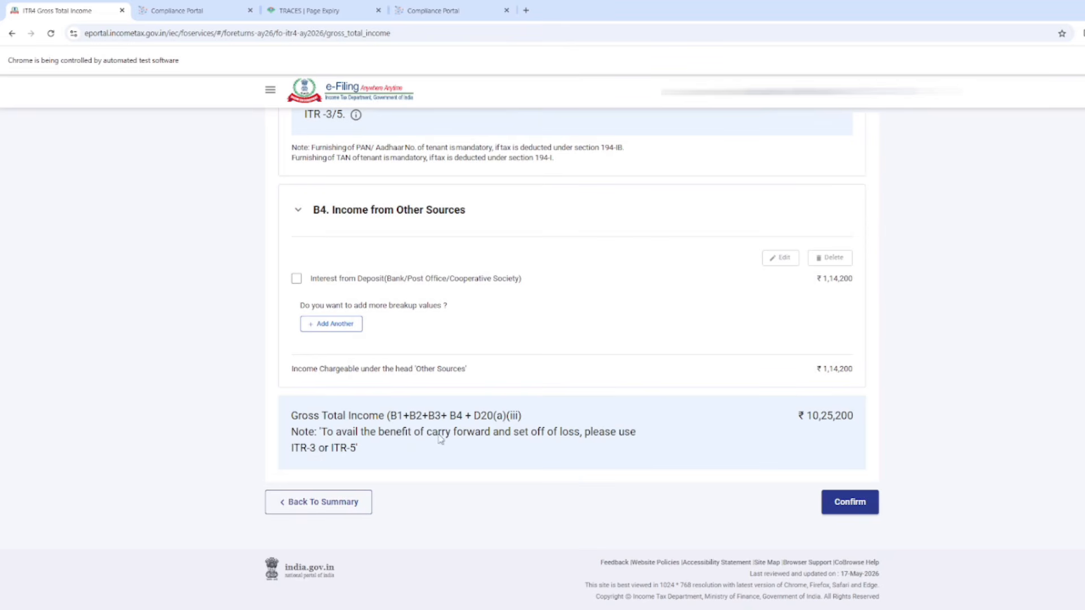
Check the nature of income options for another other-sources entry and return without adding one.
{"action": "left_click", "coordinate": [335, 327]}
{"action": "left_click", "coordinate": [343, 287]}
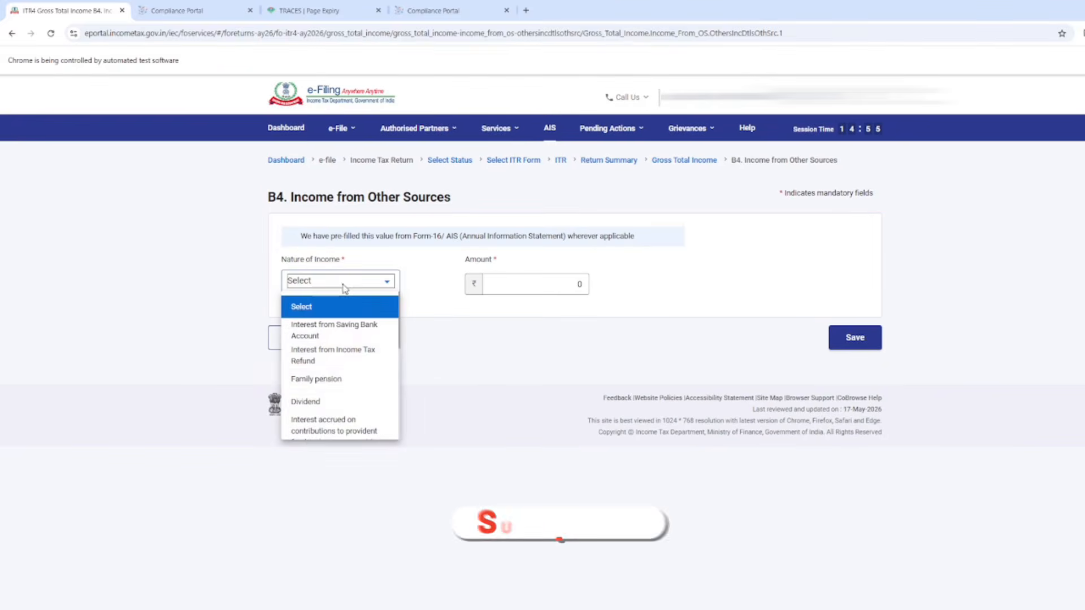
{"action": "left_click", "coordinate": [869, 293]}
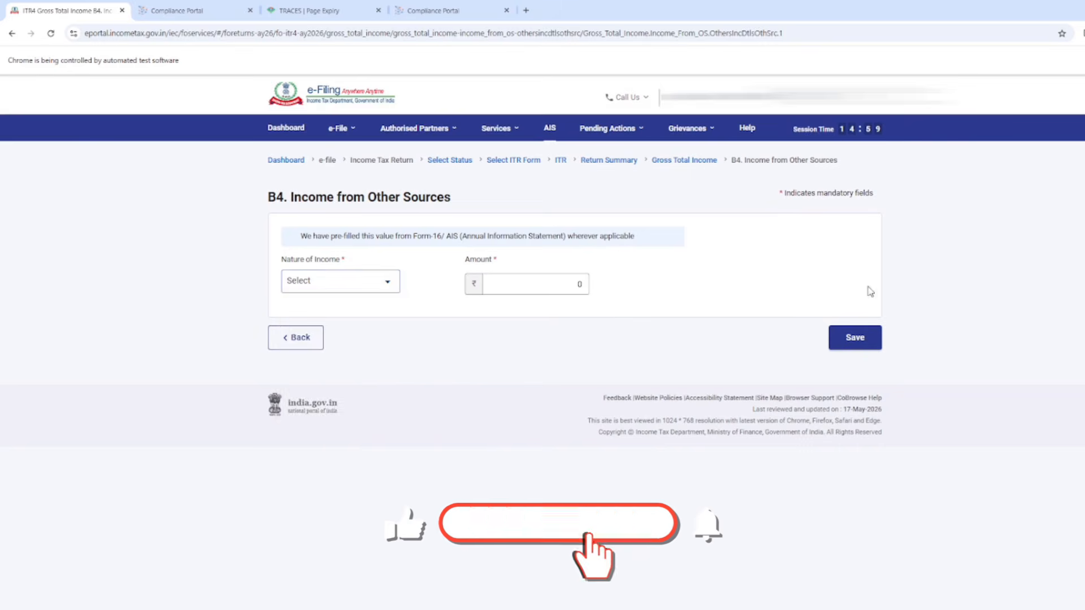
{"action": "left_click", "coordinate": [300, 338]}
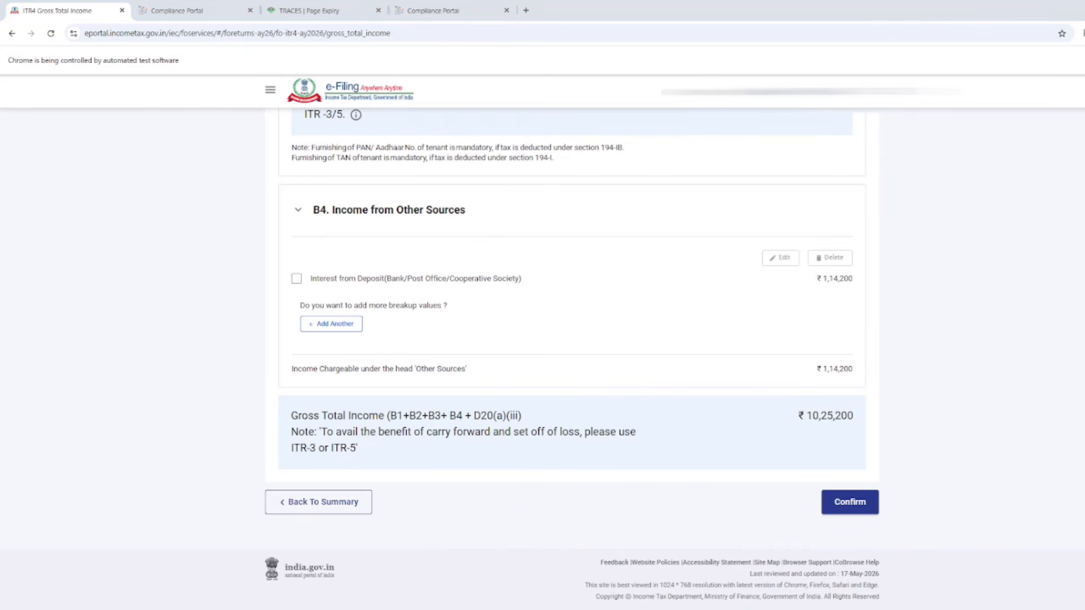
Confirm the Gross Total Income schedule and open the business financial particulars in Disclosure Exempt Income for editing.
{"action": "left_click", "coordinate": [850, 502]}
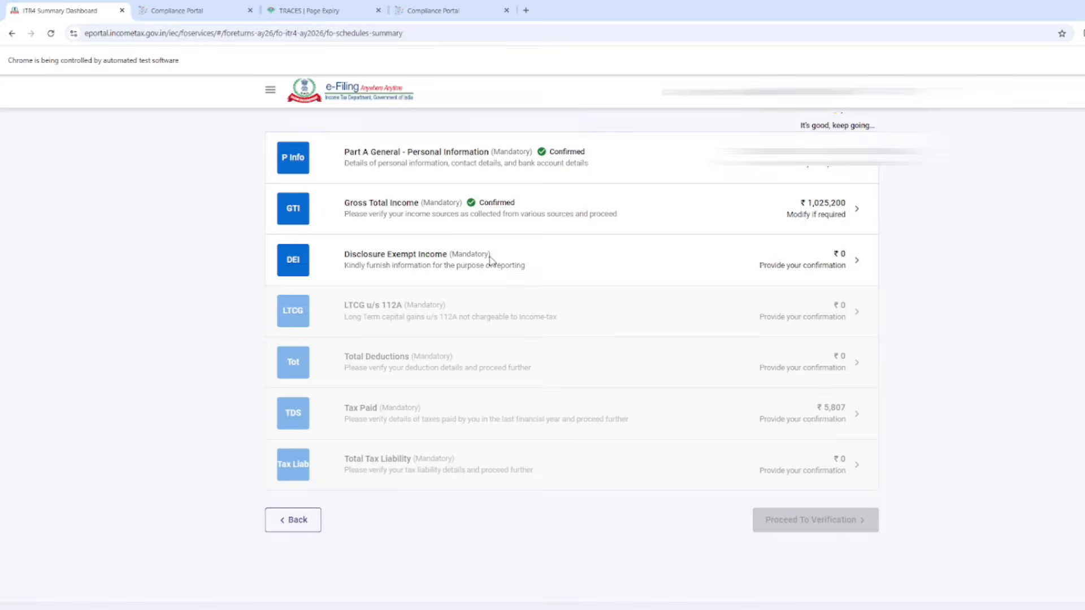
{"action": "left_click", "coordinate": [543, 263]}
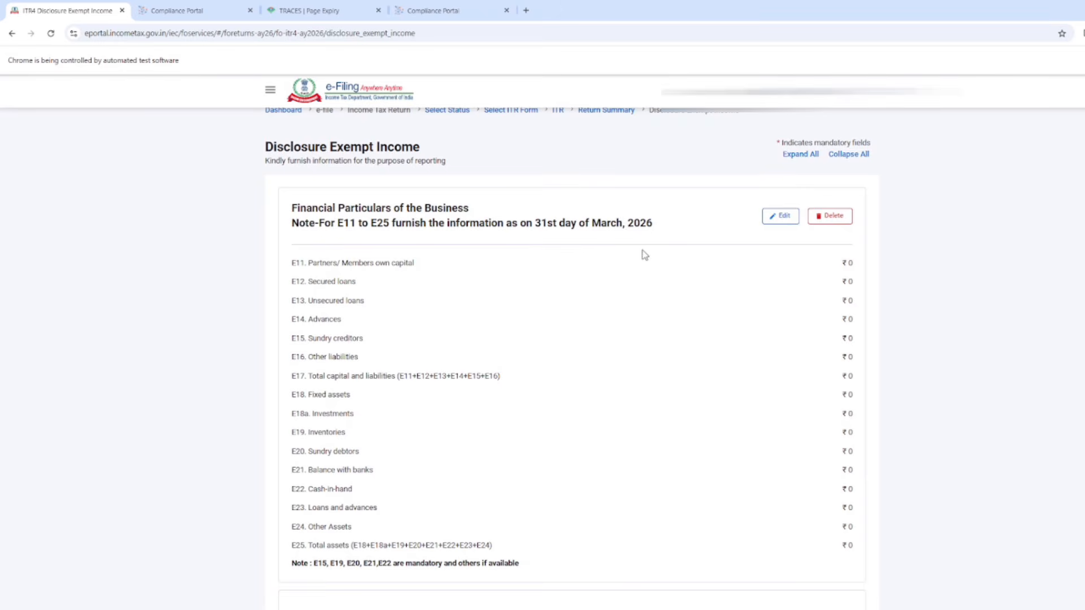
{"action": "left_click", "coordinate": [779, 216]}
{"action": "scroll", "coordinate": [704, 284], "scroll_direction": "down", "scroll_amount": 1}
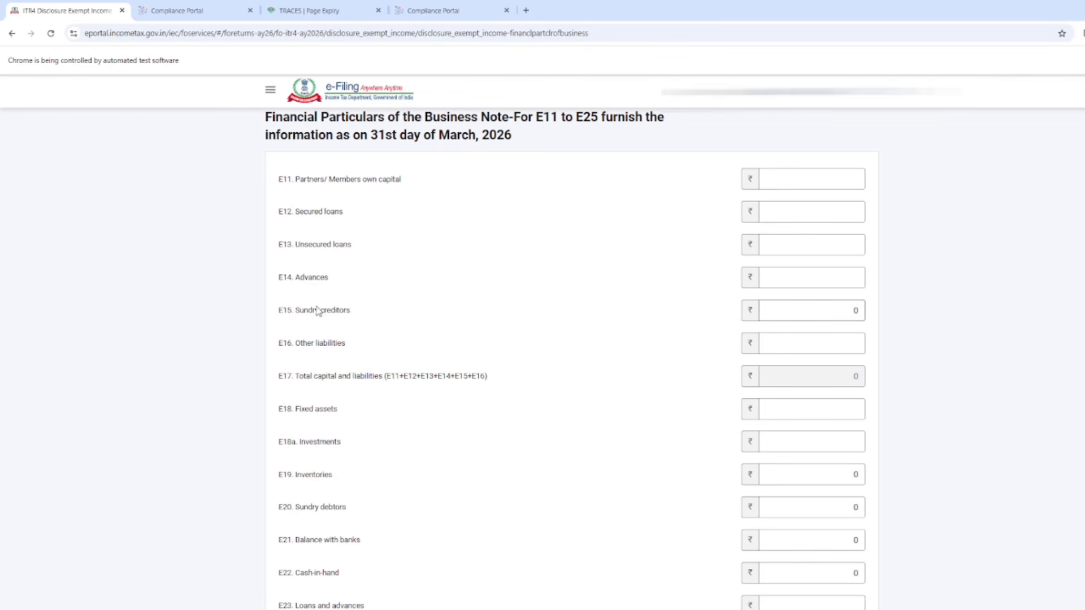
Fill in the financial particulars with inventories 672000, balance with banks 267000 and other assets 409000, and save them.
{"action": "left_click_drag", "start_coordinate": [310, 344], "coordinate": [342, 345]}
{"action": "left_click_drag", "start_coordinate": [302, 476], "coordinate": [364, 490]}
{"action": "left_click", "coordinate": [348, 487]}
{"action": "scroll", "coordinate": [348, 488], "scroll_direction": "down", "scroll_amount": 1}
{"action": "left_click", "coordinate": [310, 457]}
{"action": "left_click_drag", "start_coordinate": [312, 456], "coordinate": [346, 456]}
{"action": "scroll", "coordinate": [516, 495], "scroll_direction": "down", "scroll_amount": 3}
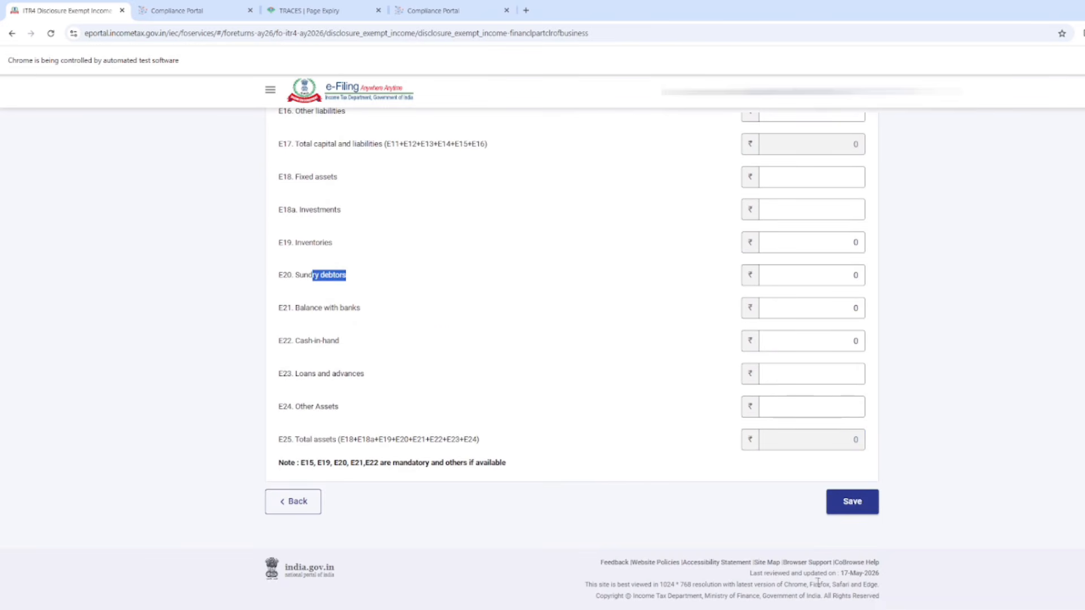
{"action": "left_click", "coordinate": [863, 514]}
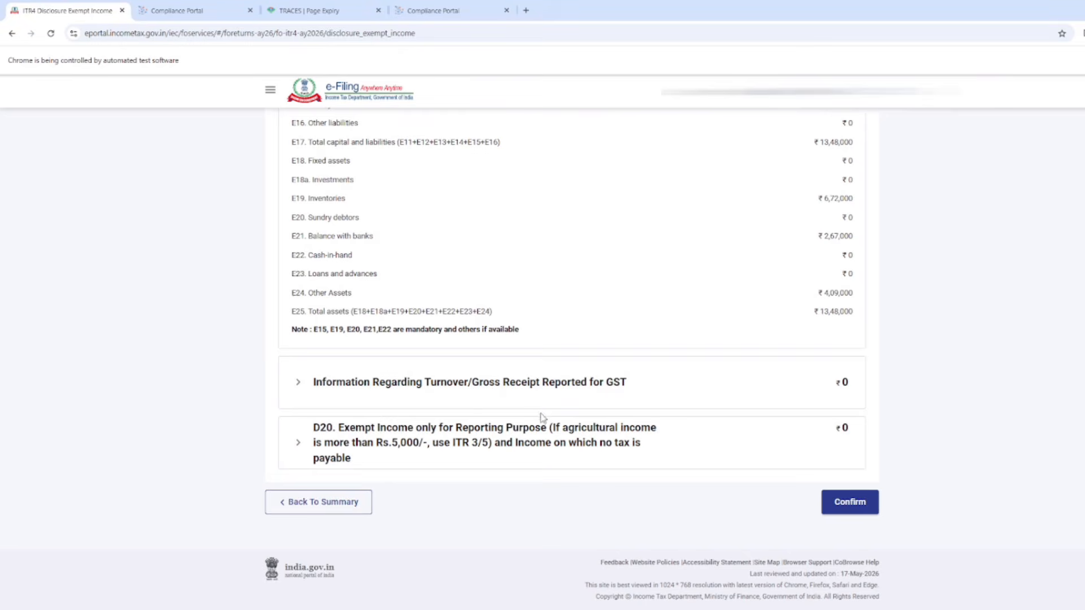
Review the GSTIN and annual outward supplies fields of a new GST turnover entry and return without saving.
{"action": "left_click", "coordinate": [544, 394]}
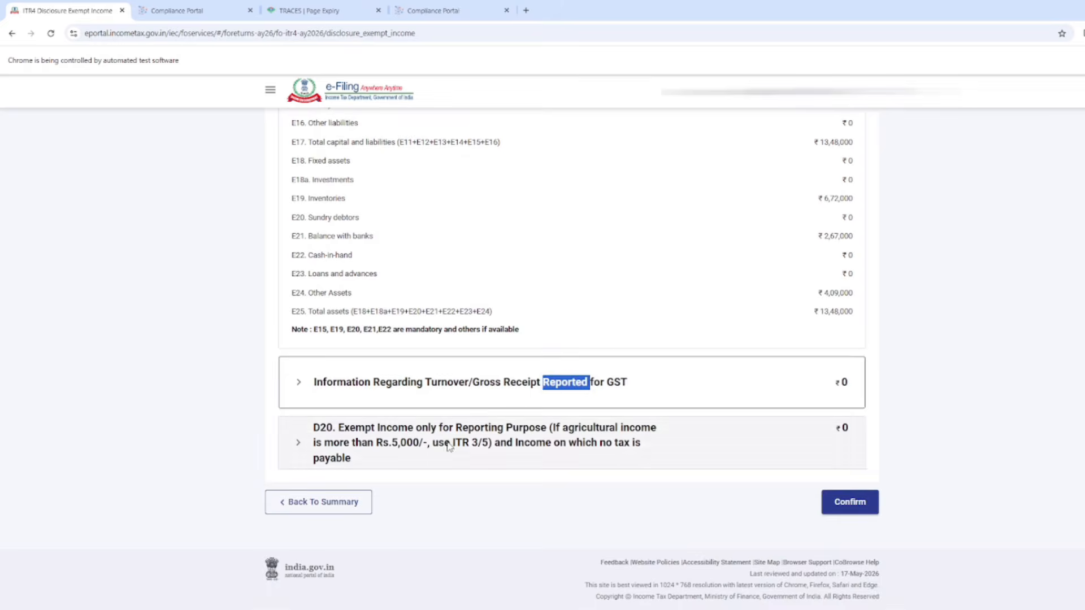
{"action": "left_click", "coordinate": [519, 384]}
{"action": "scroll", "coordinate": [443, 443], "scroll_direction": "down", "scroll_amount": 1}
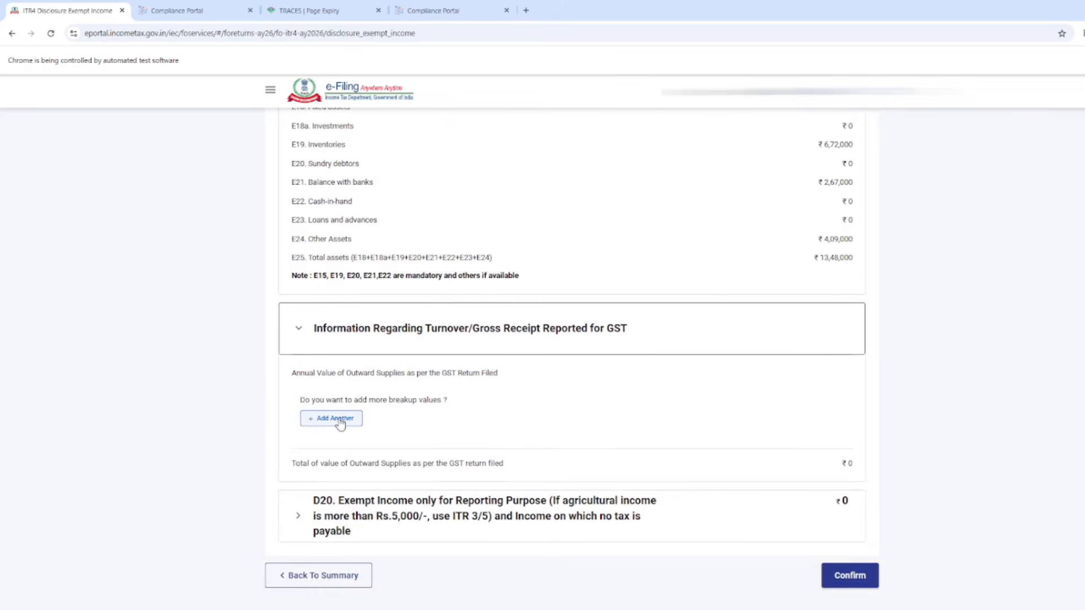
{"action": "left_click", "coordinate": [339, 419]}
{"action": "left_click", "coordinate": [348, 284]}
{"action": "left_click", "coordinate": [763, 287]}
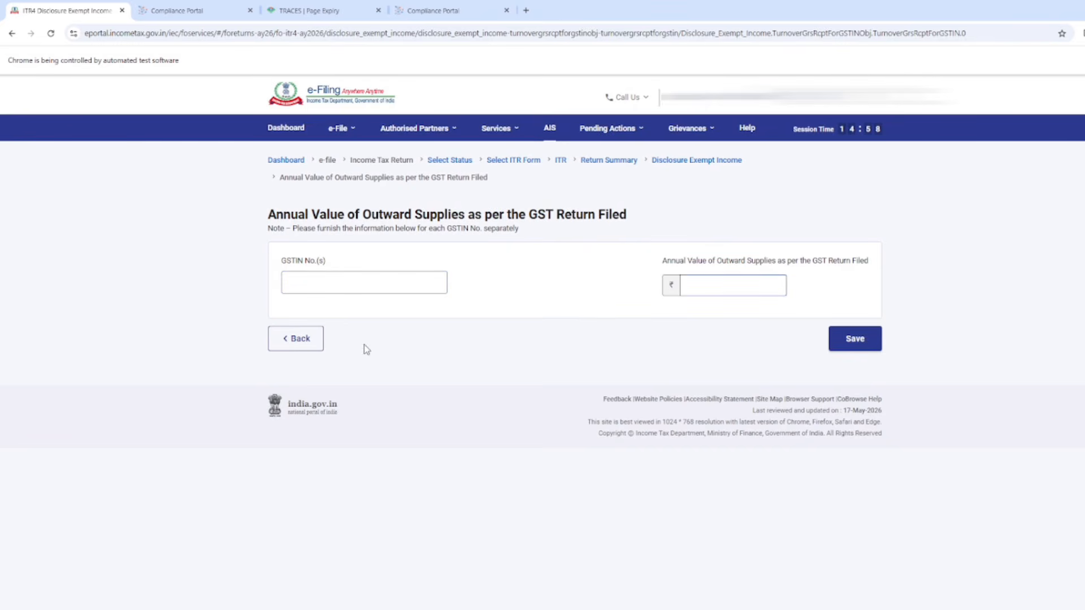
{"action": "left_click", "coordinate": [286, 353]}
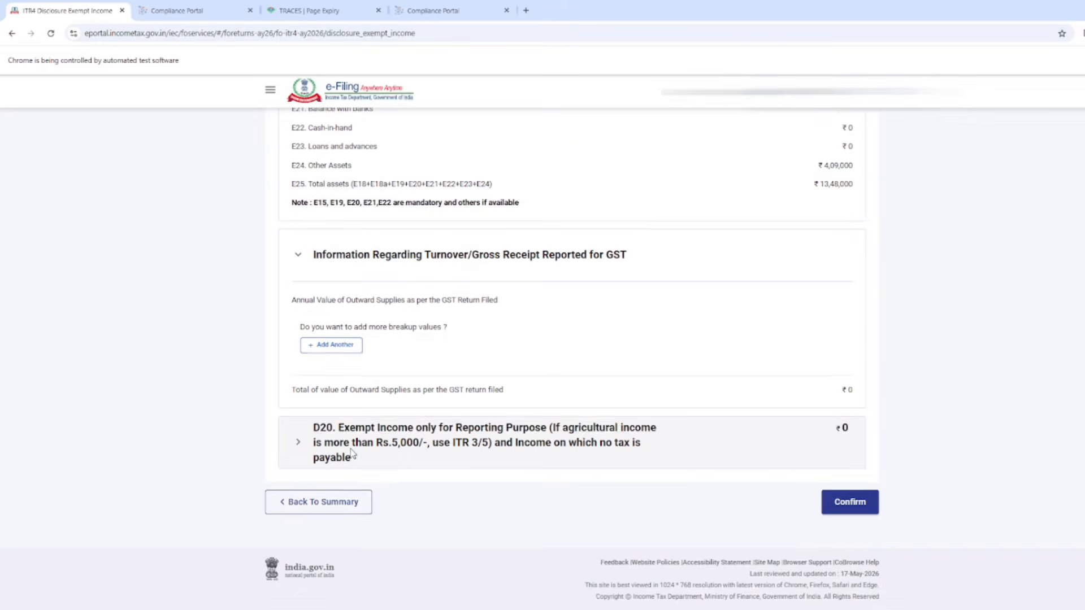
Review the D20 exempt income categories and the sub-categories of Agricultural & related incomes, and go back without saving an entry.
{"action": "left_click", "coordinate": [550, 437]}
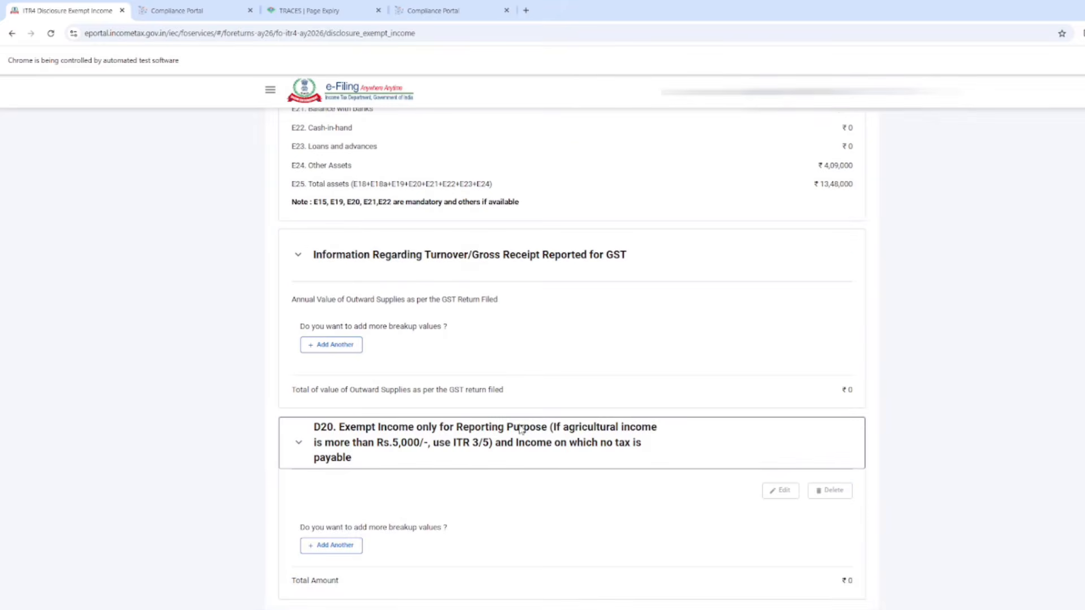
{"action": "left_click", "coordinate": [332, 546]}
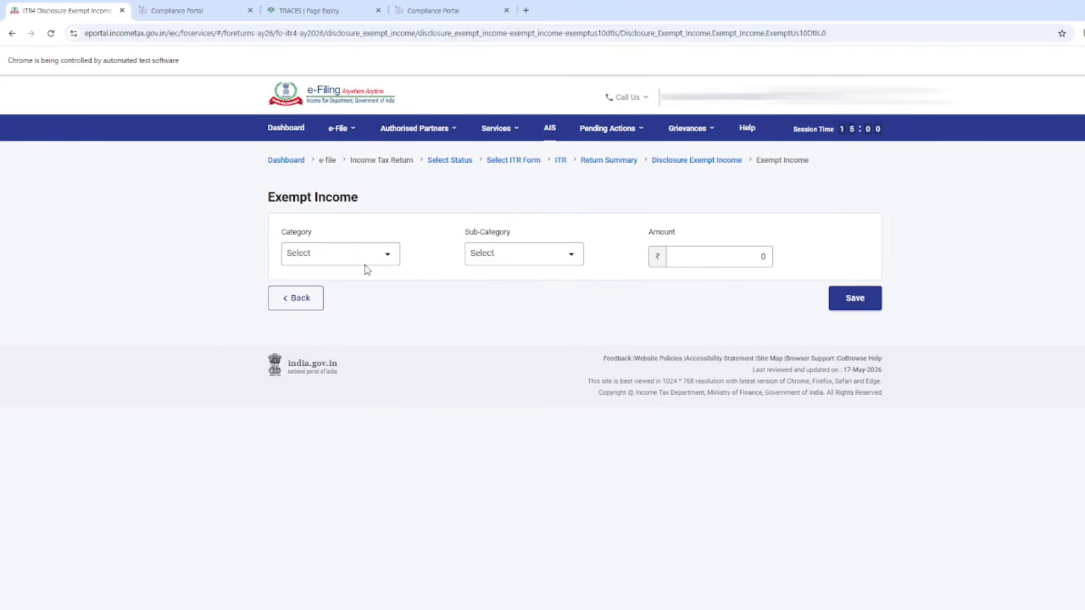
{"action": "left_click", "coordinate": [375, 255]}
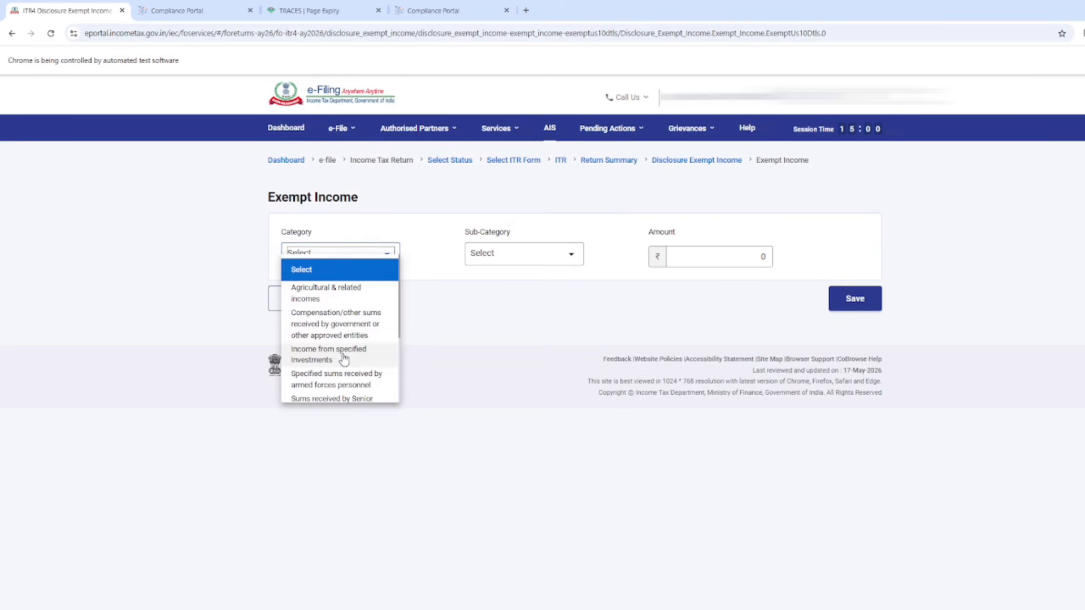
{"action": "scroll", "coordinate": [344, 357], "scroll_direction": "down", "scroll_amount": 3}
{"action": "scroll", "coordinate": [345, 357], "scroll_direction": "up", "scroll_amount": 3}
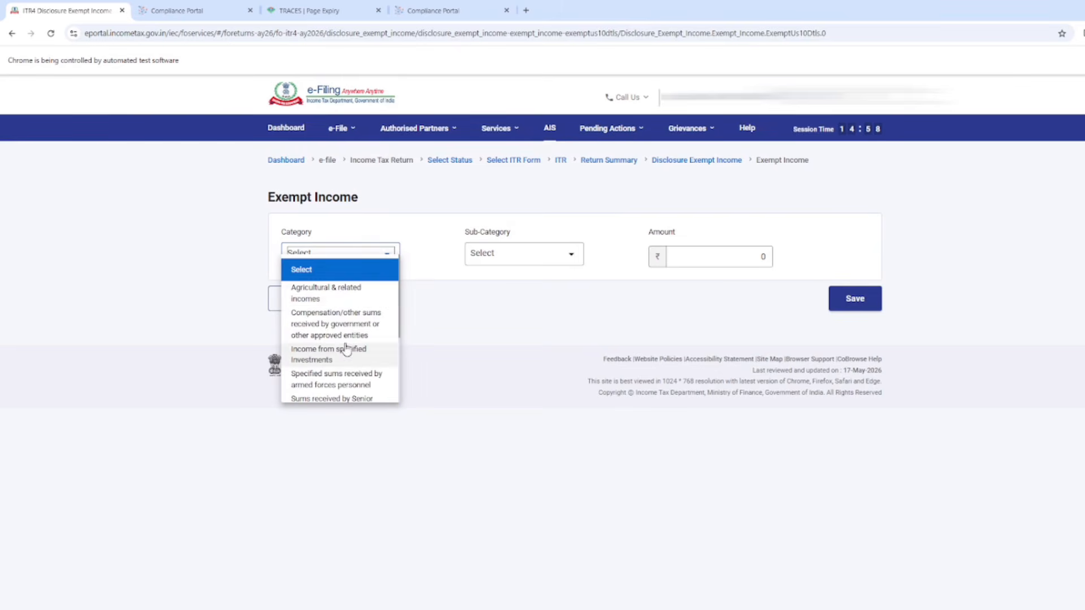
{"action": "left_click", "coordinate": [365, 290]}
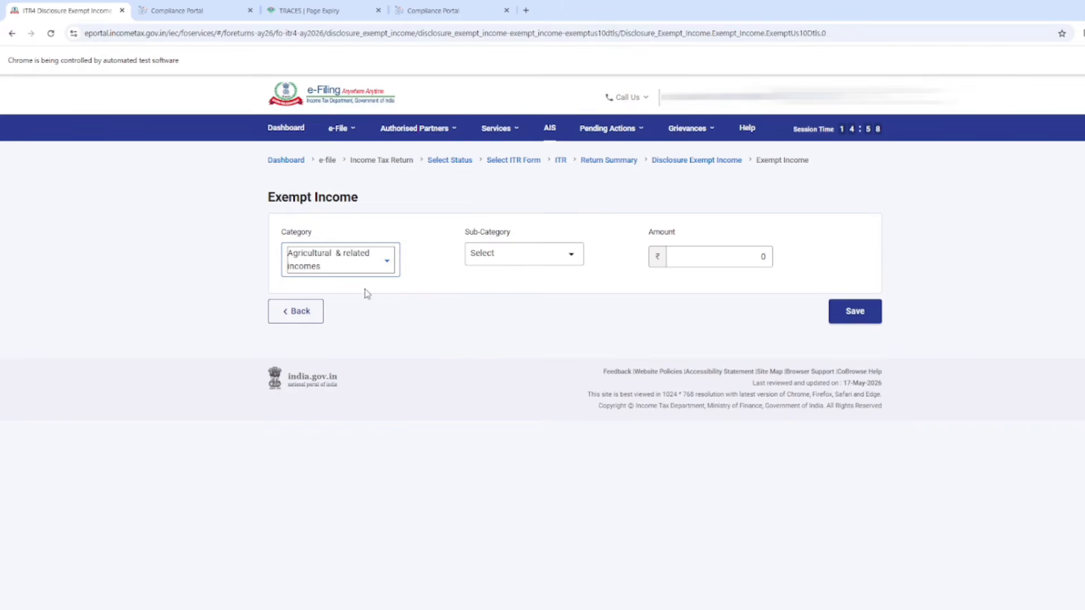
{"action": "left_click", "coordinate": [549, 254]}
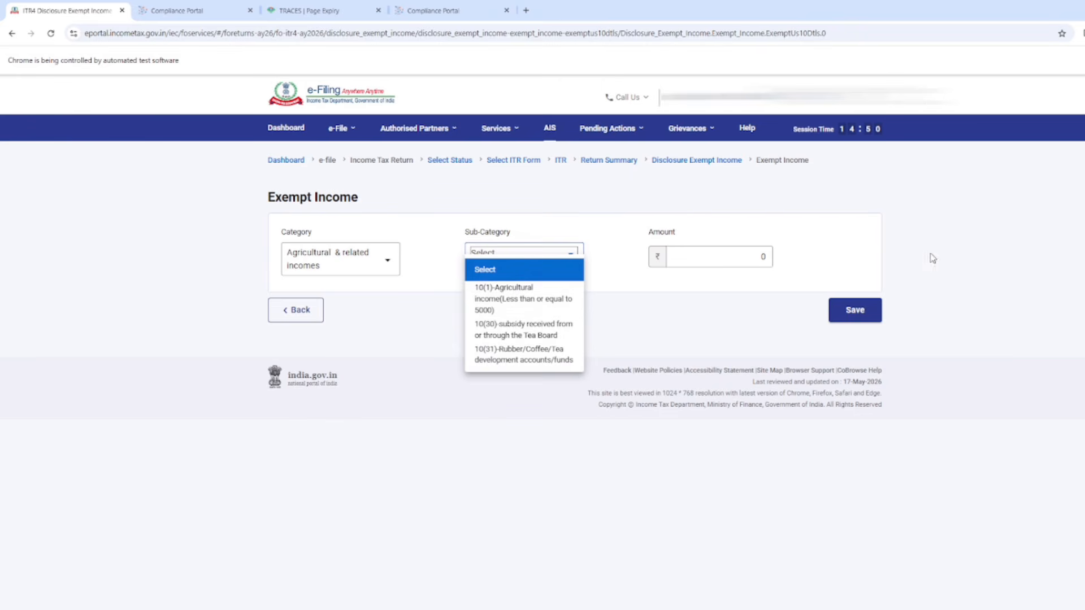
{"action": "left_click", "coordinate": [312, 316]}
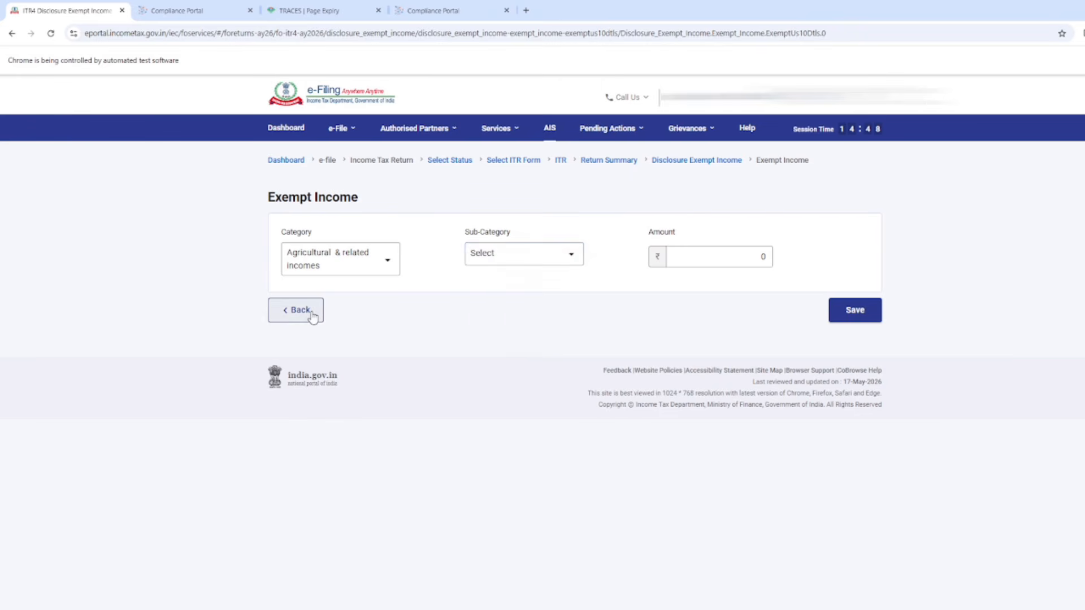
Open the LTCG u/s 112A schedule and confirm it with total sale consideration and total cost of acquisition left blank.
{"action": "scroll", "coordinate": [687, 528], "scroll_direction": "down", "scroll_amount": 10}
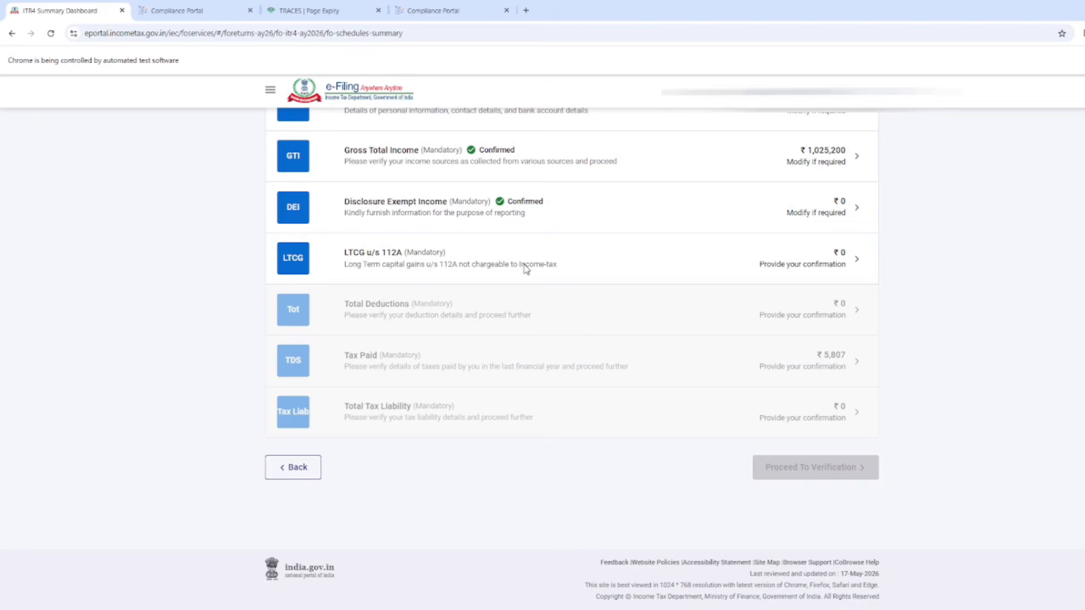
{"action": "left_click", "coordinate": [526, 269]}
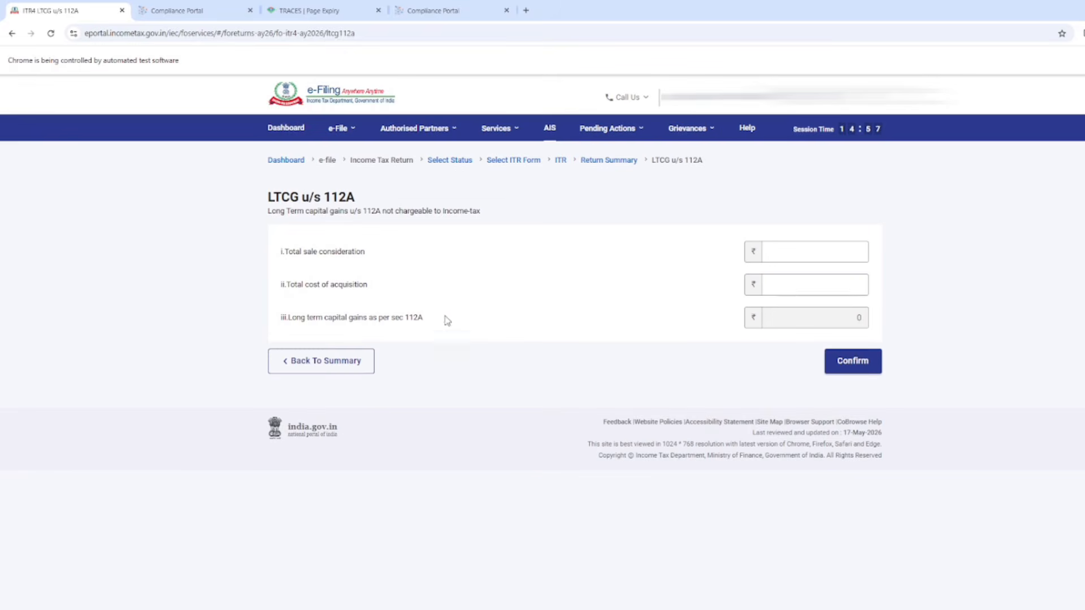
{"action": "left_click", "coordinate": [839, 249]}
{"action": "left_click", "coordinate": [836, 285]}
{"action": "left_click", "coordinate": [848, 366]}
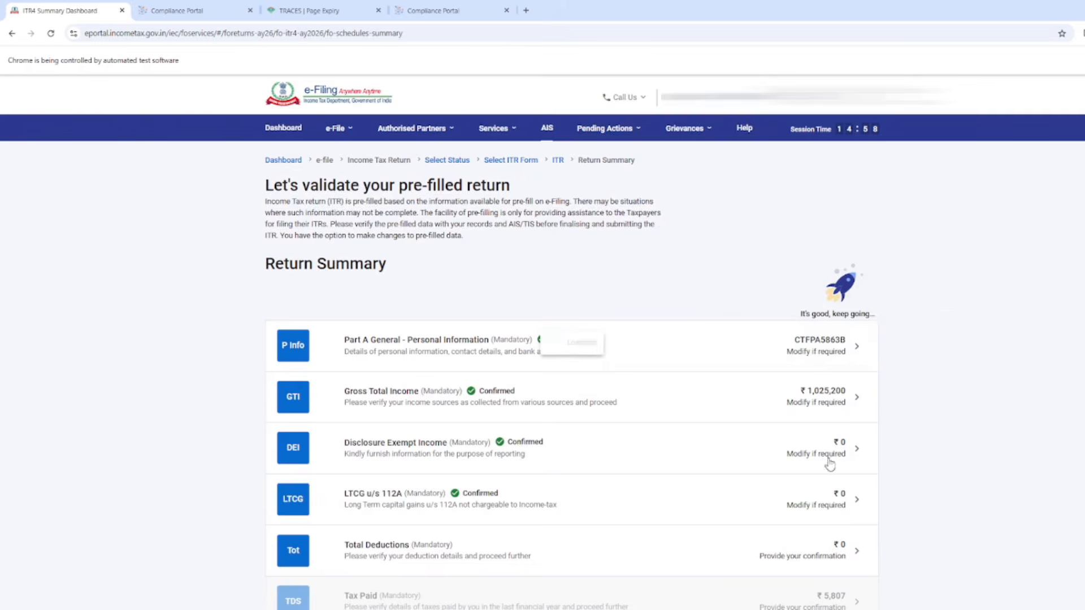
Open the Total Deductions schedule, check the 80CCH Agnipath Scheme entry and confirm the schedule without claiming any deduction.
{"action": "scroll", "coordinate": [765, 548], "scroll_direction": "down", "scroll_amount": 2}
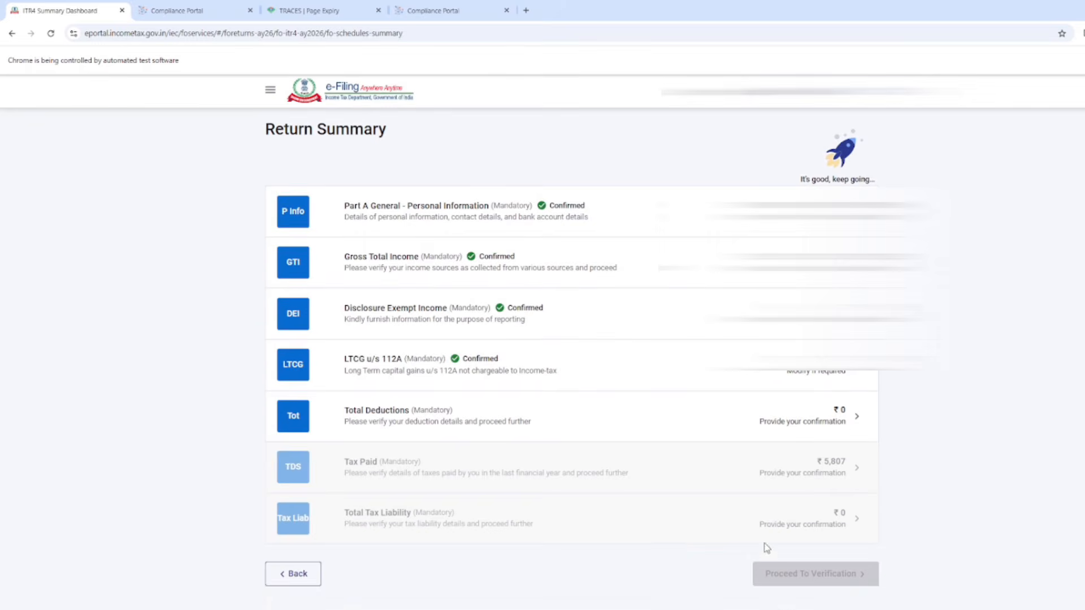
{"action": "left_click", "coordinate": [658, 419]}
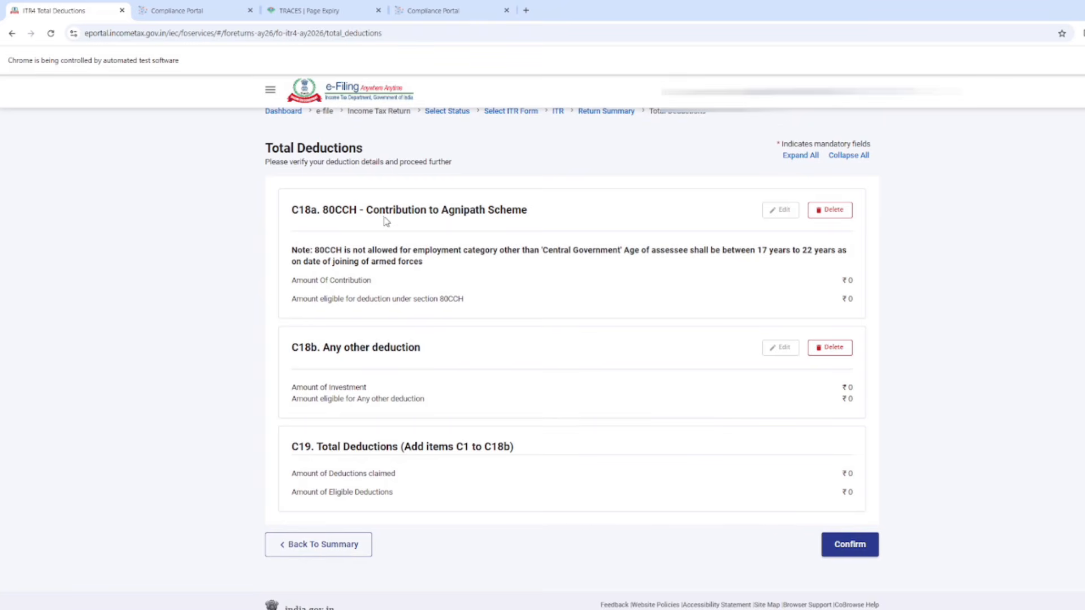
{"action": "left_click_drag", "start_coordinate": [379, 210], "coordinate": [527, 224]}
{"action": "left_click", "coordinate": [527, 225]}
{"action": "left_click", "coordinate": [848, 546]}
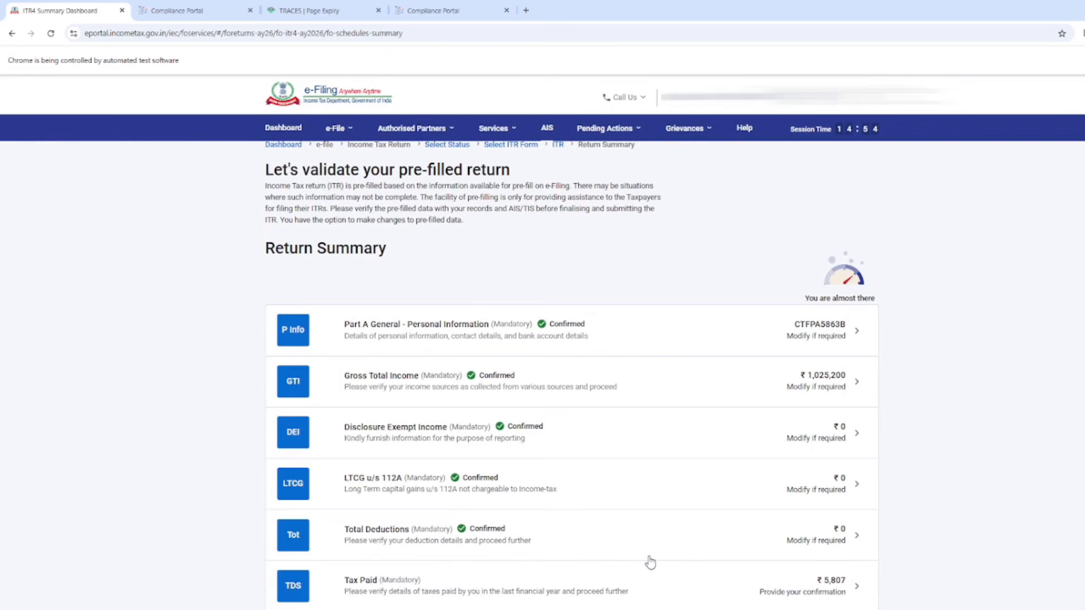
Open the Tax Paid schedule and check Sch TDS1 for tax deducted at source from salary.
{"action": "scroll", "coordinate": [647, 561], "scroll_direction": "down", "scroll_amount": 2}
{"action": "scroll", "coordinate": [645, 561], "scroll_direction": "down", "scroll_amount": 2}
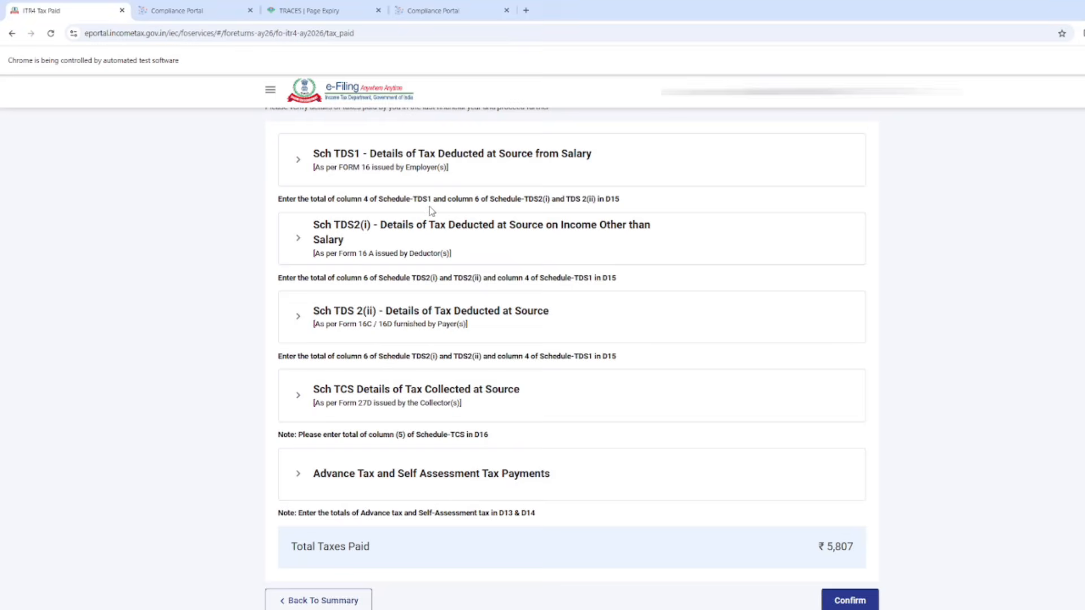
{"action": "left_click", "coordinate": [533, 162]}
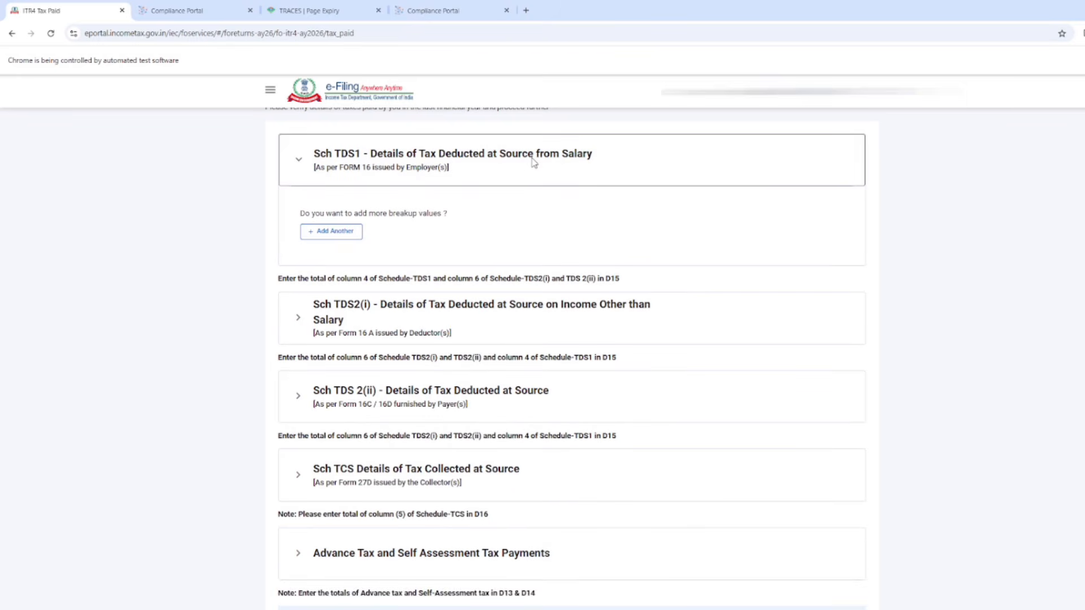
{"action": "left_click", "coordinate": [534, 162]}
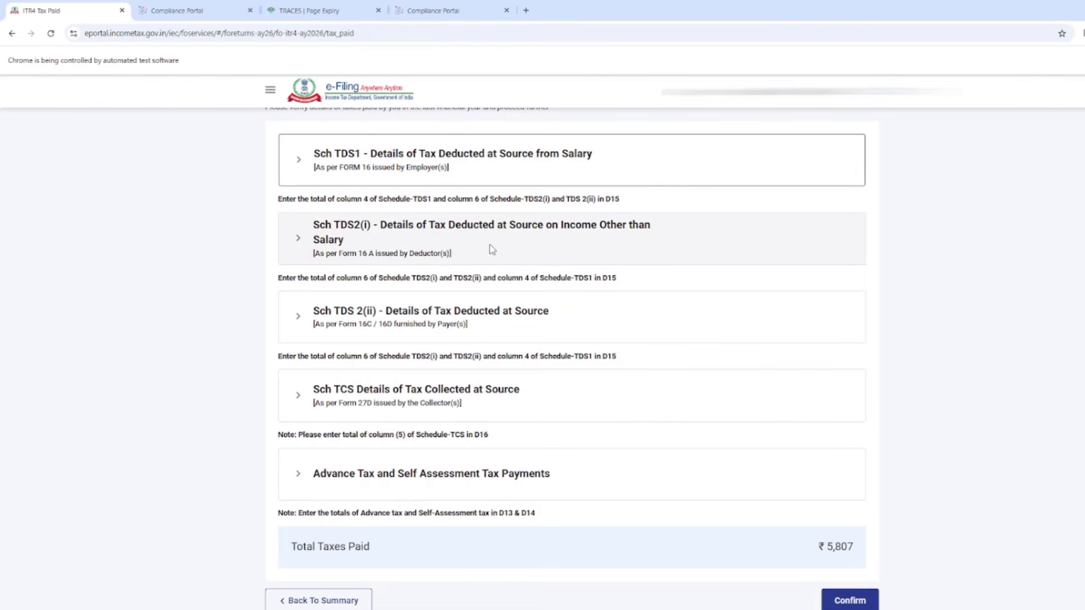
Open the section 194A entry in Sch TDS2(i) and review its TDS amounts and the Head of Income options.
{"action": "left_click", "coordinate": [491, 249]}
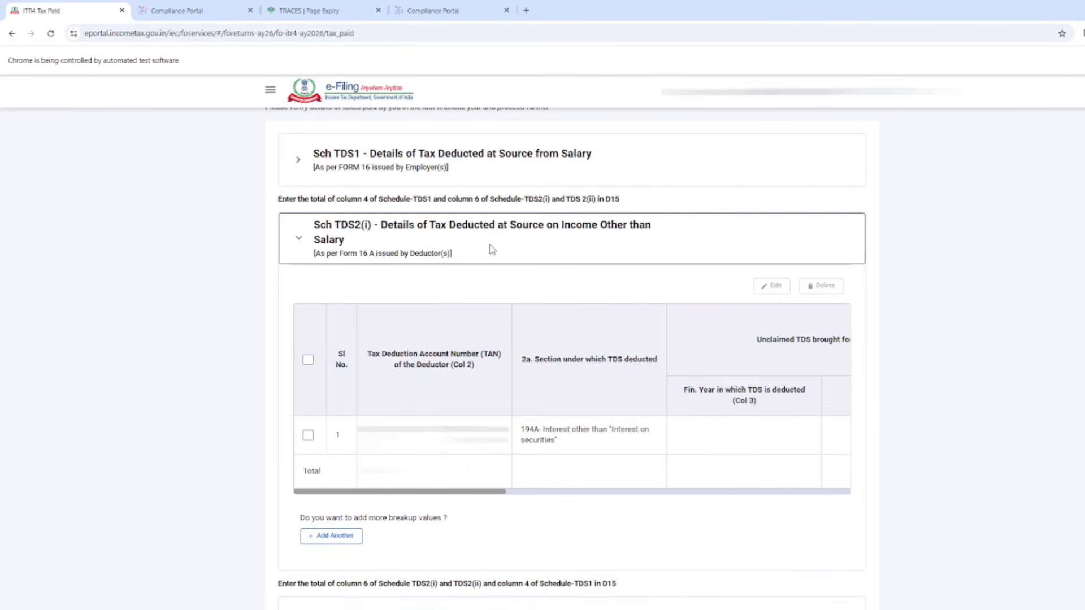
{"action": "left_click", "coordinate": [308, 437]}
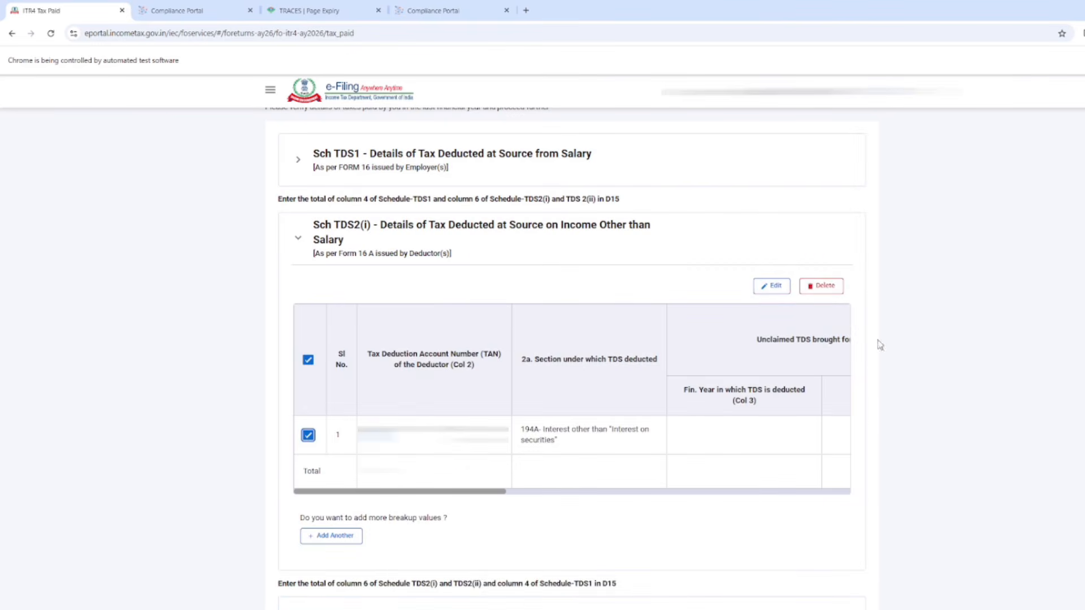
{"action": "left_click", "coordinate": [764, 289]}
{"action": "scroll", "coordinate": [690, 434], "scroll_direction": "down", "scroll_amount": 3}
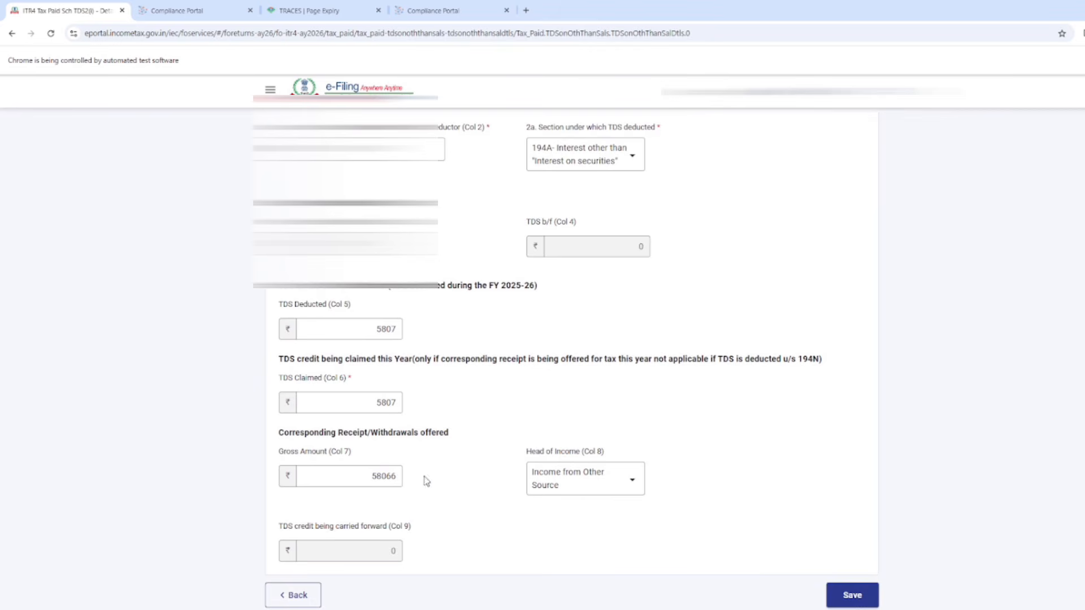
{"action": "scroll", "coordinate": [557, 477], "scroll_direction": "down", "scroll_amount": 1}
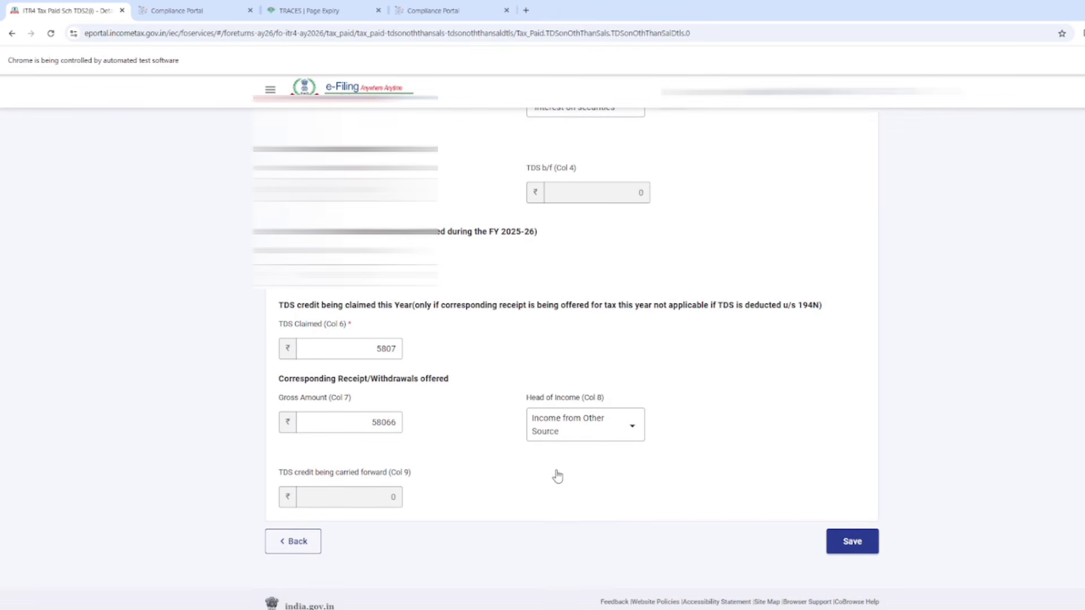
{"action": "left_click", "coordinate": [611, 435]}
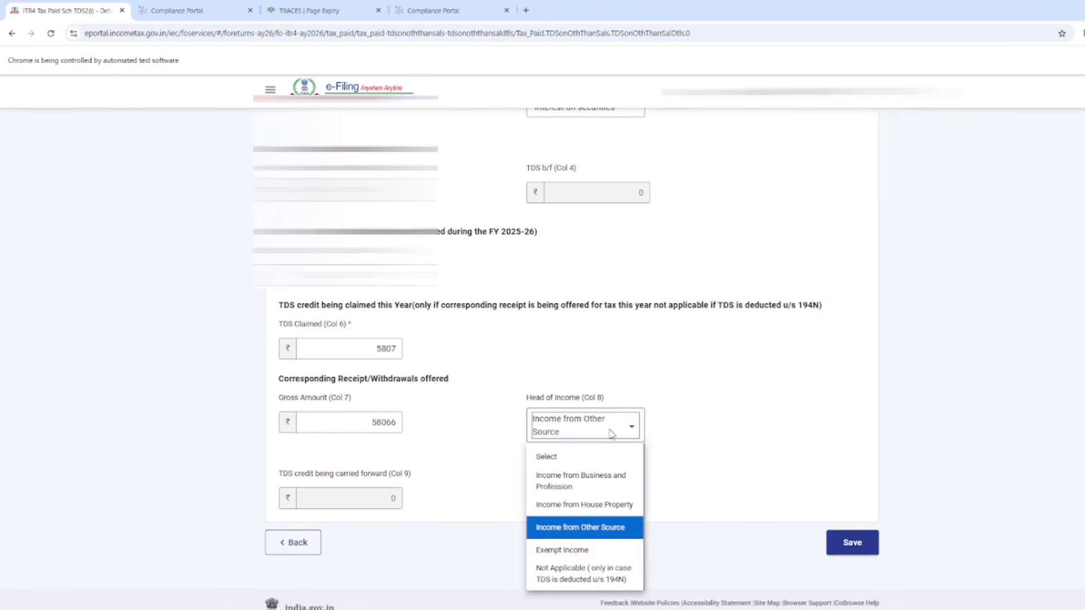
{"action": "left_click", "coordinate": [611, 435]}
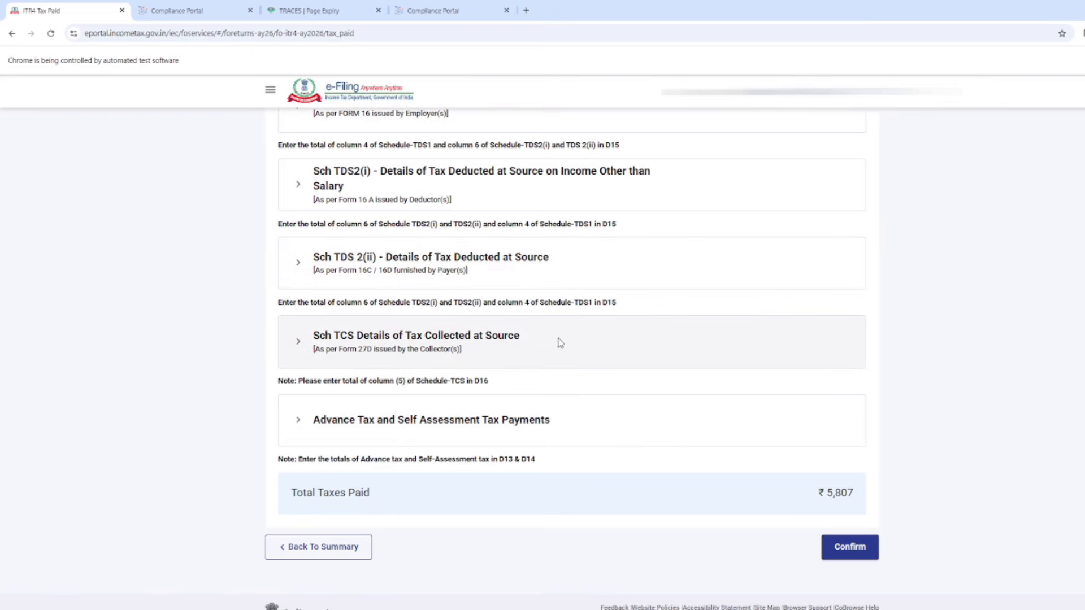
Check the Advance Tax and Self Assessment Tax Payments section of the Tax Paid schedule.
{"action": "left_click", "coordinate": [520, 444]}
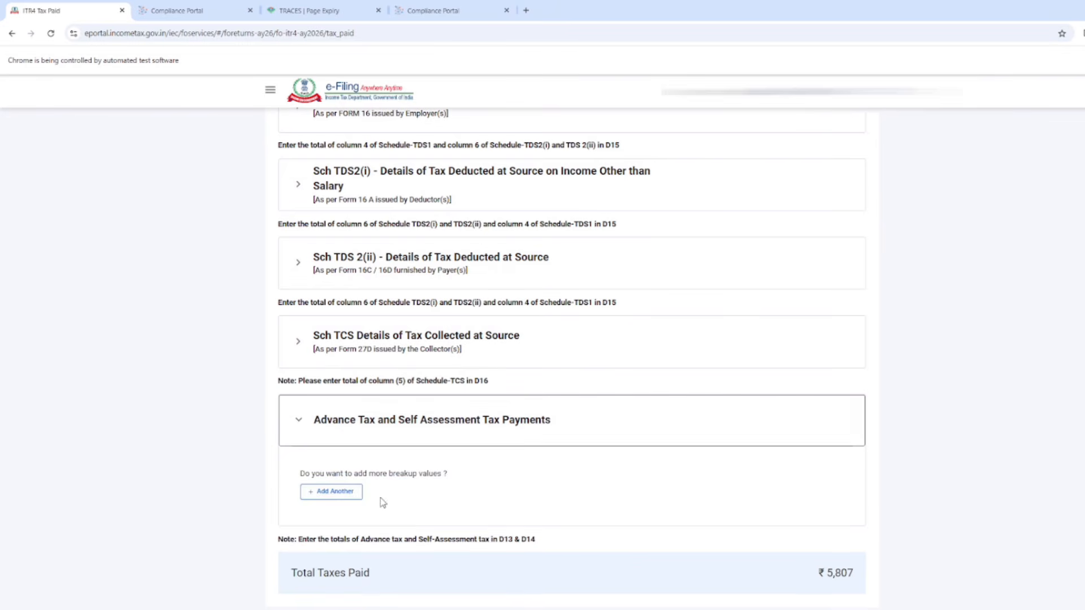
{"action": "scroll", "coordinate": [488, 481], "scroll_direction": "down", "scroll_amount": 3}
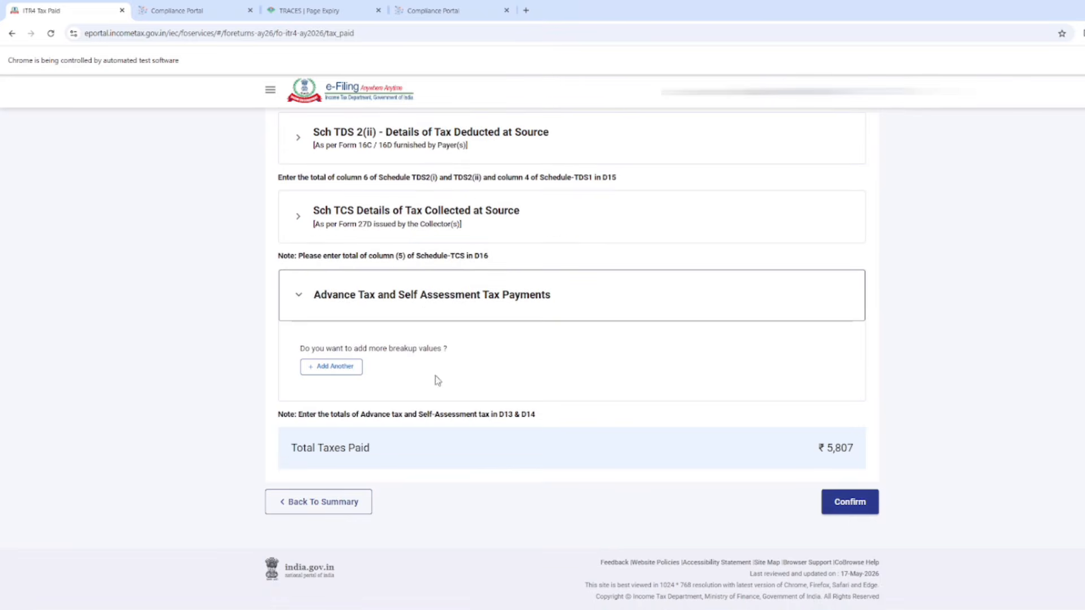